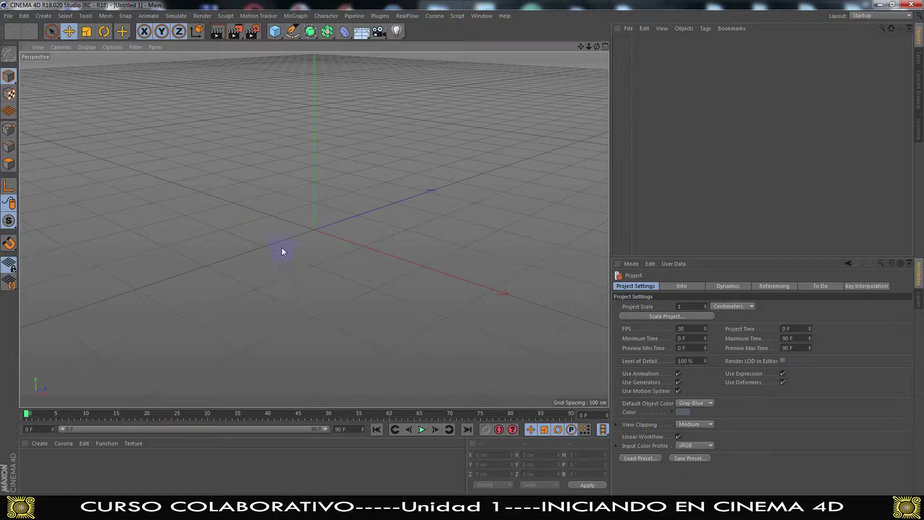
Step: Add a cube primitive at the origin of the empty scene
left_click(275, 32)
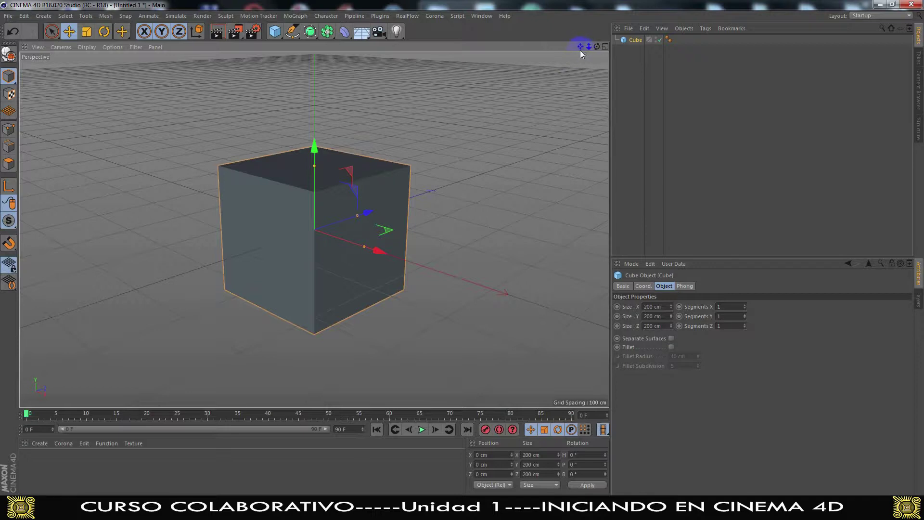
left_click_drag(580, 47, 462, 253)
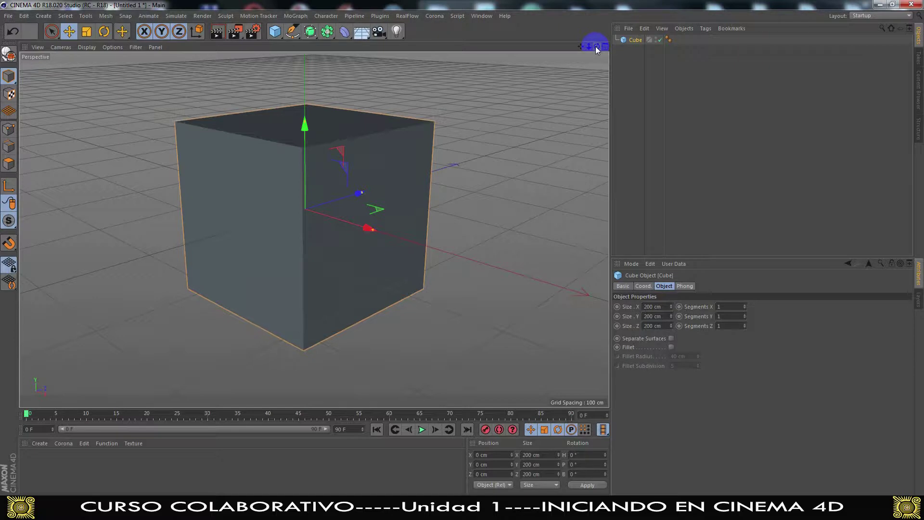
left_click_drag(596, 47, 462, 254)
Step: Disable the cube in the object list to expose the bare grid, and enable it again
left_click(655, 38)
left_click(655, 39)
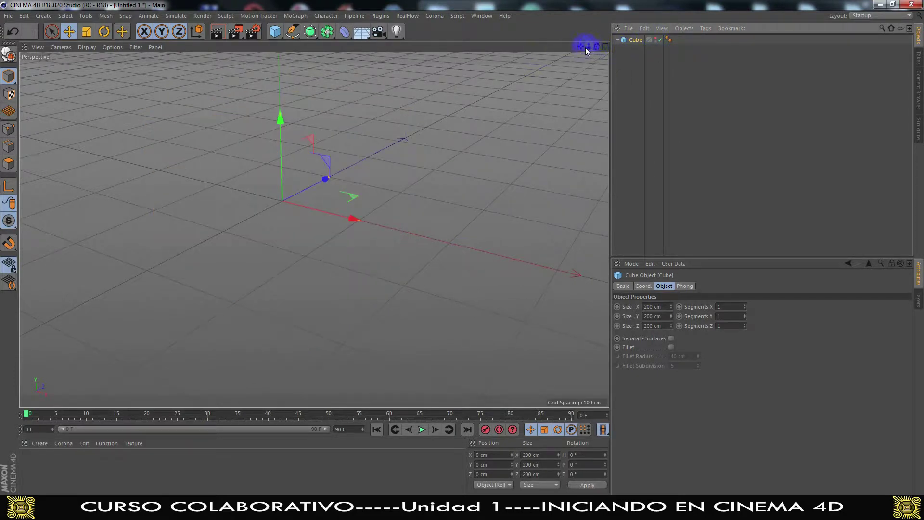
left_click(655, 38)
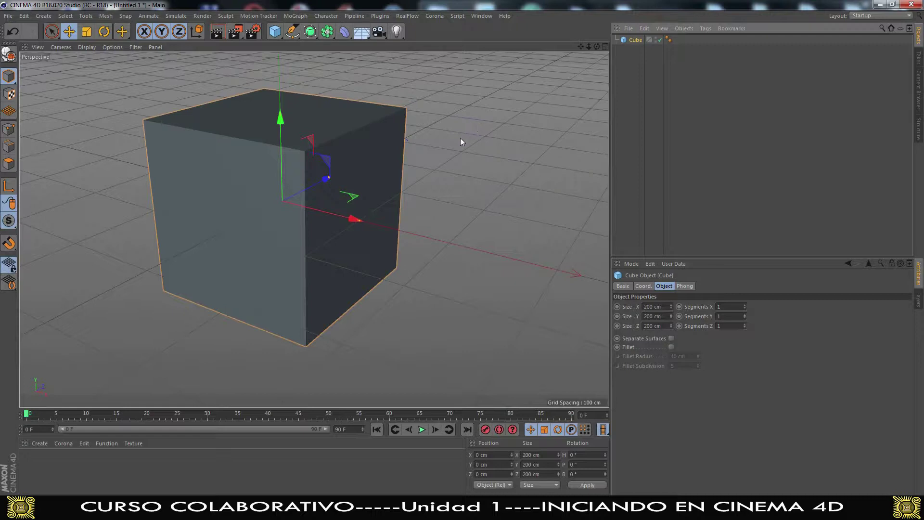
Step: Examine the cube from different angles and distances by orbiting, panning and zooming the perspective view
left_click_drag(458, 171, 431, 157, "alt")
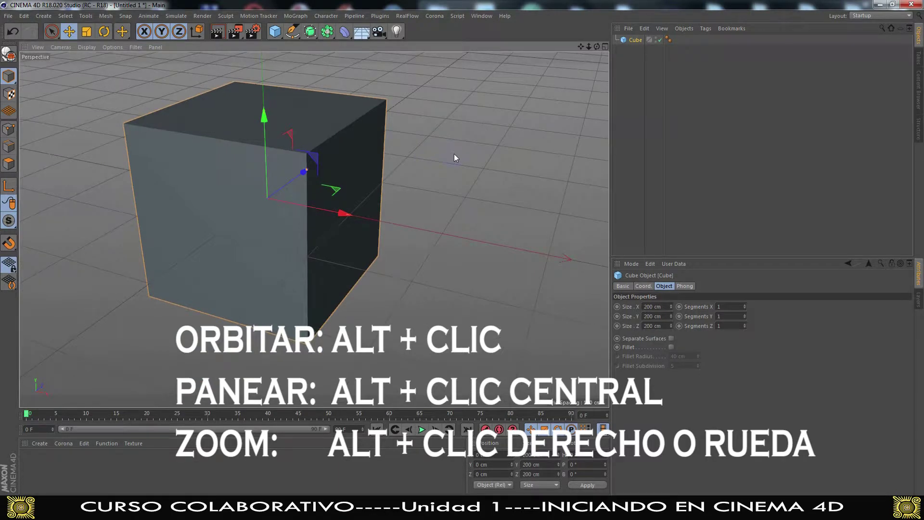
mouse_move(454, 155)
right_mouse_down("alt")
mouse_move(388, 199)
mouse_move(455, 120)
mouse_move(440, 154)
right_mouse_up("alt")
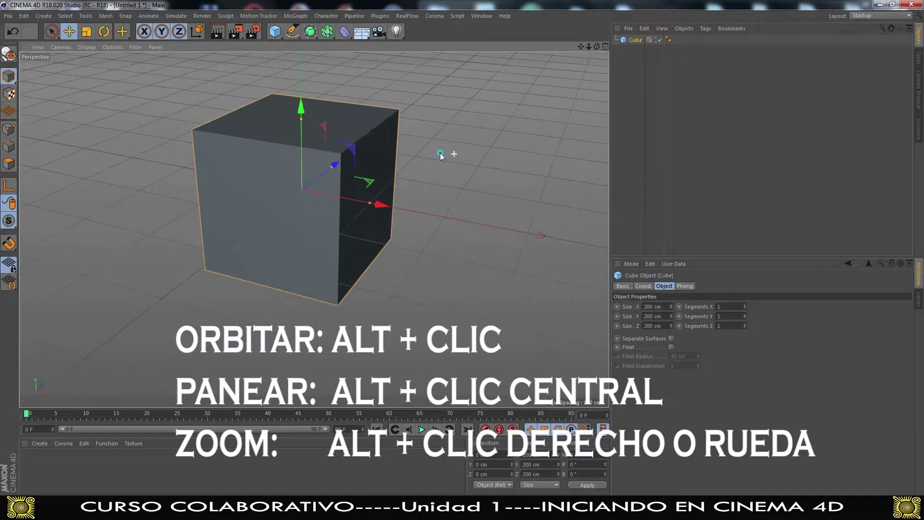
scroll(409, 188, "up", 2)
scroll(409, 187, "down", 3)
scroll(409, 187, "up", 3)
scroll(409, 188, "down", 3)
scroll(409, 187, "up", 2)
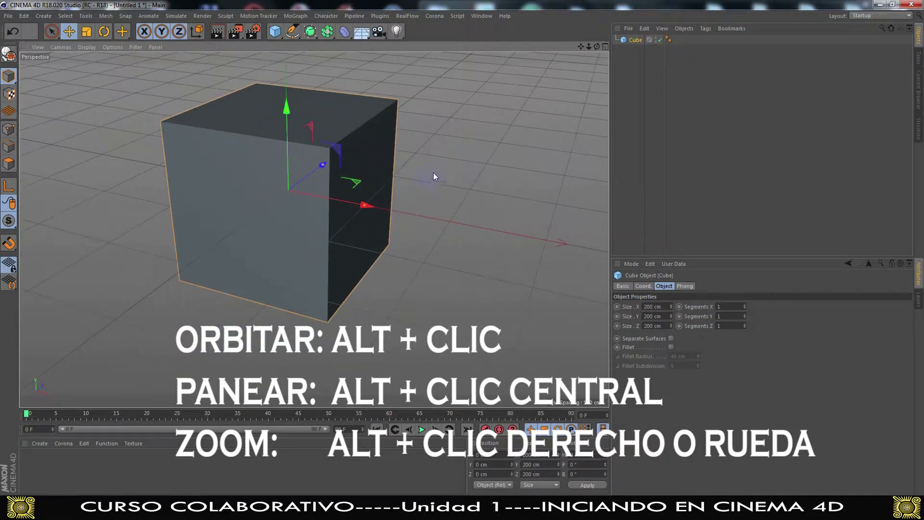
left_click_drag(440, 158, 466, 188, "alt")
left_click_drag(313, 229, 493, 202, "alt")
scroll(412, 217, "up", 3)
scroll(412, 218, "down", 6)
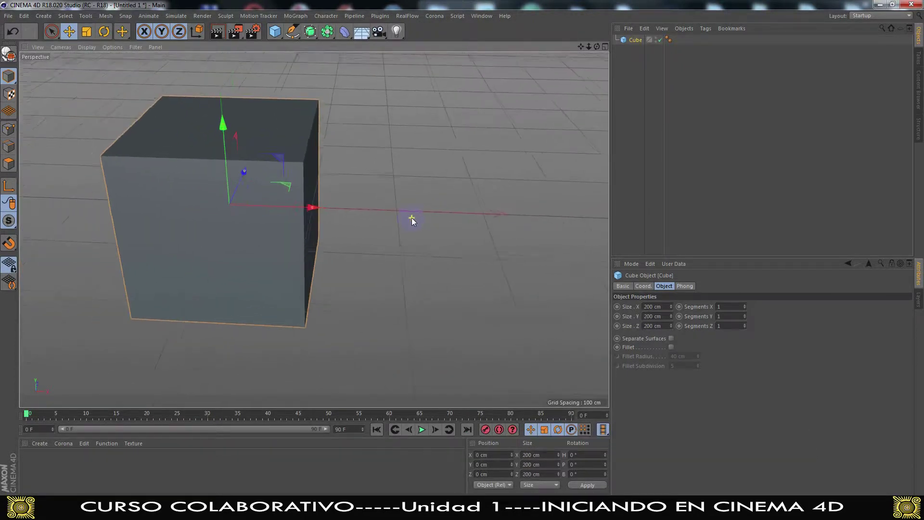
scroll(411, 217, "up", 3)
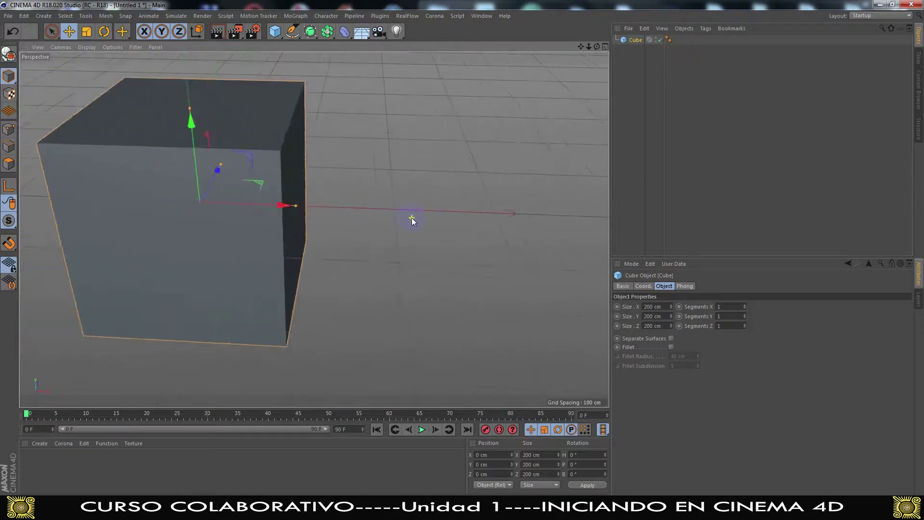
scroll(436, 211, "down", 3)
scroll(436, 211, "up", 8)
scroll(436, 207, "down", 6)
left_click_drag(429, 207, 458, 186, "alt")
left_click_drag(331, 199, 440, 191, "alt")
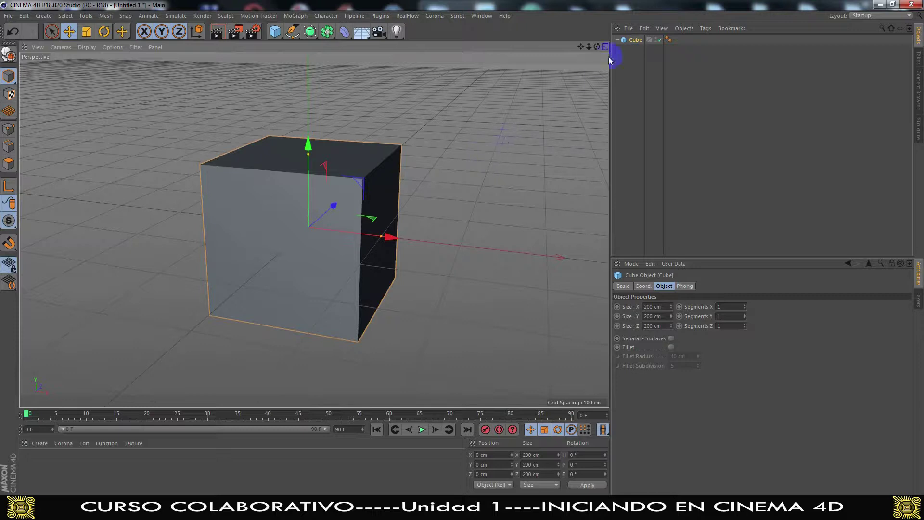
Step: Disable the cube to inspect the world X, Y and Z axes from several angles, and enable it again
left_click(656, 38)
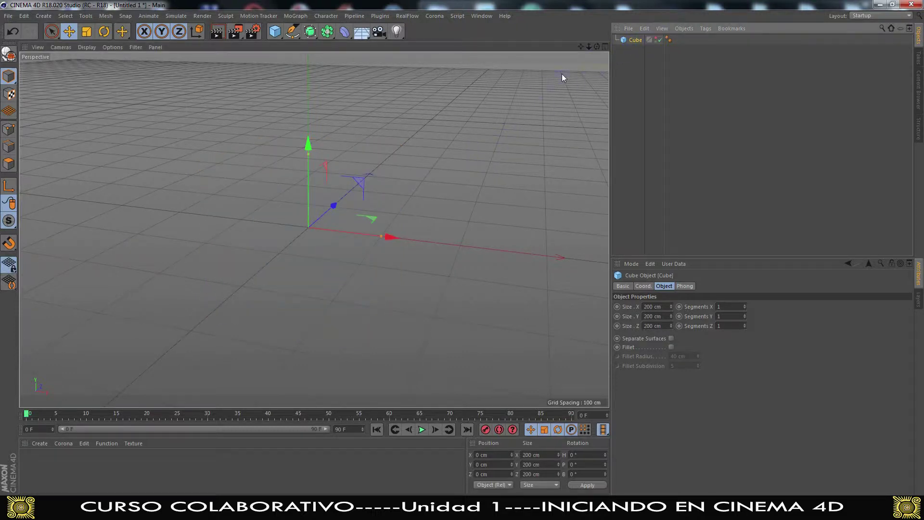
mouse_move(587, 47)
left_mouse_down()
mouse_move(461, 252)
mouse_move(576, 52)
left_mouse_up()
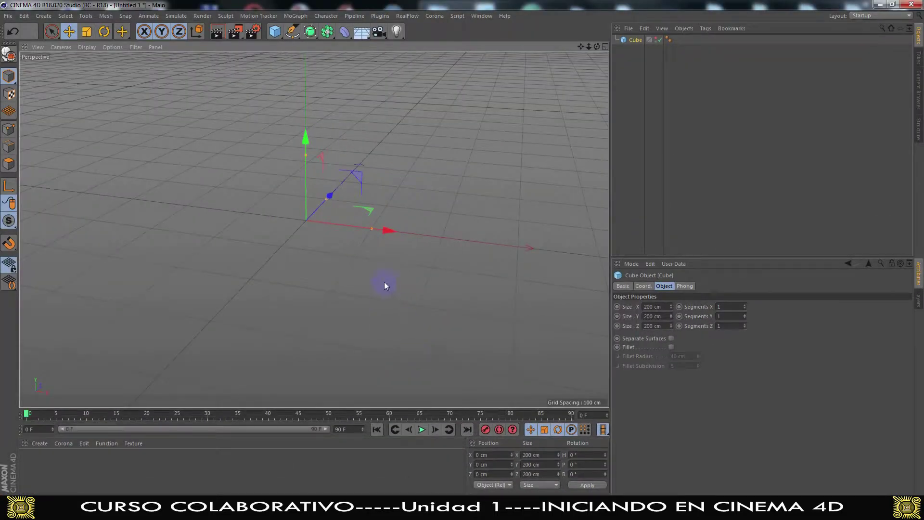
left_click_drag(597, 47, 462, 253)
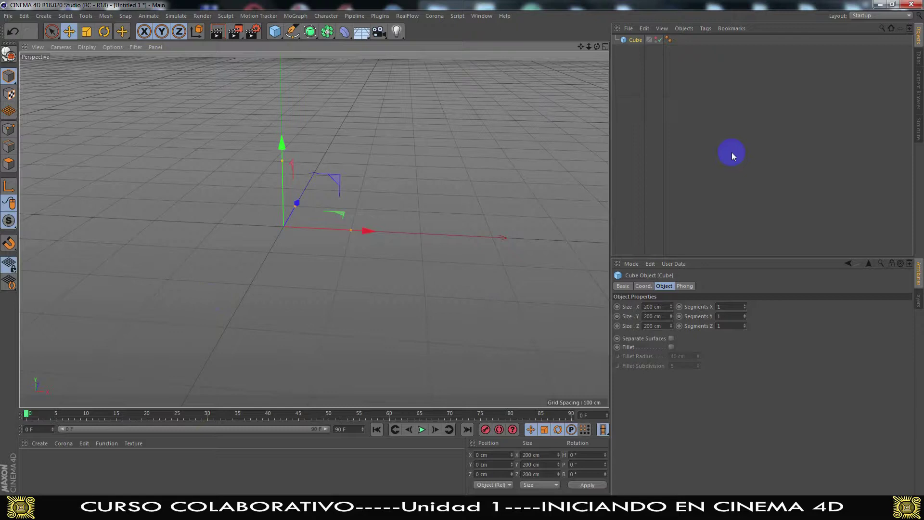
left_click(730, 92)
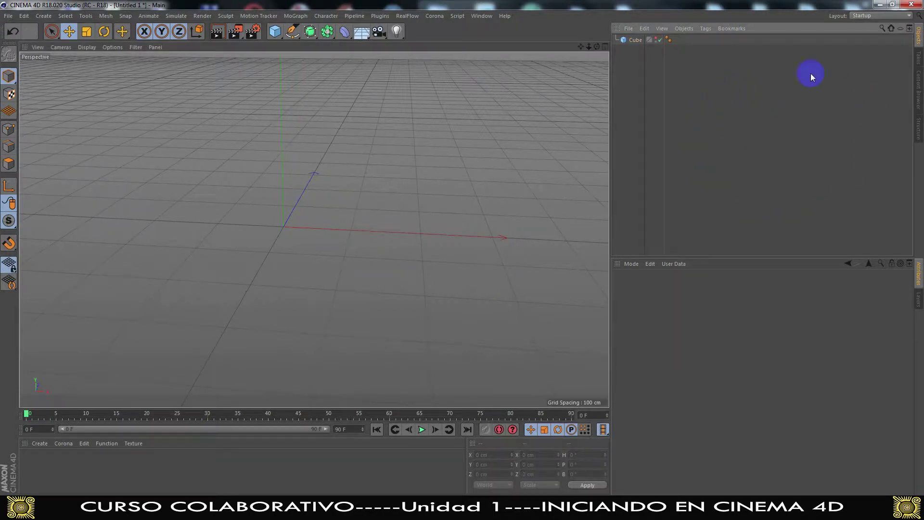
left_click(655, 38)
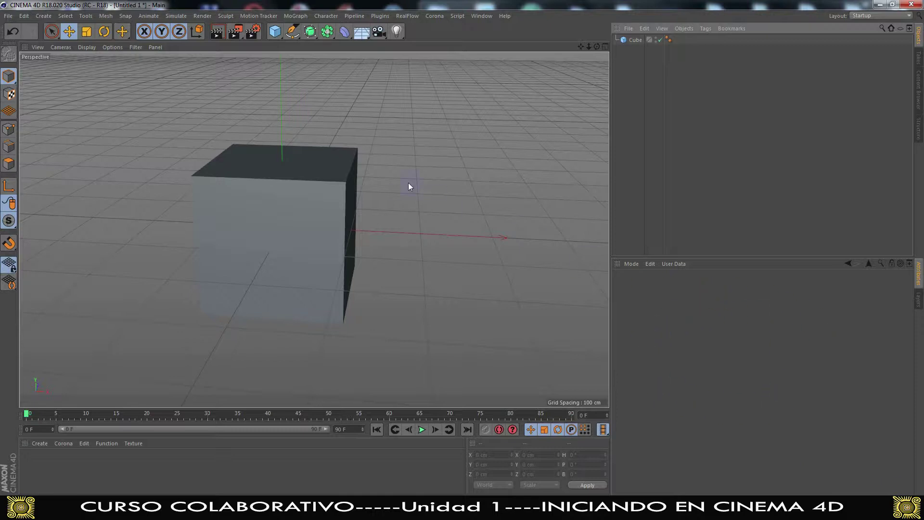
Step: Select the cube, shift it slightly off the origin and undo that move
left_click_drag(580, 46, 462, 255)
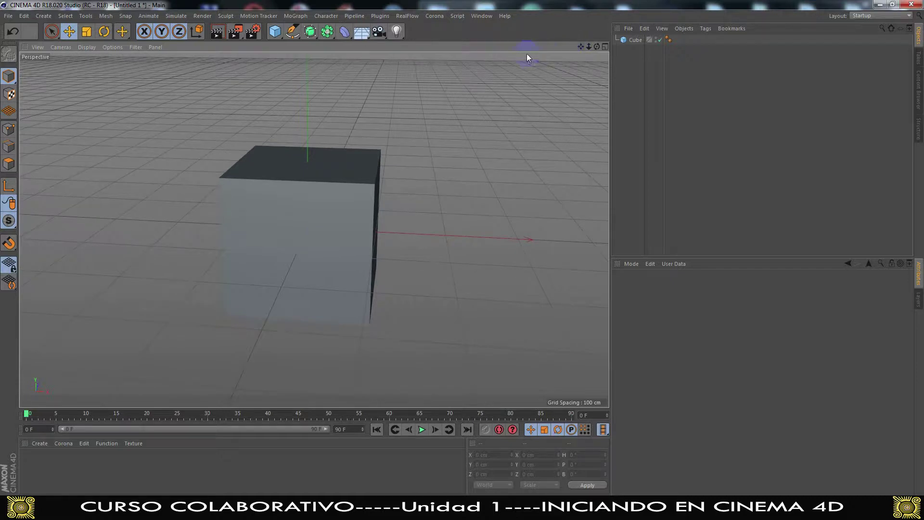
left_click(627, 39)
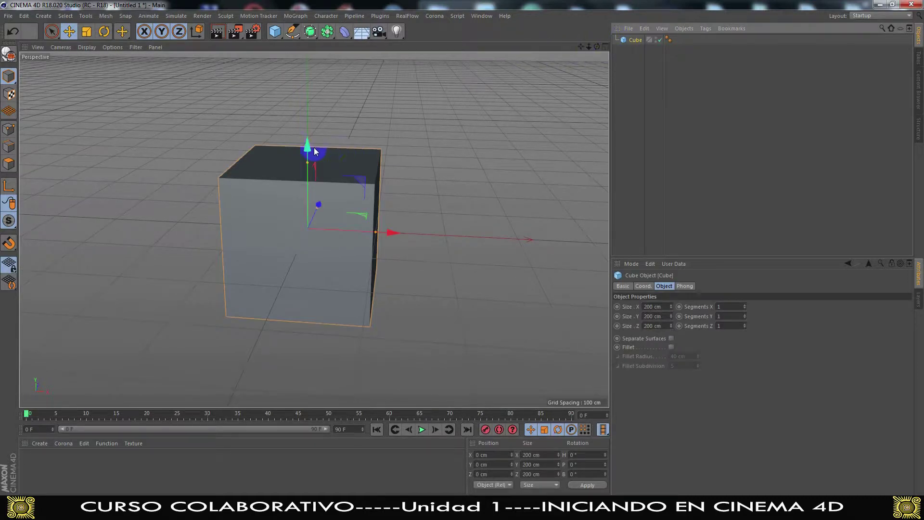
left_click_drag(596, 46, 366, 142)
left_click(343, 252)
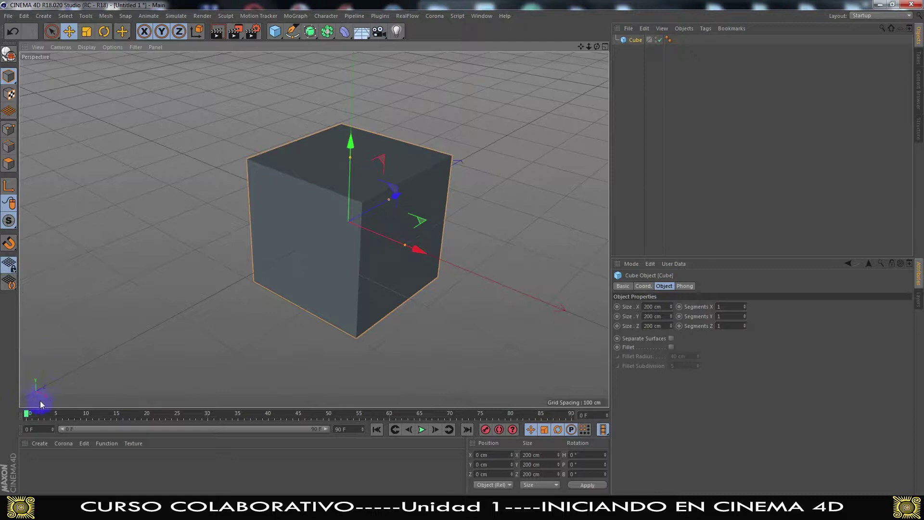
mouse_move(34, 371)
left_mouse_down()
mouse_move(22, 384)
mouse_move(34, 369)
mouse_move(22, 376)
mouse_move(35, 379)
left_mouse_up()
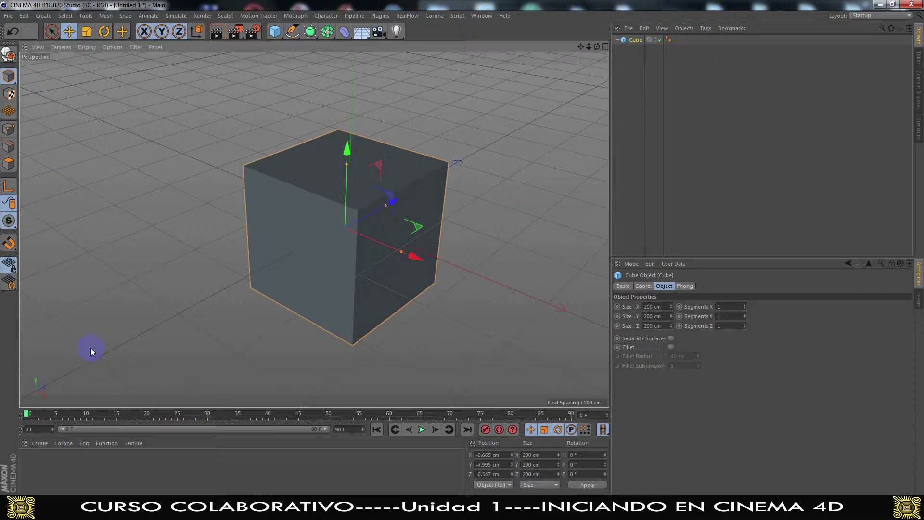
key("ctrl+z")
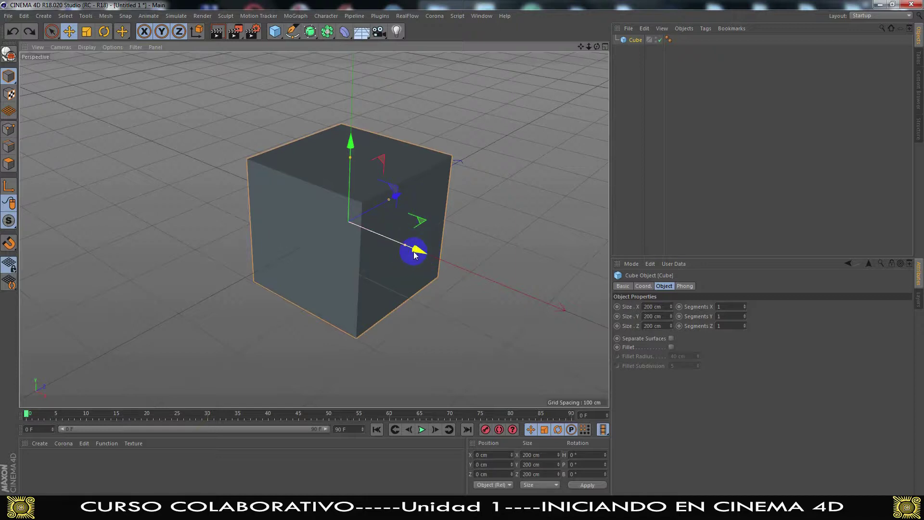
Step: Disable the cube and switch the viewport to the Top camera to inspect the X and Z axes
mouse_move(598, 48)
left_mouse_down()
mouse_move(462, 253)
mouse_move(598, 47)
left_mouse_up()
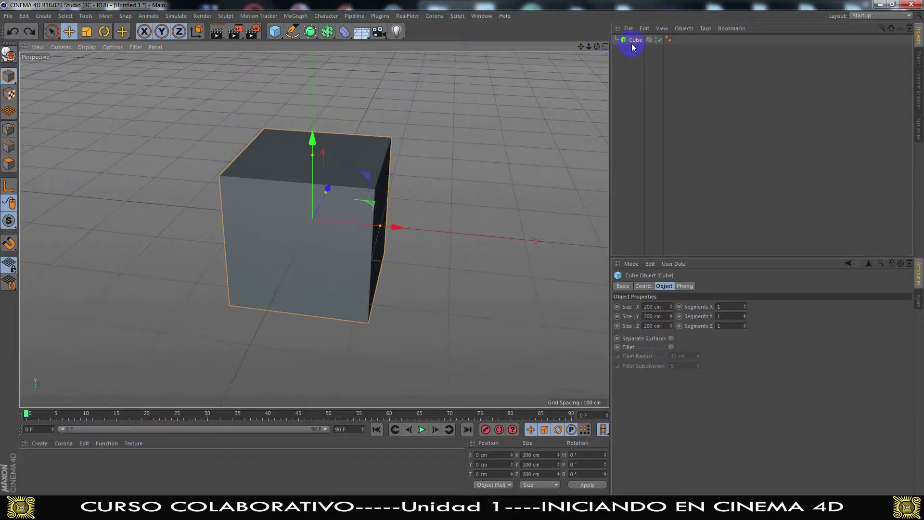
left_click(657, 37)
left_click(657, 38)
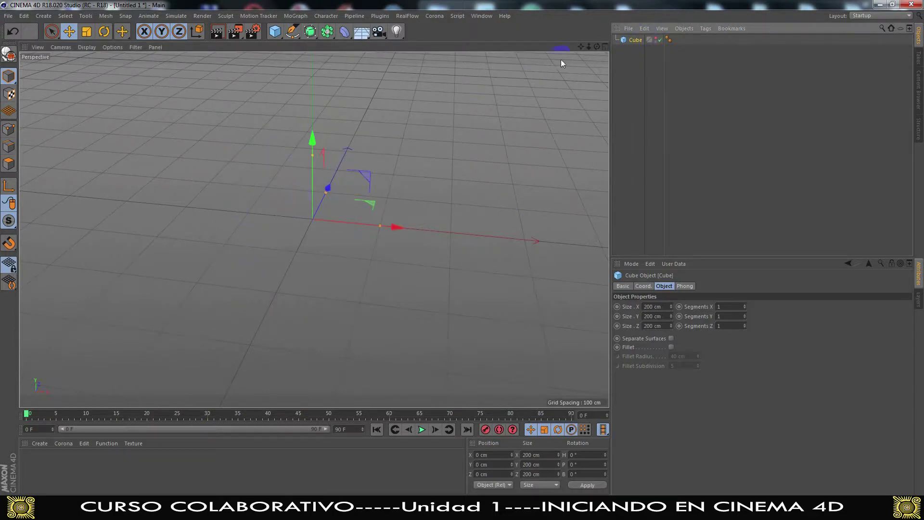
left_click_drag(595, 45, 338, 48)
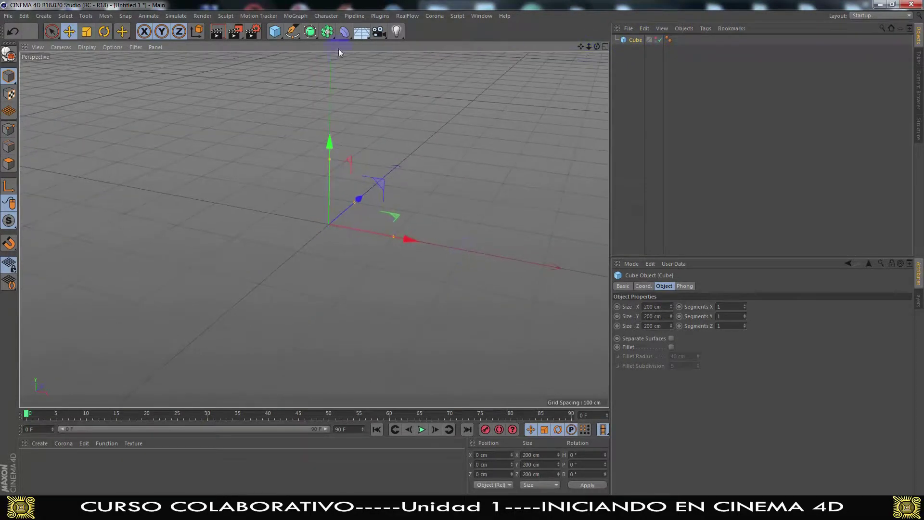
left_click(87, 47)
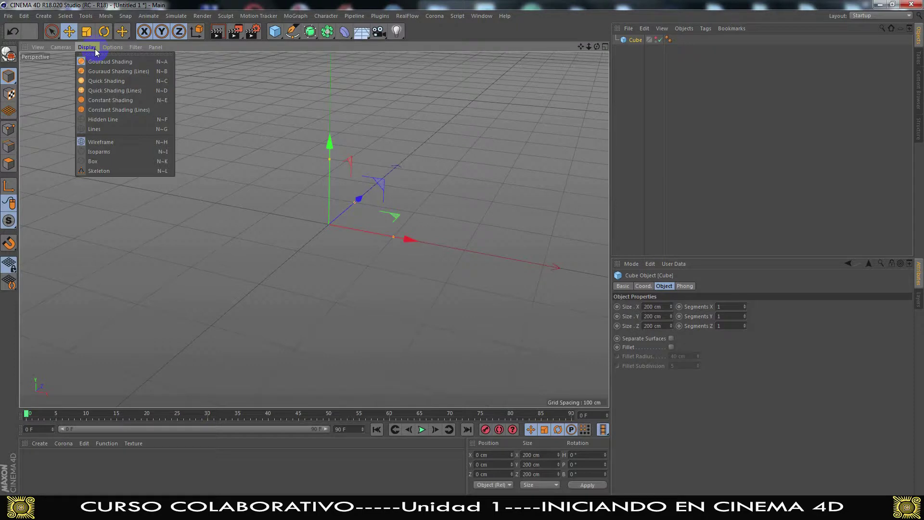
mouse_move(66, 50)
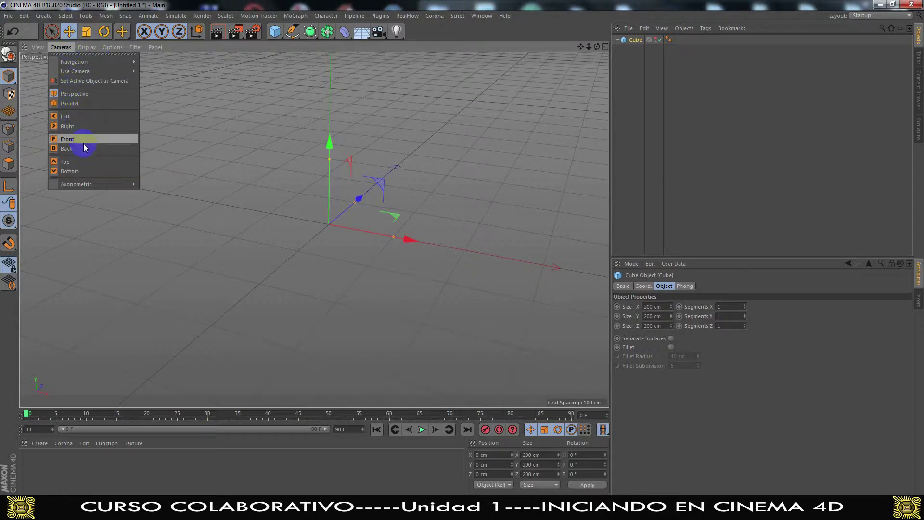
left_click(82, 160)
scroll(360, 206, "up", 6)
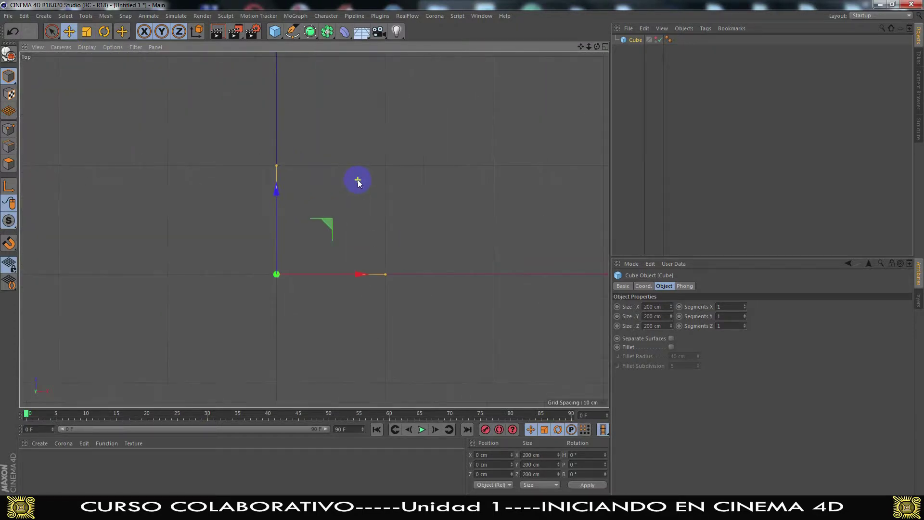
scroll(363, 229, "up", 1)
scroll(350, 222, "down", 1)
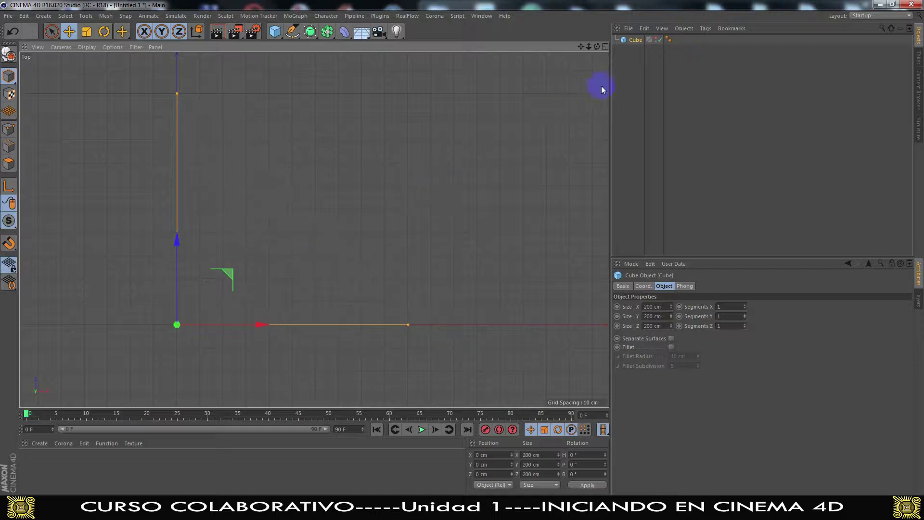
Step: Switch the viewport back to the Perspective camera and enable the cube again
left_click(60, 48)
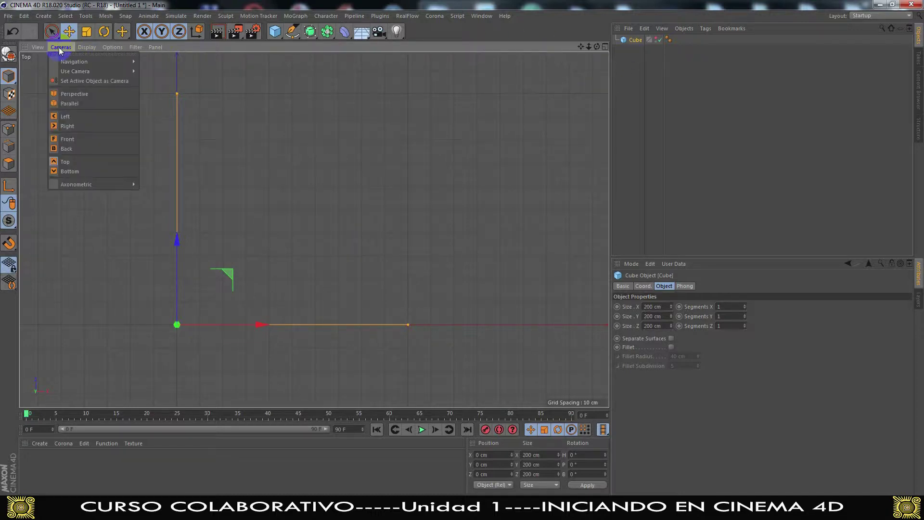
left_click(67, 94)
scroll(359, 237, "up", 5)
left_click_drag(595, 46, 287, 123)
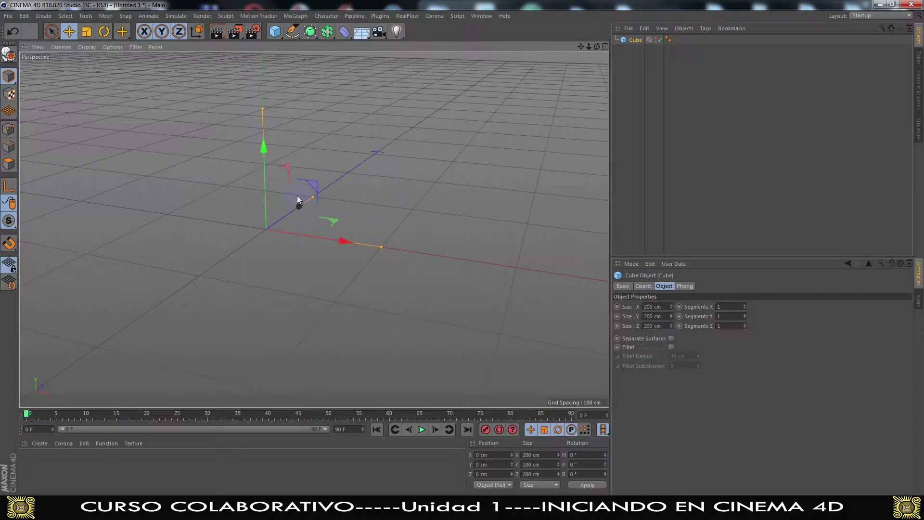
left_click(658, 40)
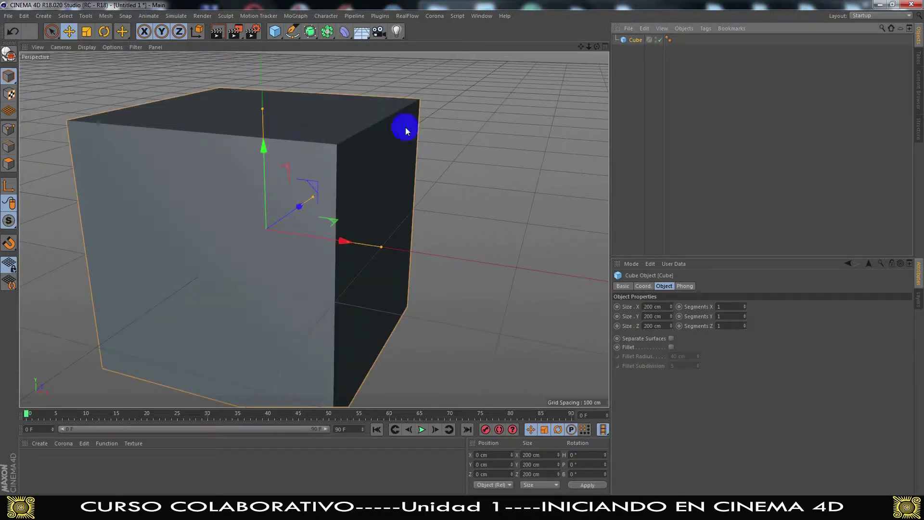
Step: Move the cube along the X axis to about 314 cm, and back across the origin to about -248 cm
left_click_drag(590, 47, 461, 252)
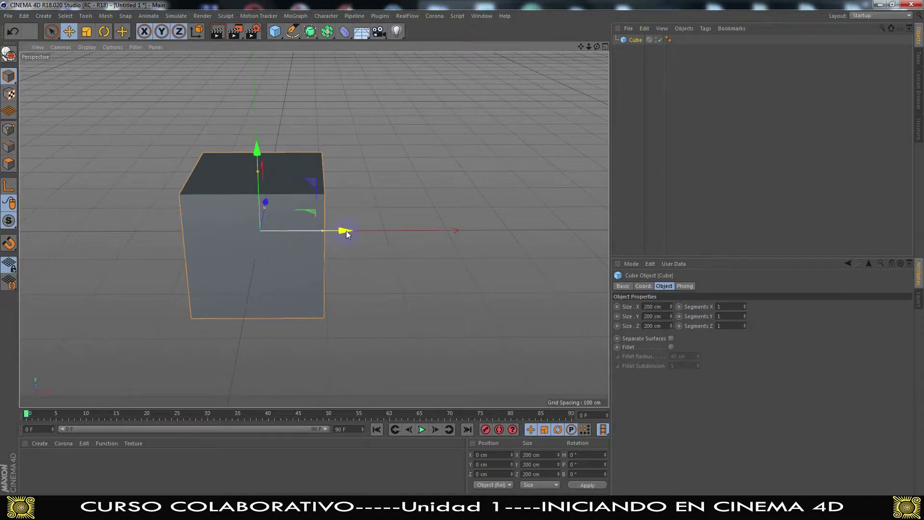
left_click_drag(345, 230, 542, 230)
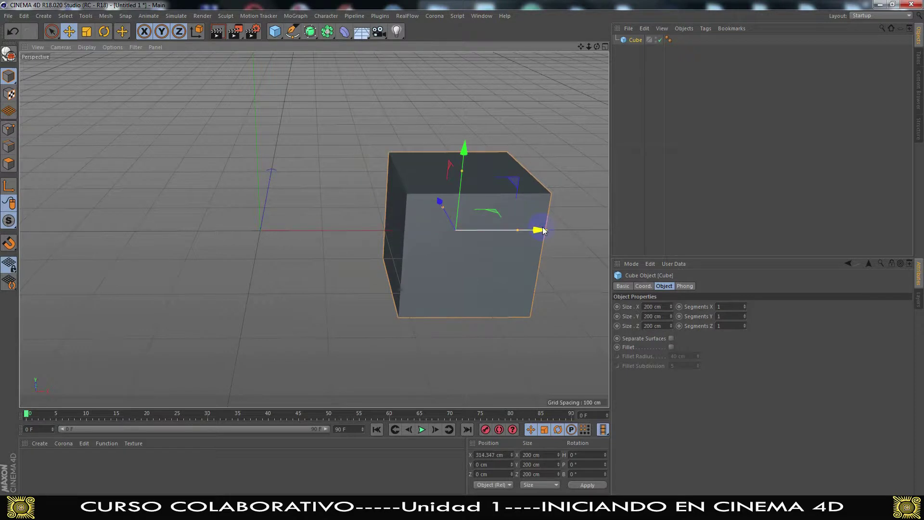
left_click_drag(544, 232, 187, 232)
Step: Set the cube's X position to 0 cm
left_click(484, 456)
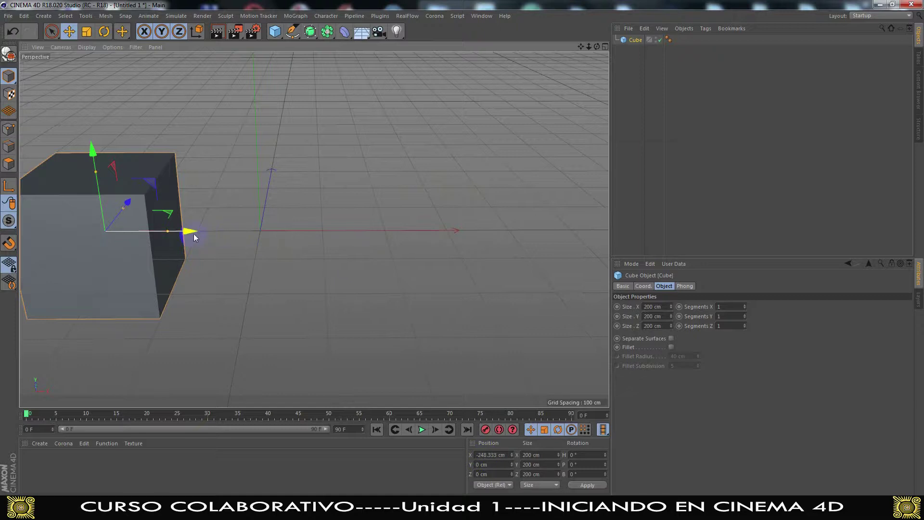
left_click_drag(503, 455, 453, 455)
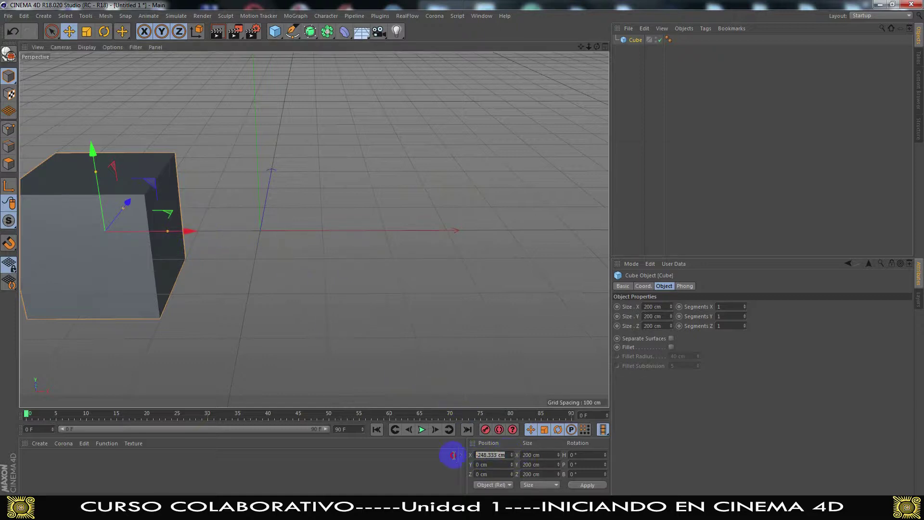
type("0")
key("Return")
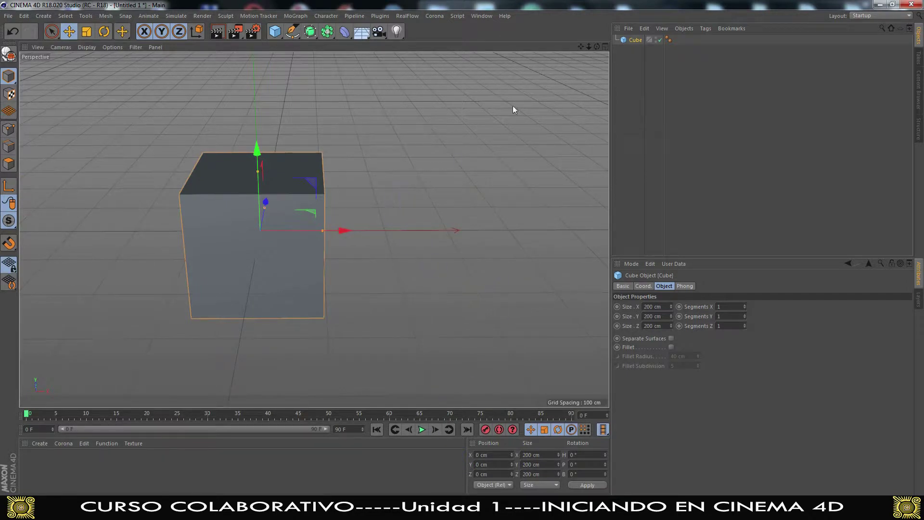
Step: Move the cube down along the Y axis to about -325 cm, and set its Y position back to 0 cm
left_click(281, 163)
left_click_drag(258, 159, 263, 330)
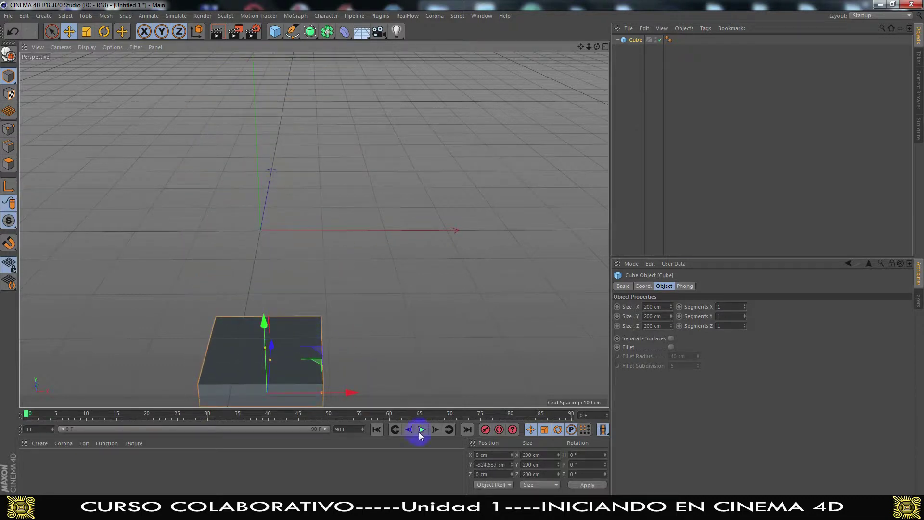
left_click(490, 464)
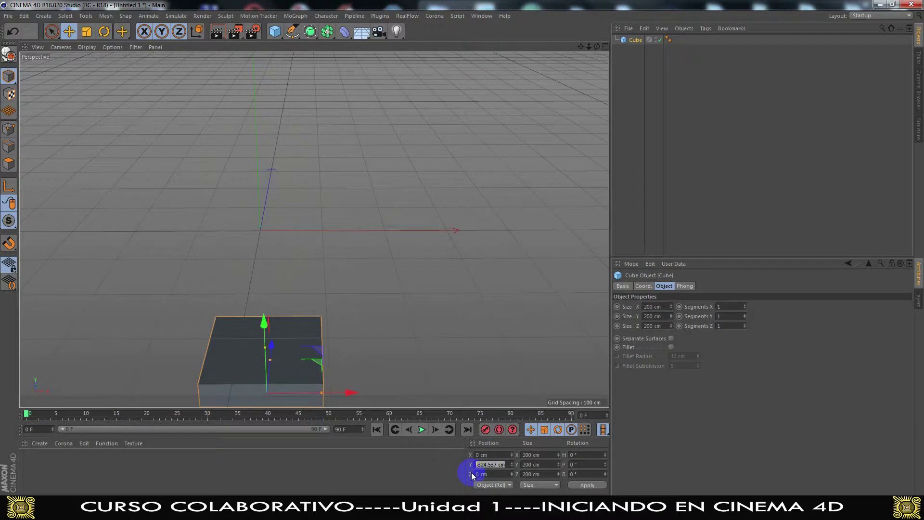
type("0")
key("Return")
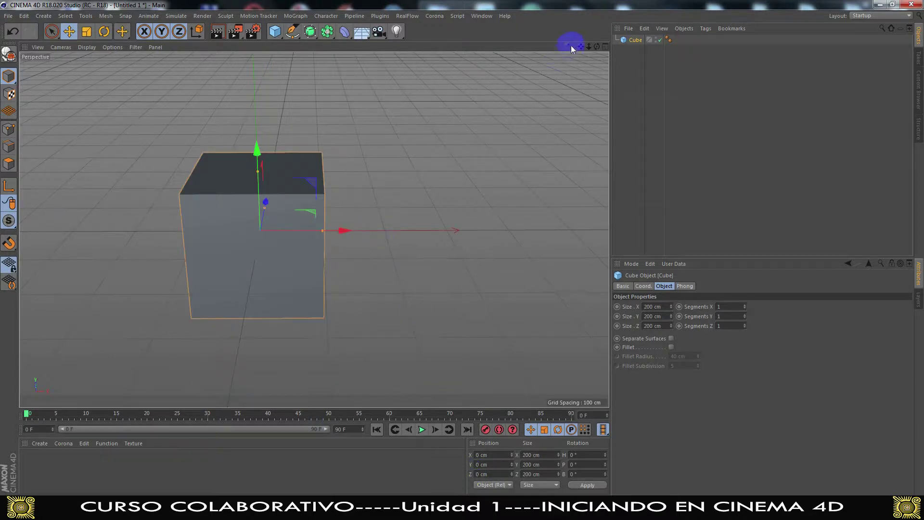
Step: Move the cube along the Z axis to about -232 cm, and set its Z position back to 0 cm
left_click_drag(595, 47, 496, 85)
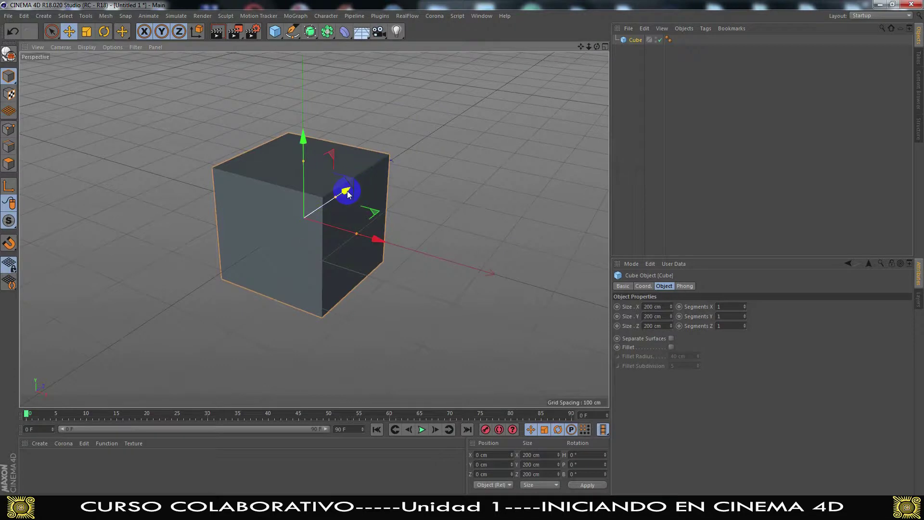
left_click_drag(348, 190, 305, 253)
left_click(495, 474)
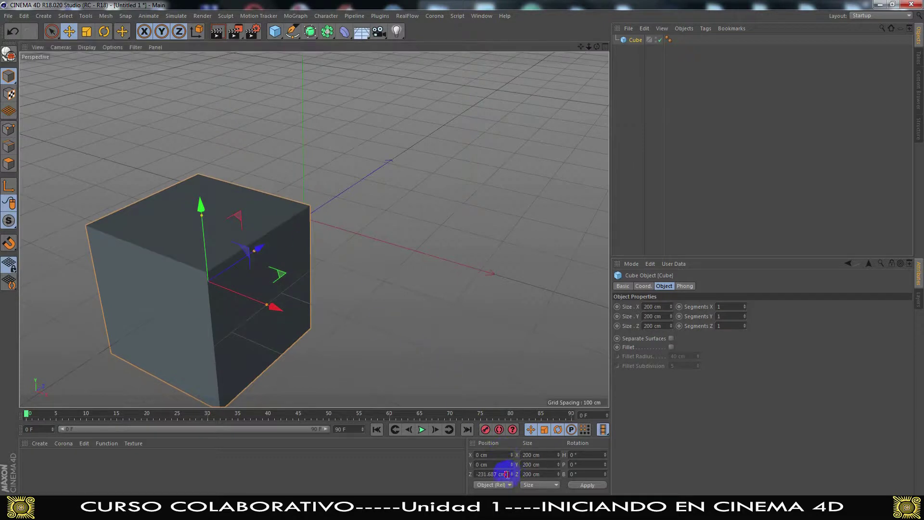
type("0")
key("Return")
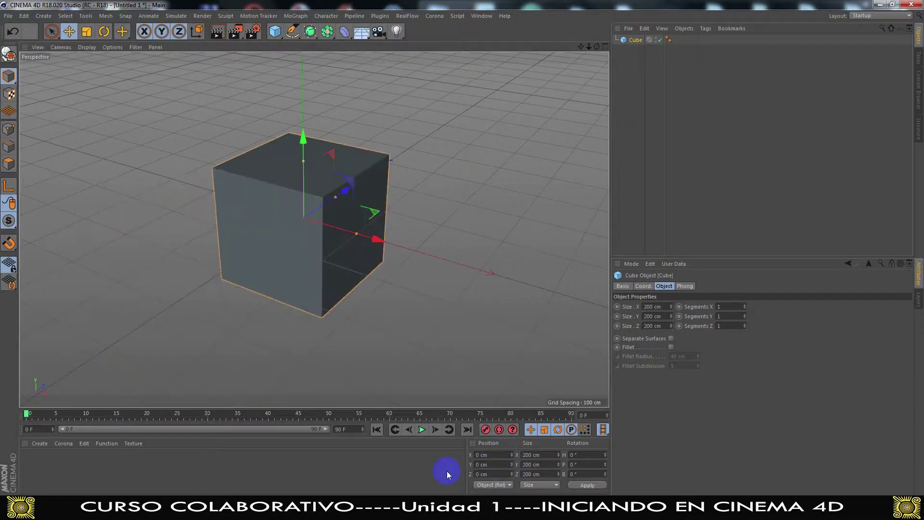
Step: Rotate the cube freely about its pitch axis, and about its heading axis to about -9.3°
left_click_drag(594, 45, 462, 253)
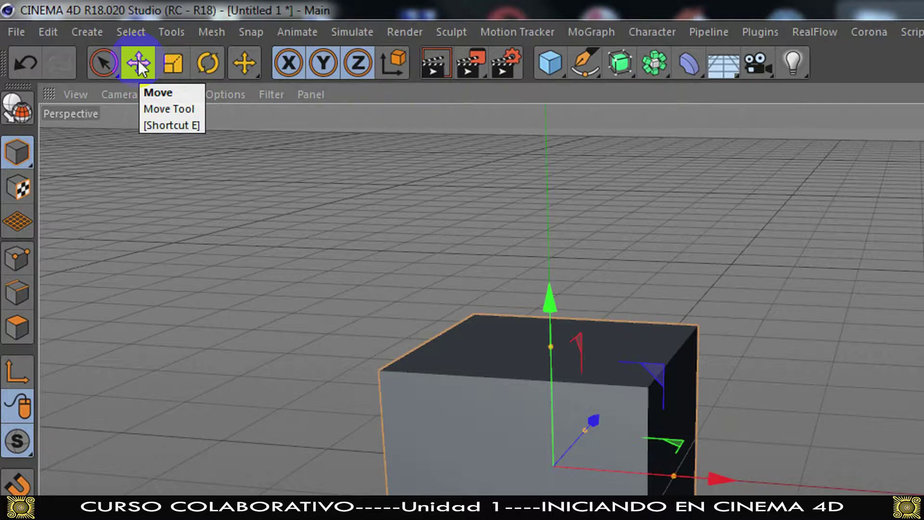
left_click(172, 66)
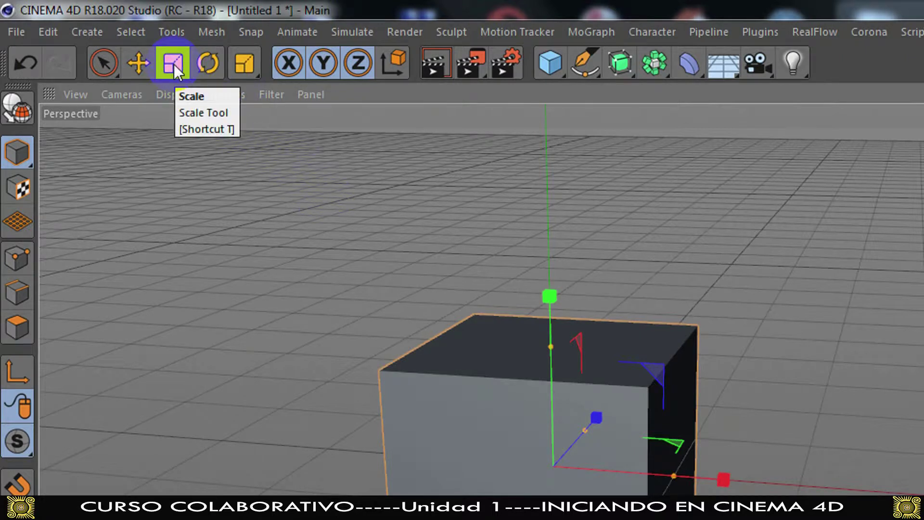
left_click(206, 65)
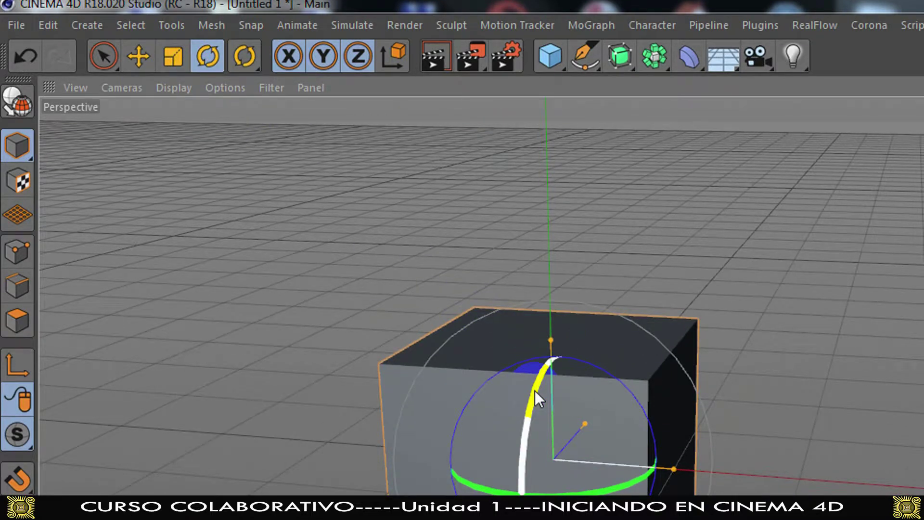
left_click_drag(535, 391, 531, 259)
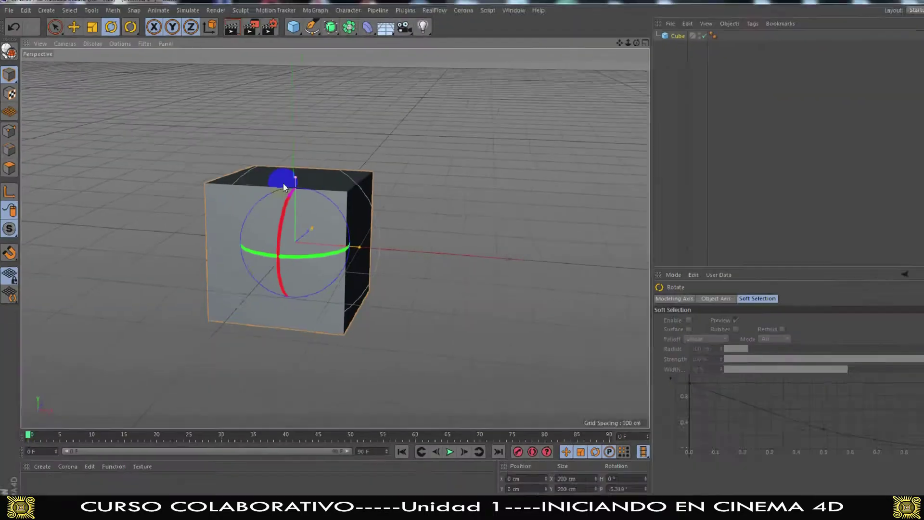
mouse_move(268, 206)
left_mouse_down()
mouse_move(251, 260)
mouse_move(263, 197)
left_mouse_up()
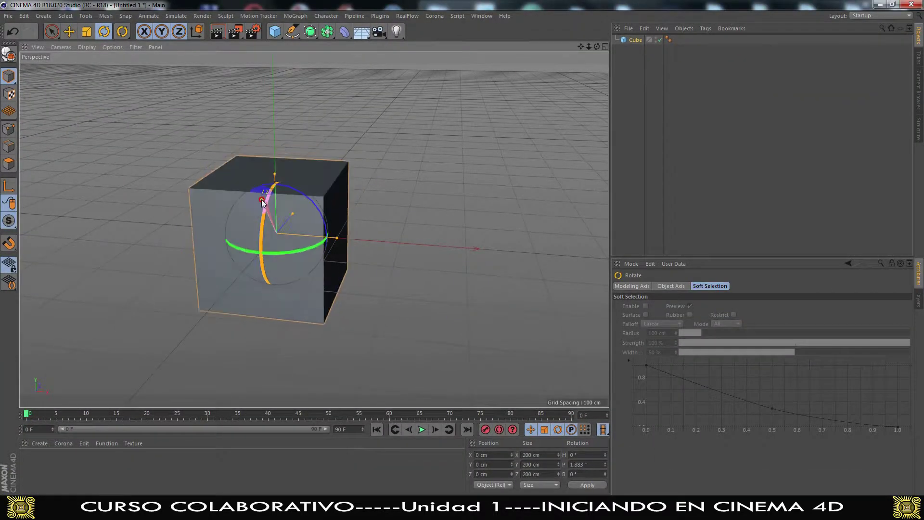
left_click_drag(281, 254, 308, 255)
Step: Set the cube's pitch, bank and heading rotation to 0°
left_click(580, 464)
type("0")
left_click(583, 474)
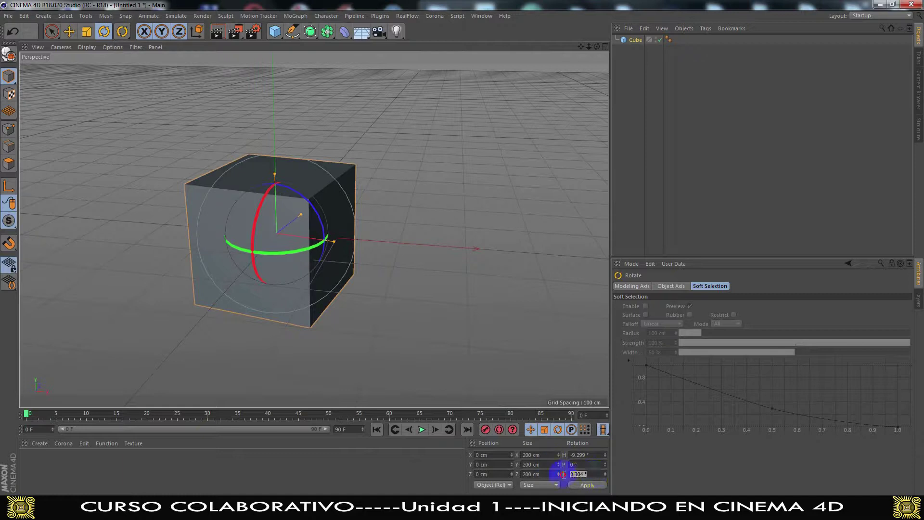
type("0")
left_click(585, 454)
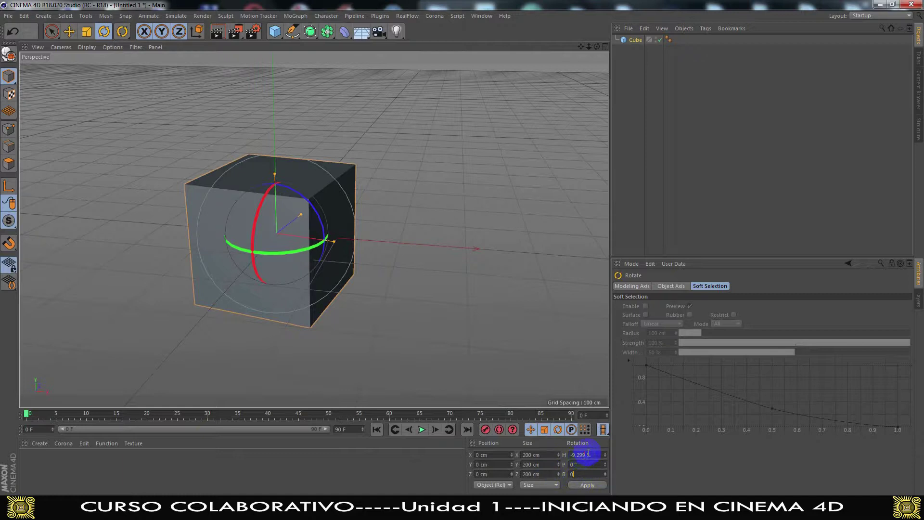
type("0")
key("Return")
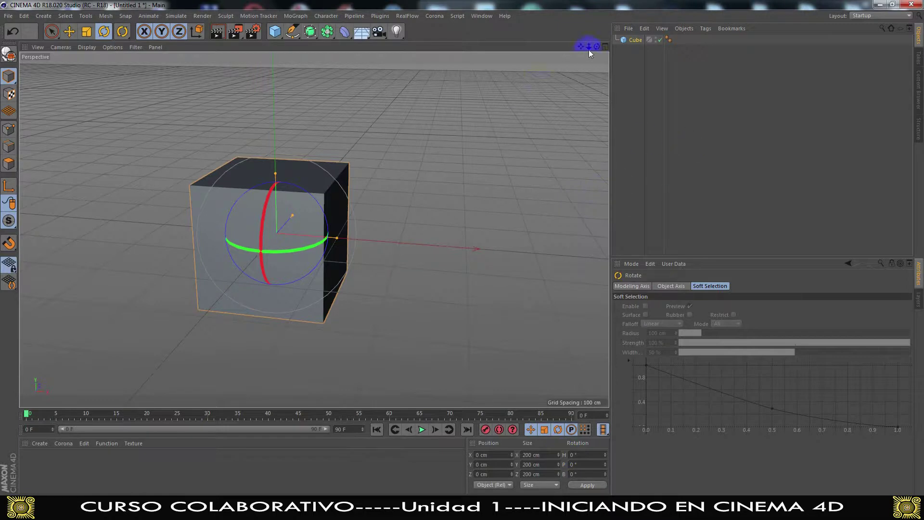
Step: Compare the Move, Scale and Rotate gizmos on the cube by alternating between the three tools, ending with Rotate
left_click_drag(597, 46, 462, 253)
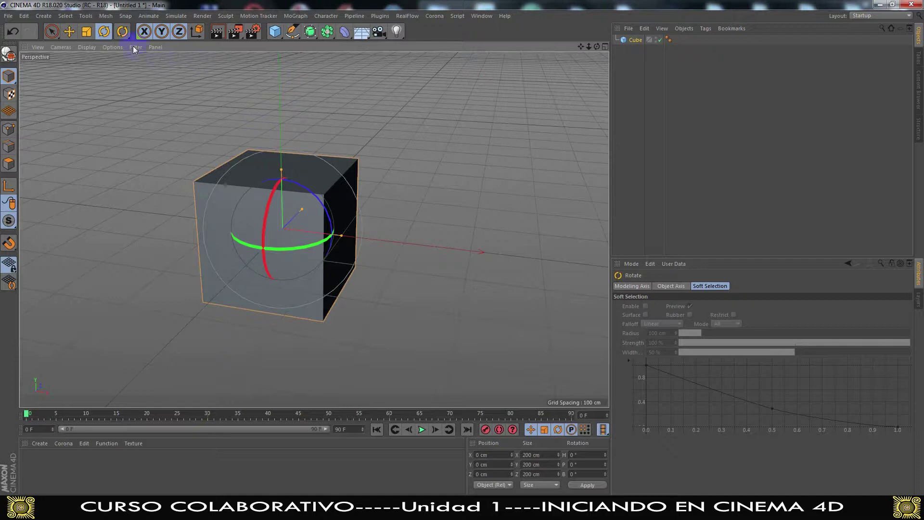
left_click(69, 33)
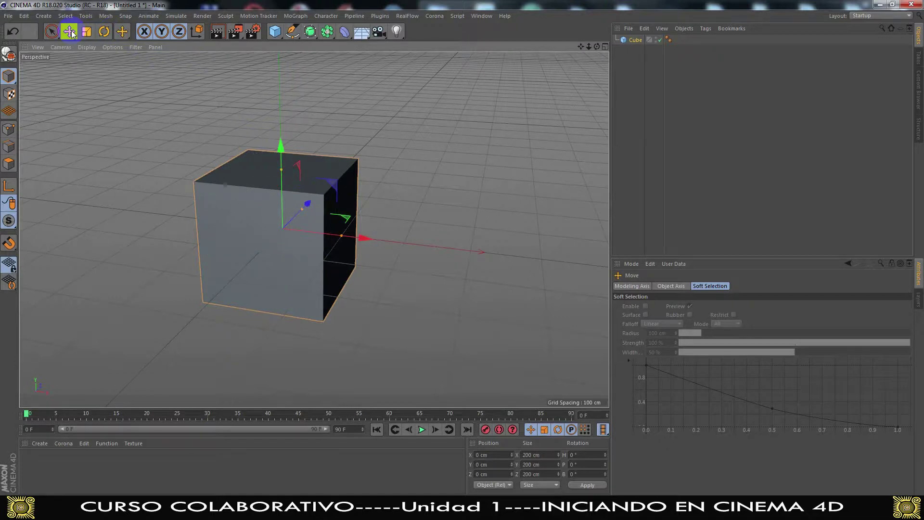
left_click(87, 32)
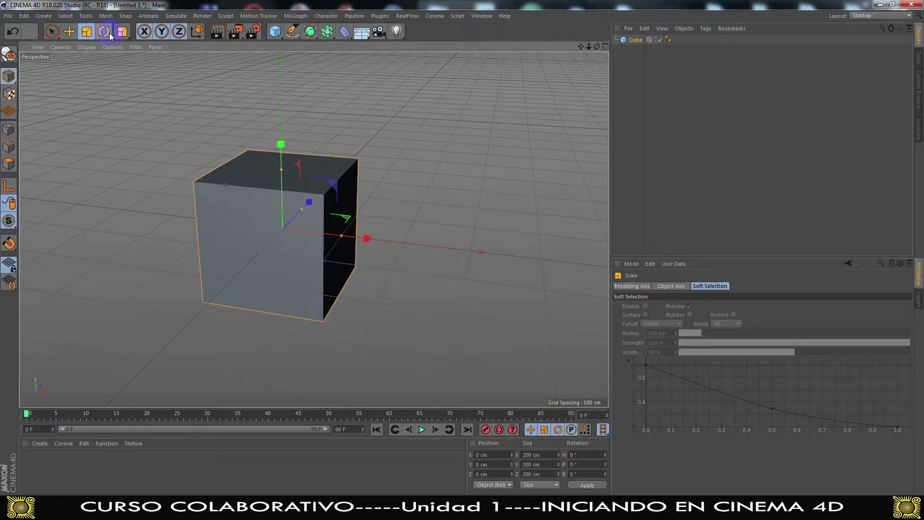
left_click(106, 32)
left_click(69, 32)
left_click(86, 32)
left_click(104, 33)
left_click(72, 34)
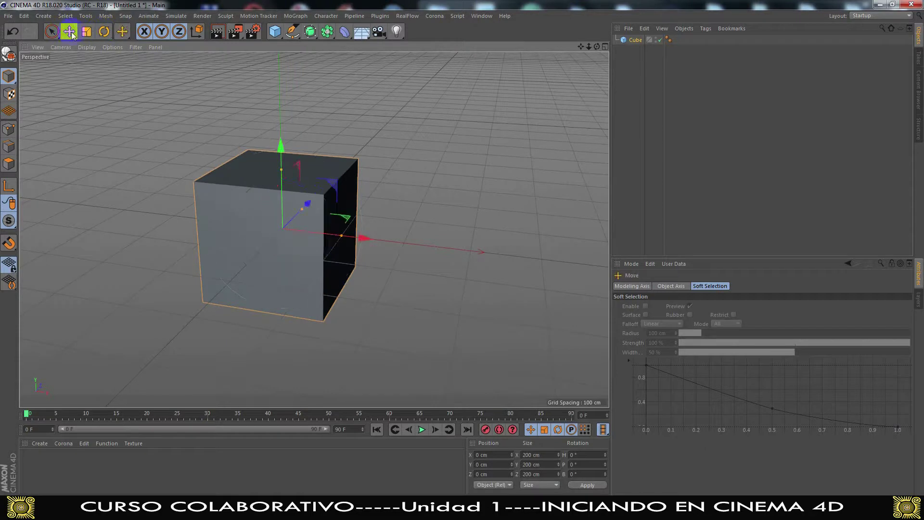
left_click(104, 32)
left_click(70, 32)
left_click(88, 33)
left_click(104, 33)
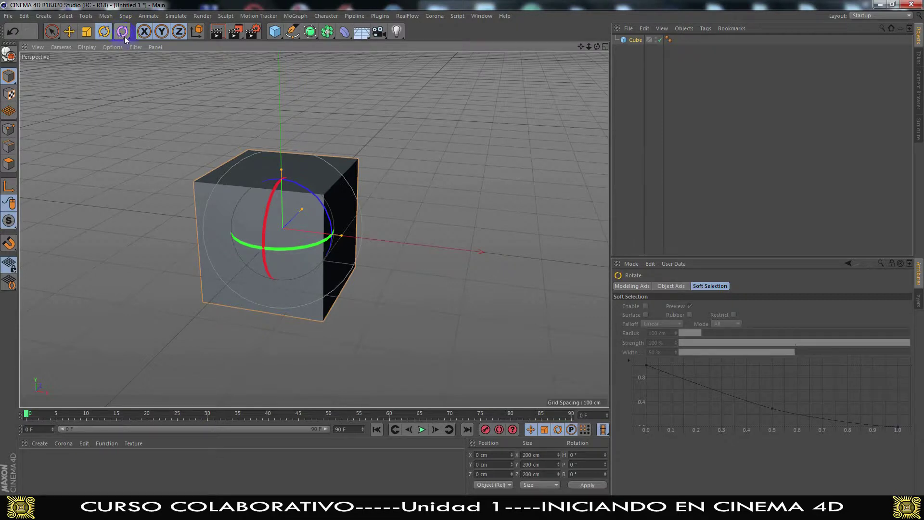
Step: Show the list of recently used tools, detach it as a floating palette, and close it
left_click(125, 33)
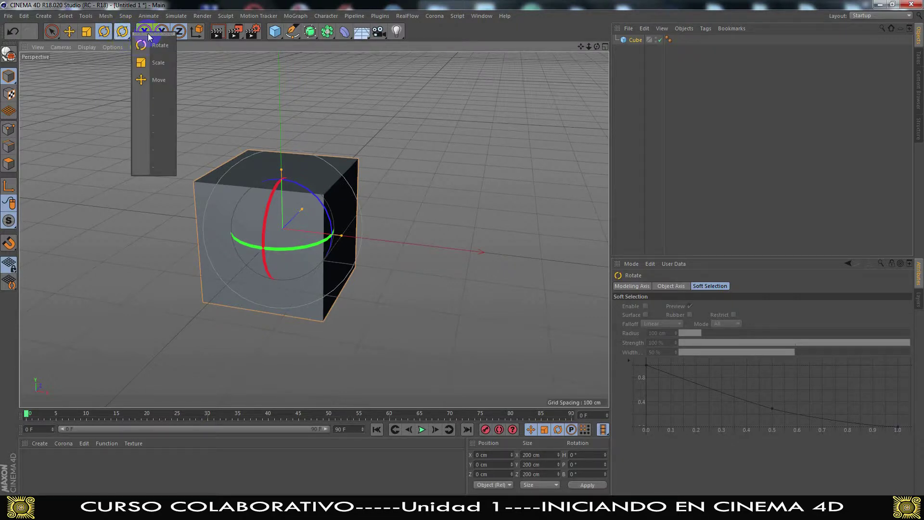
left_click(94, 71)
left_click(128, 35)
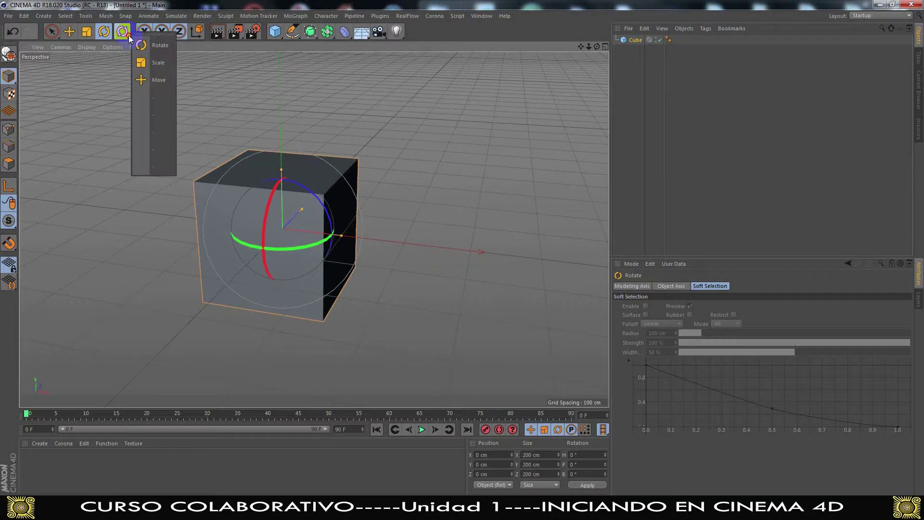
left_click(152, 34)
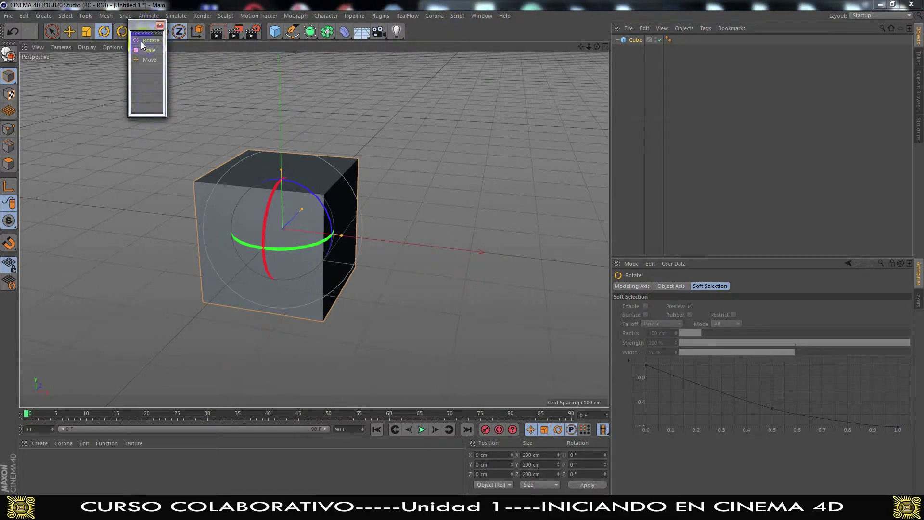
left_click(160, 27)
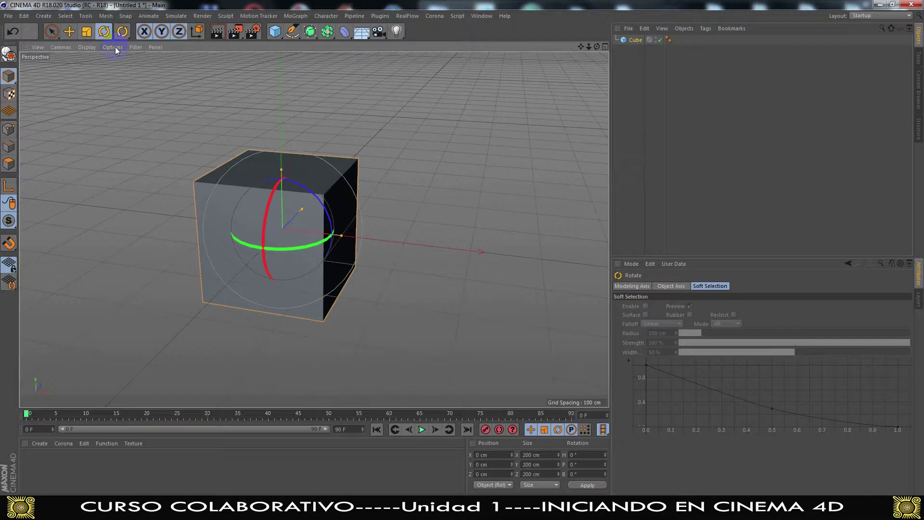
Step: Select the cube in the object list and switch from the Rotate tool to the selection tool
left_click_drag(461, 252, 462, 244)
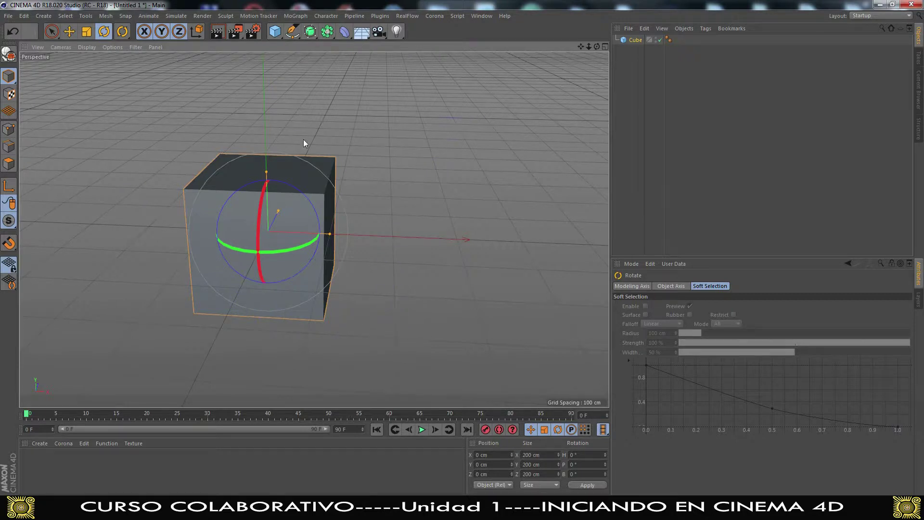
left_click_drag(596, 47, 462, 254)
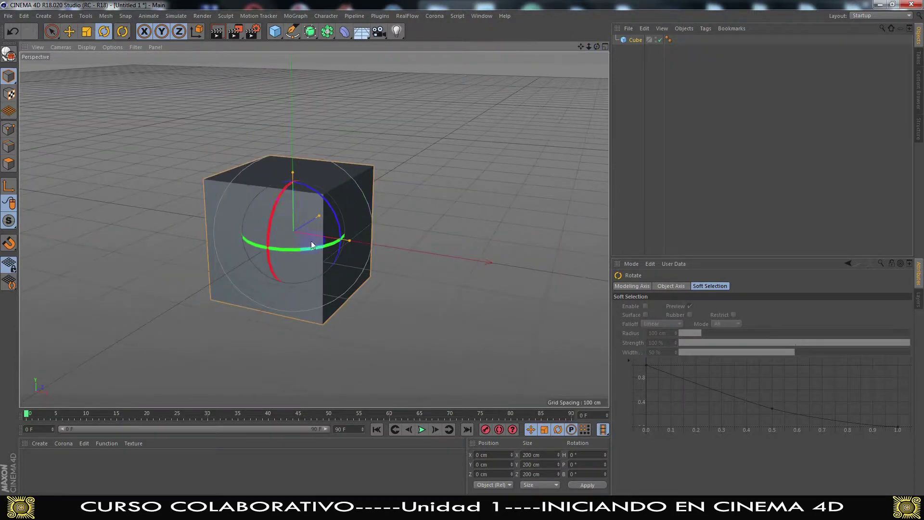
scroll(294, 245, "up", 5)
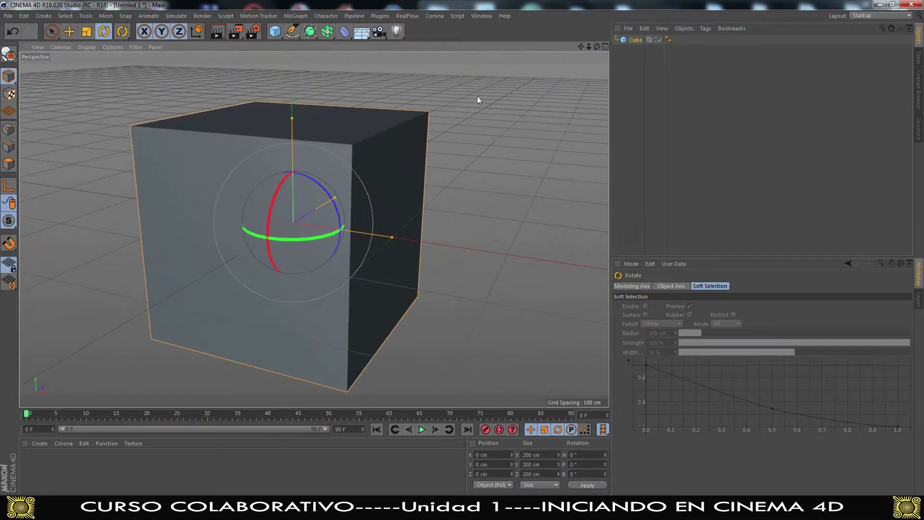
left_click_drag(597, 47, 463, 252)
left_click(636, 40)
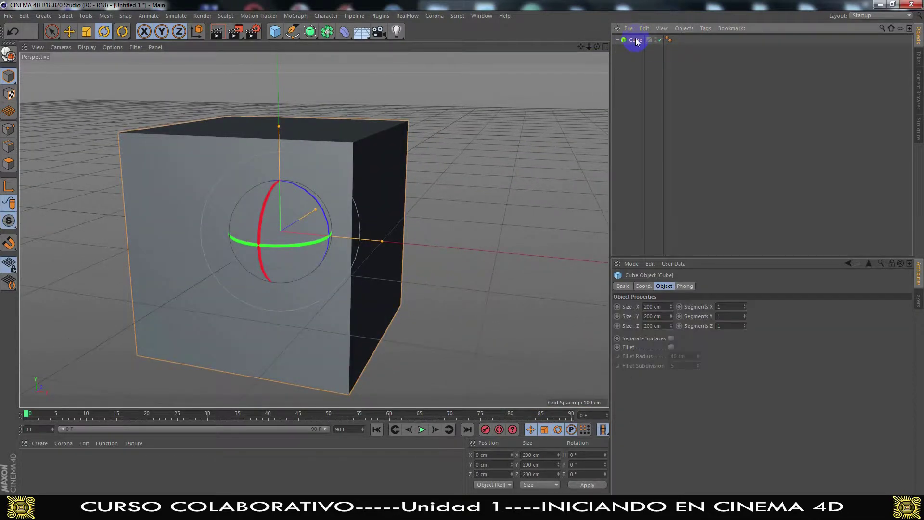
key("e")
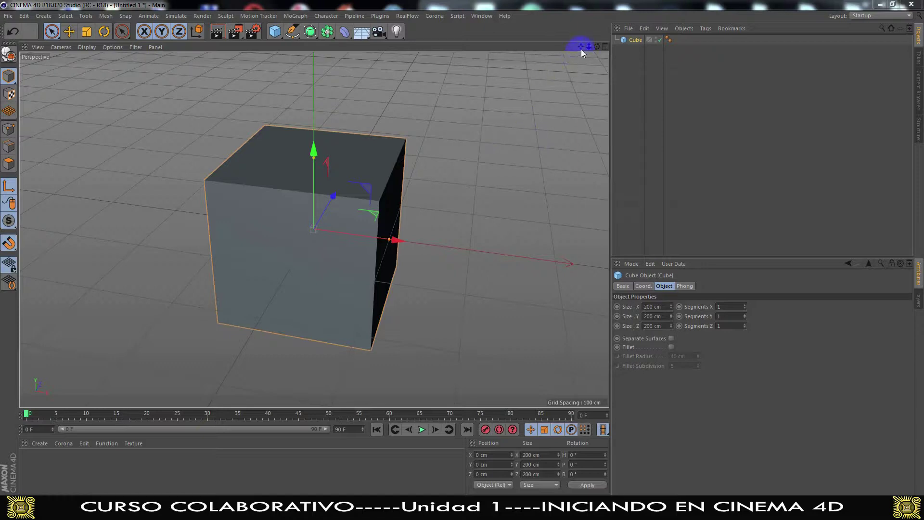
Step: Examine the cube from different angles and distances by panning, orbiting and zooming the Perspective view
left_click_drag(582, 48, 272, 327)
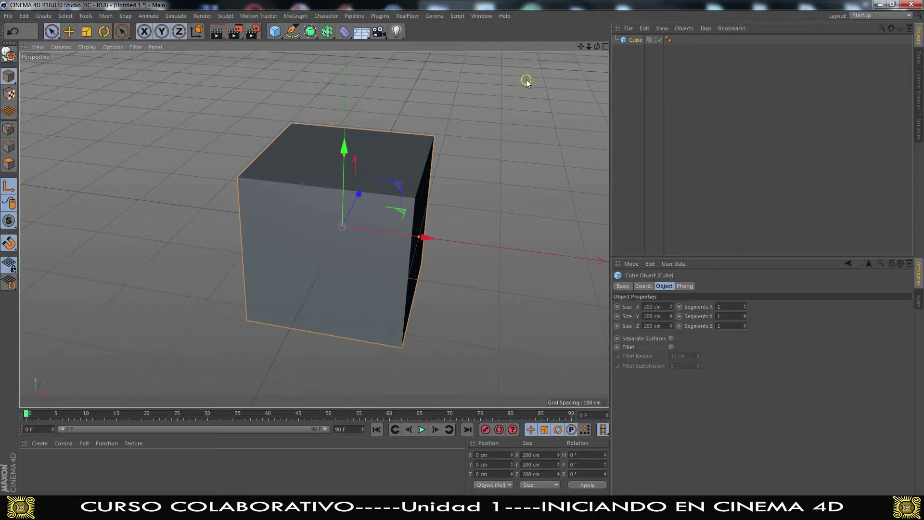
mouse_move(456, 136)
left_mouse_down("alt")
mouse_move(409, 144)
mouse_move(412, 189)
mouse_move(334, 154)
mouse_move(369, 114)
mouse_move(409, 117)
mouse_move(409, 171)
mouse_move(358, 136)
mouse_move(426, 125)
mouse_move(423, 169)
mouse_move(373, 168)
mouse_move(391, 136)
mouse_move(458, 124)
mouse_move(561, 72)
left_mouse_up("alt")
left_click_drag(494, 154, 479, 178, "alt")
right_click_drag(478, 178, 509, 169, "alt")
left_click_drag(510, 169, 449, 185, "alt")
middle_click_drag(524, 172, 464, 150, "alt")
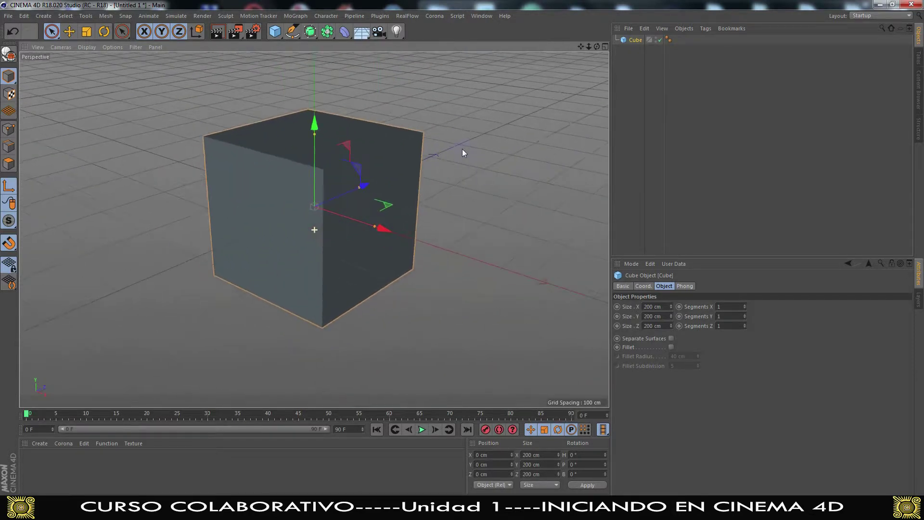
left_click_drag(464, 192, 480, 175, "alt")
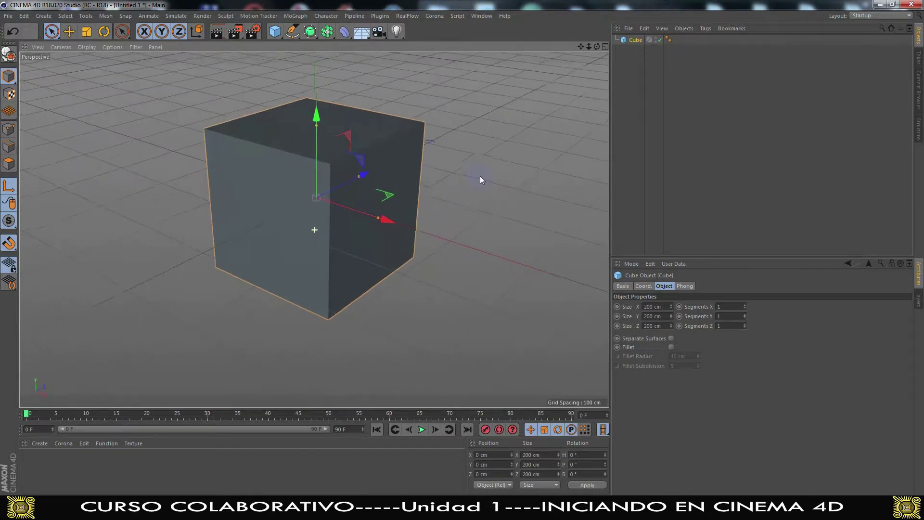
middle_click_drag(481, 175, 504, 188, "alt")
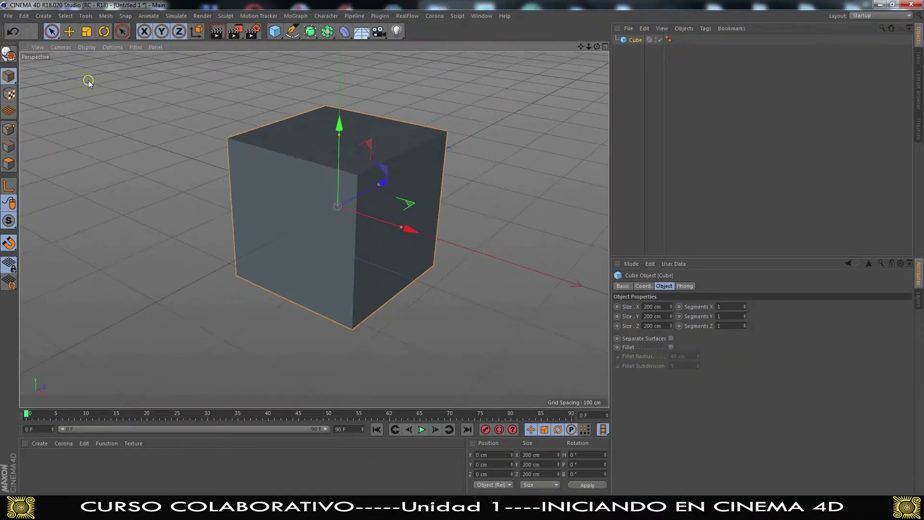
Step: Switch the viewport to the Parallel camera and view the cube from another angle
left_click(65, 50)
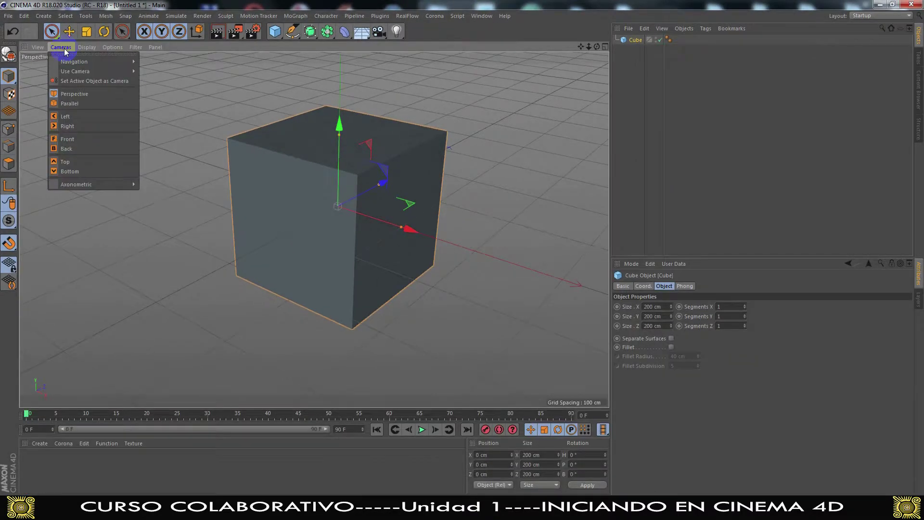
left_click(76, 103)
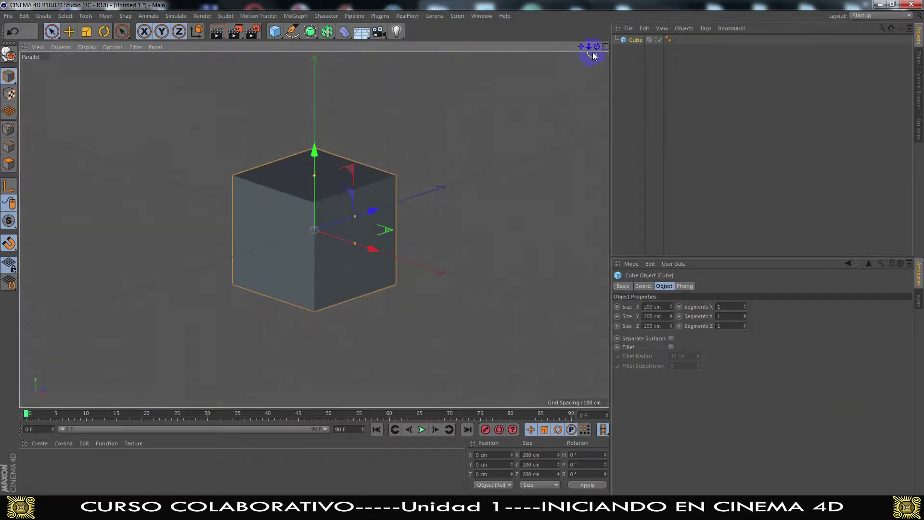
left_click_drag(596, 47, 461, 252)
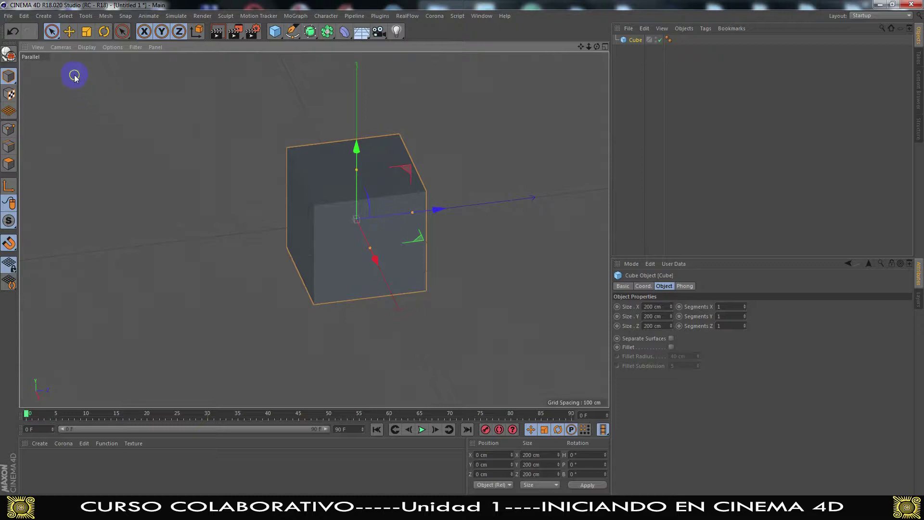
Step: View the cube through the Left, Front and Top cameras and return to the Perspective camera
left_click(62, 50)
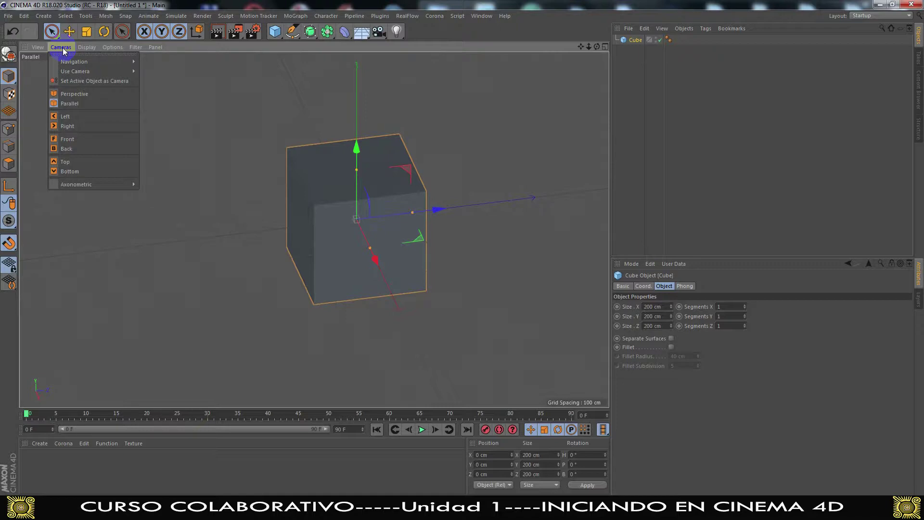
left_click(68, 115)
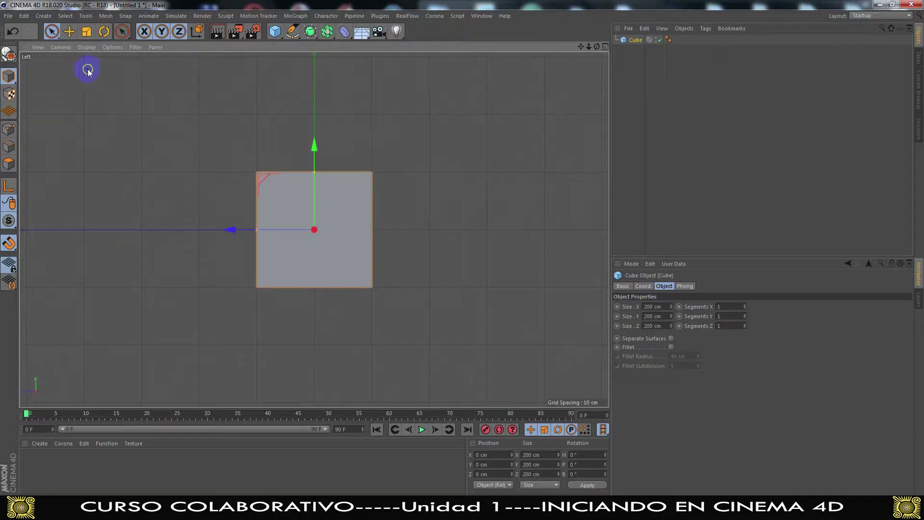
left_click(65, 47)
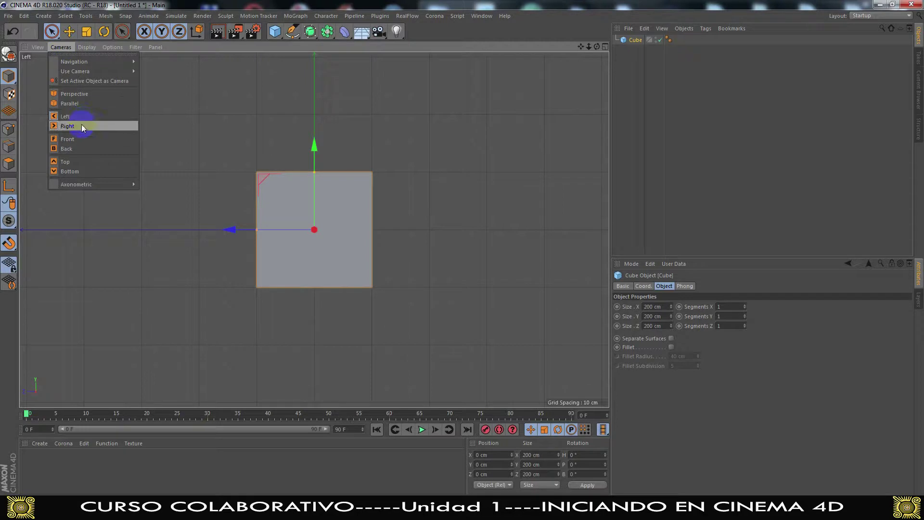
left_click(76, 139)
left_click(60, 48)
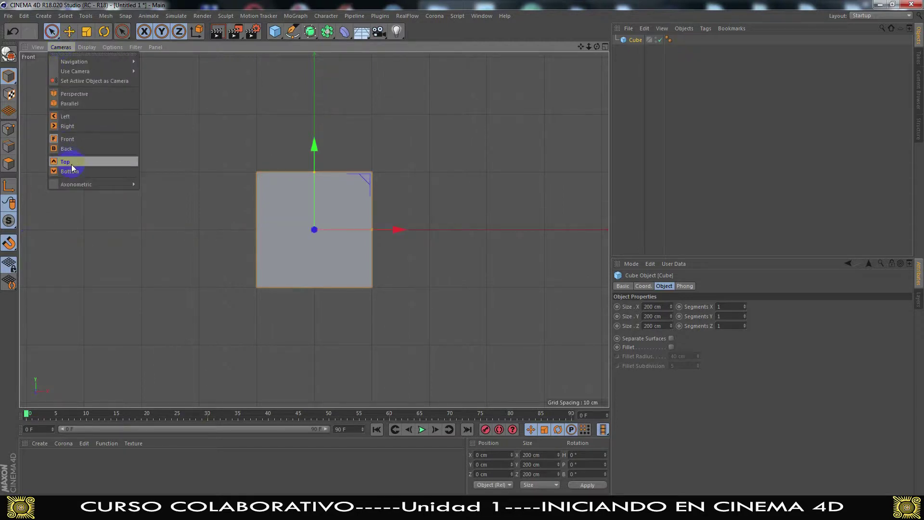
left_click(73, 161)
left_click(65, 47)
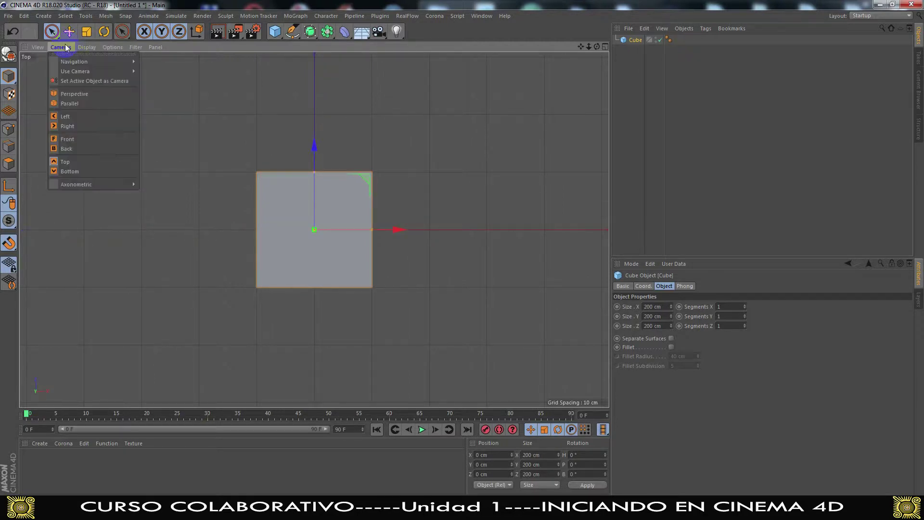
mouse_move(102, 184)
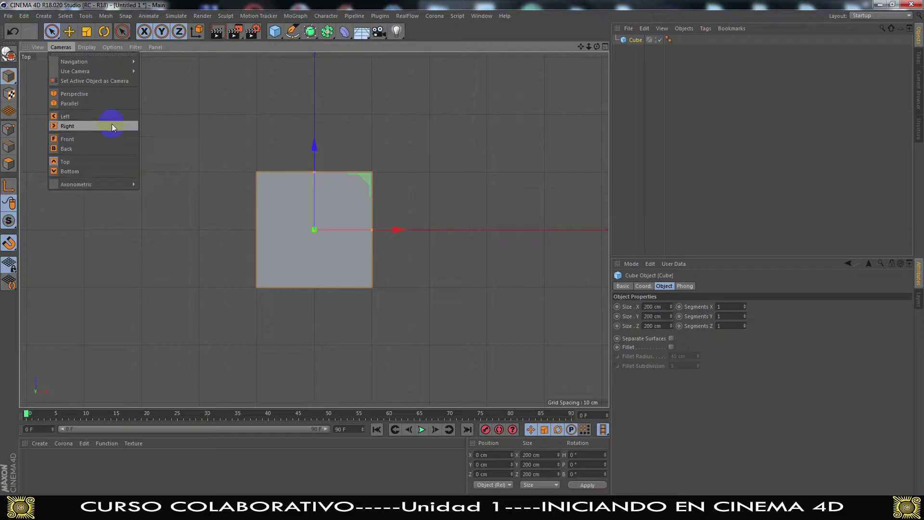
left_click(99, 95)
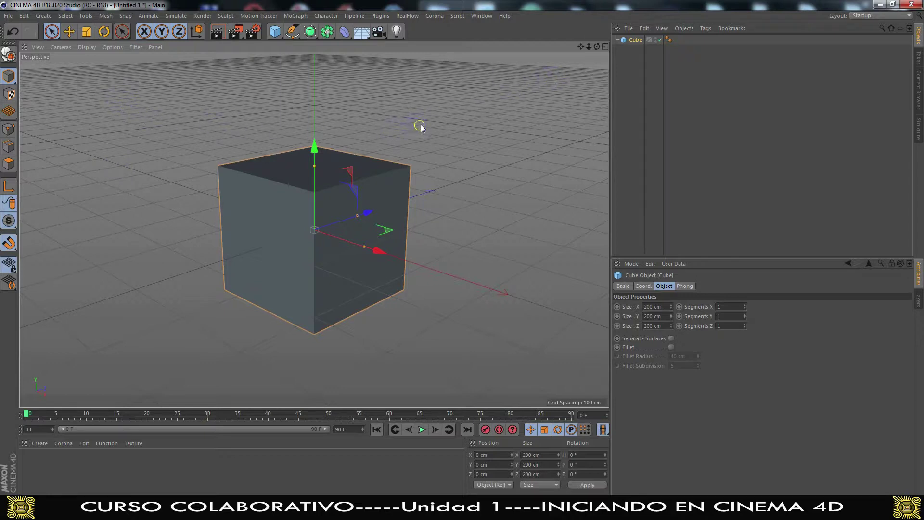
Step: Show all four views, stretch the cube to about 285 cm in X and 241 cm in Y, and maximize the Perspective view
left_click(605, 47)
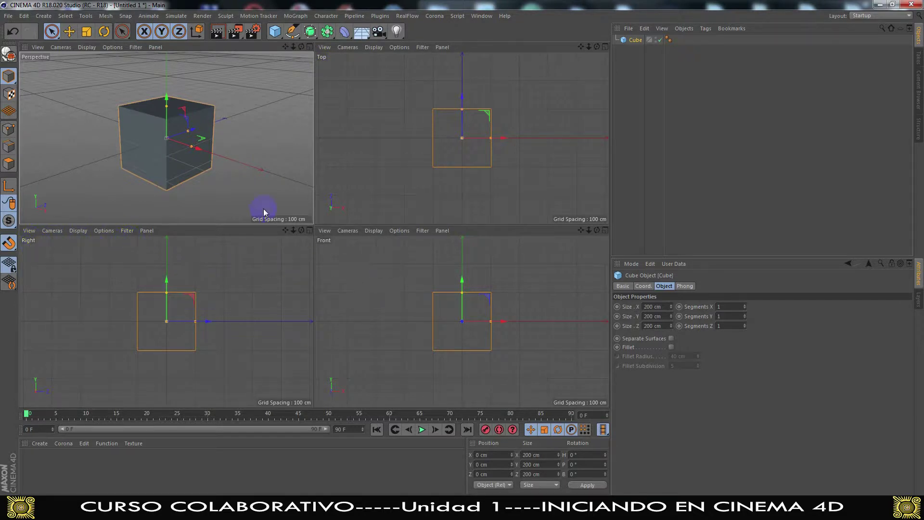
mouse_move(167, 110)
left_mouse_down()
mouse_move(187, 66)
mouse_move(181, 102)
left_mouse_up()
left_click_drag(194, 150, 250, 164)
left_click(309, 47)
left_click_drag(461, 277, 389, 256)
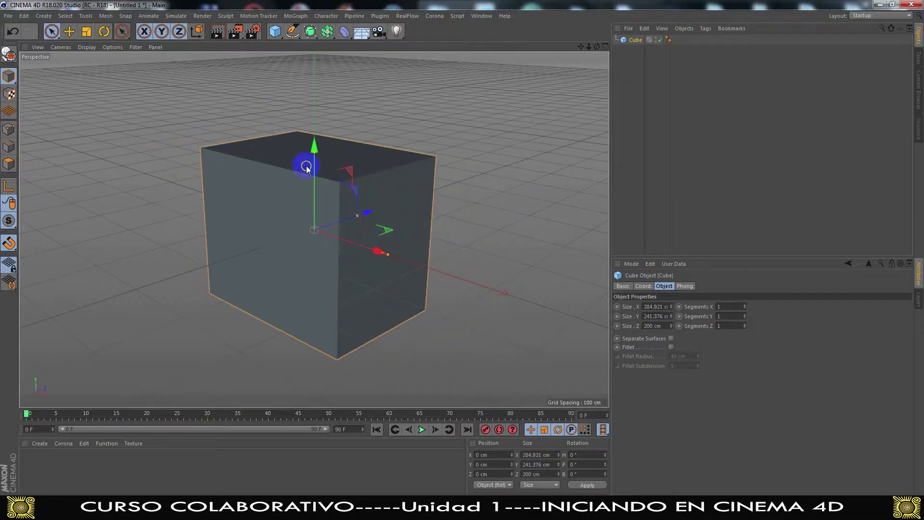
left_click(61, 46)
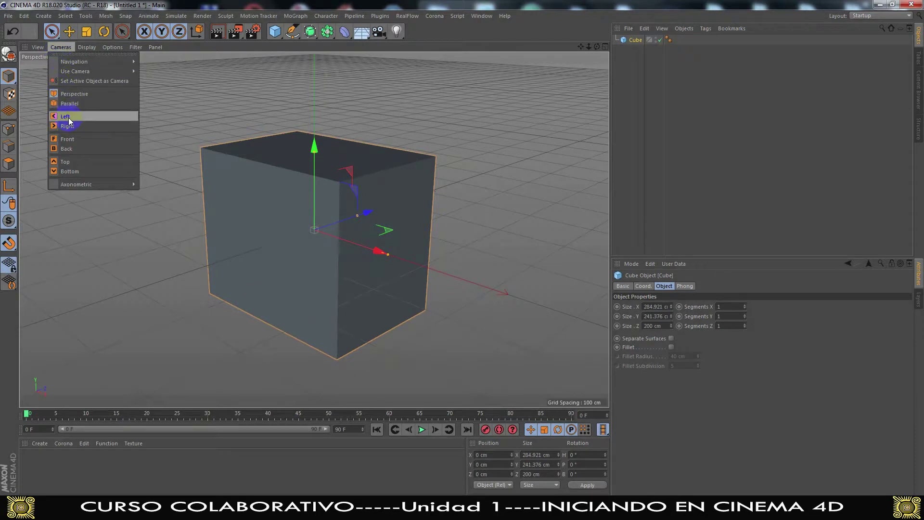
left_click(269, 4)
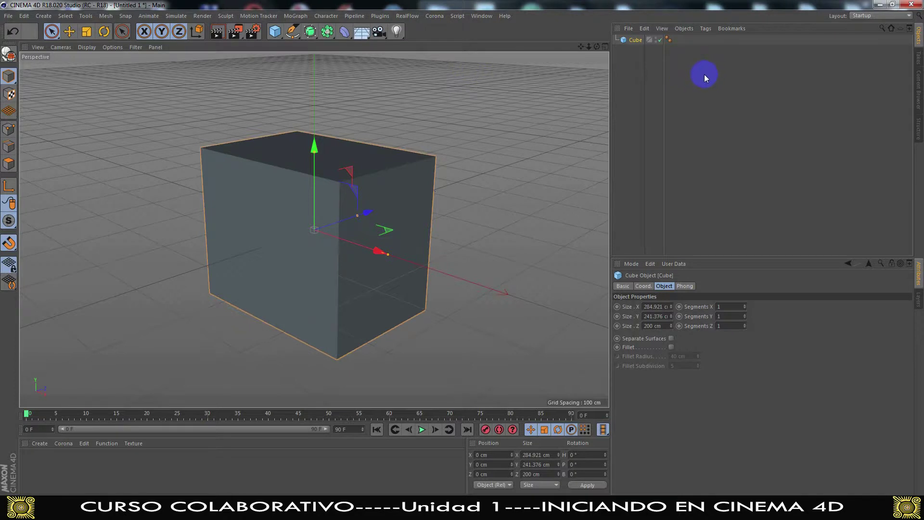
Step: Load the Startup (User) layout and view the cube from Back, Front, Top, Right, Bottom, Left and Isometric, returning to Perspective
left_click(861, 17)
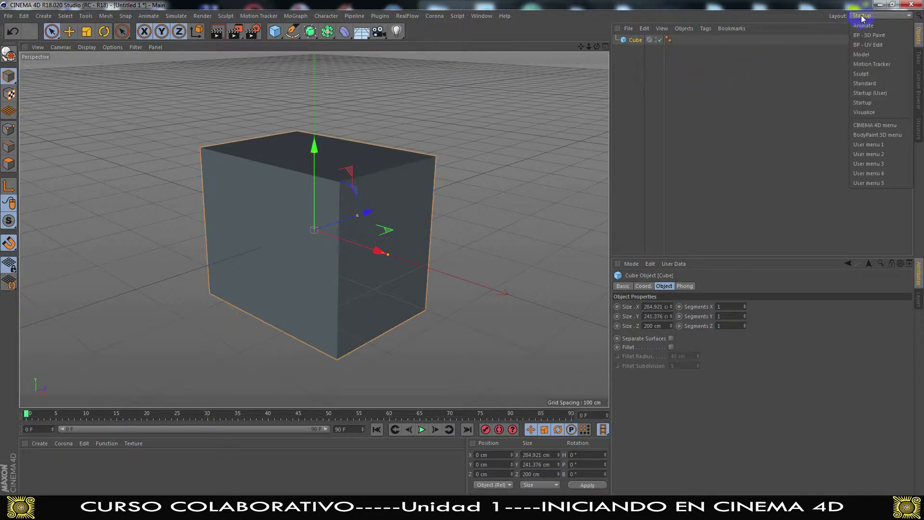
left_click(879, 92)
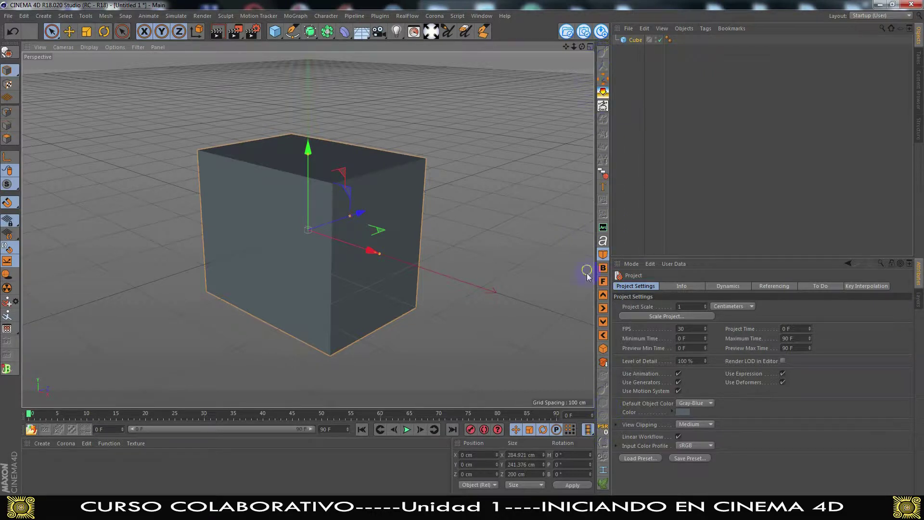
left_click(603, 268)
left_click(603, 281)
left_click(603, 294)
left_click(603, 308)
left_click(604, 323)
left_click(605, 334)
left_click(605, 347)
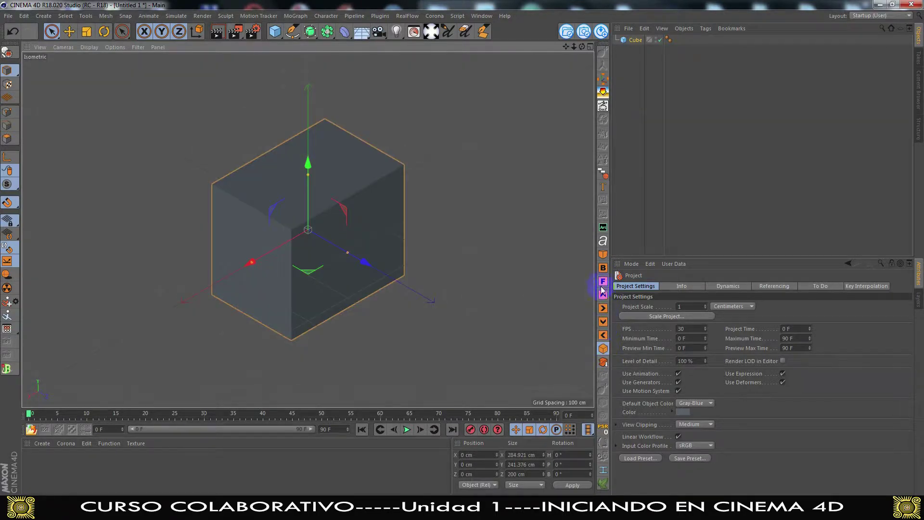
left_click(603, 254)
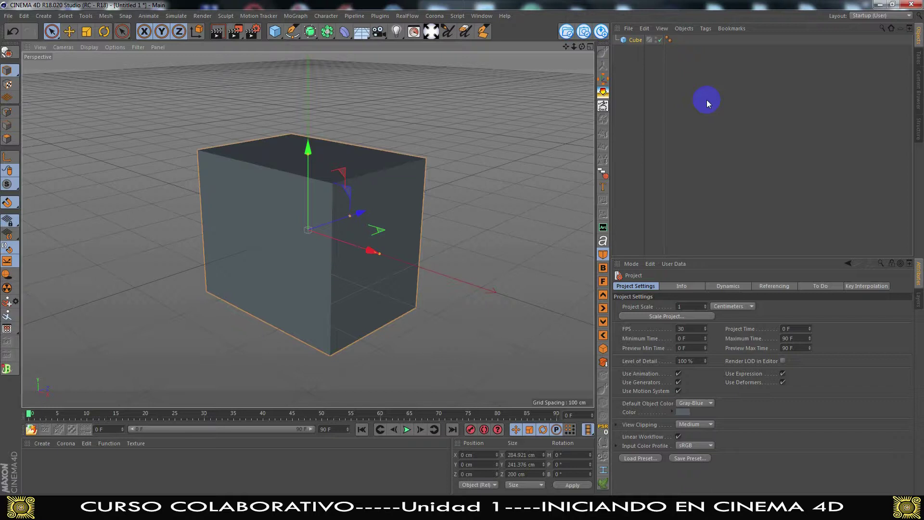
Step: Restore the Startup layout and delete the cube from the scene
left_click(886, 16)
left_click(874, 93)
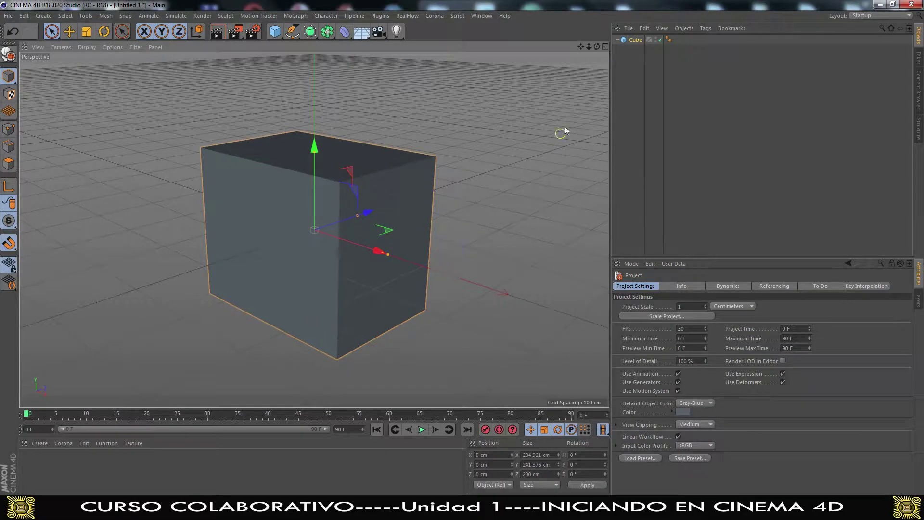
left_click(633, 40)
key("Delete")
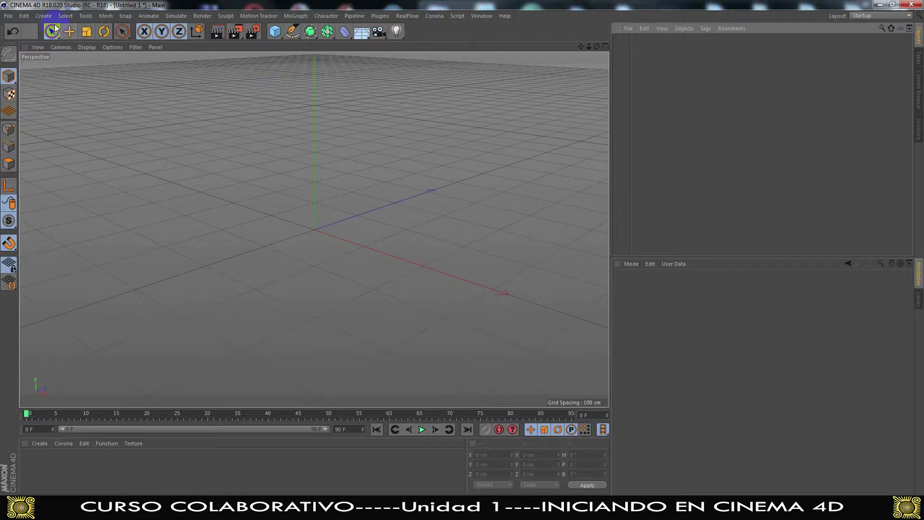
Step: Examine the main command categories, from file handling and object creation to simulation, sculpting, character tools, plugins and scripting
left_click(87, 34)
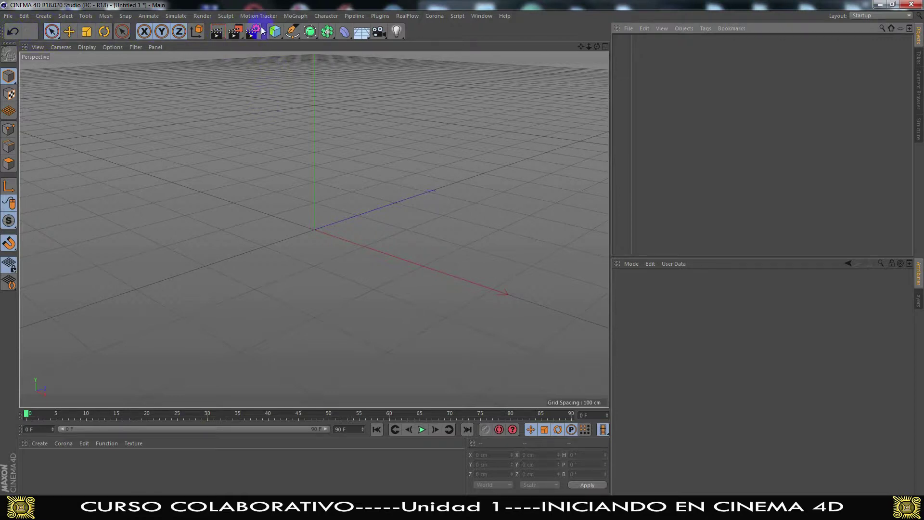
left_click(7, 15)
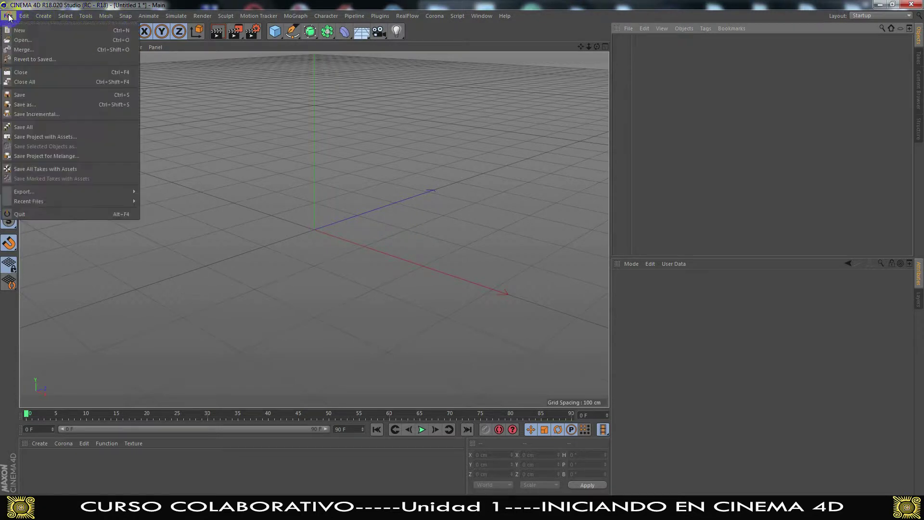
mouse_move(23, 17)
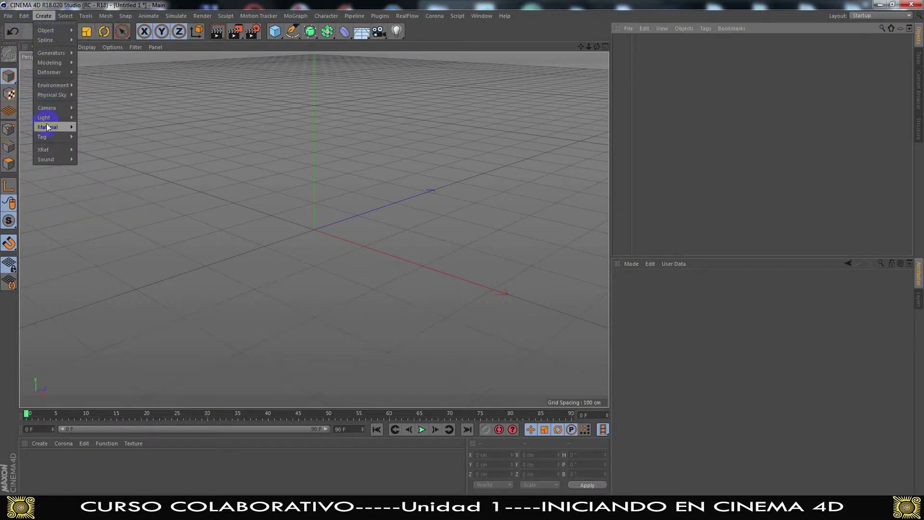
mouse_move(80, 14)
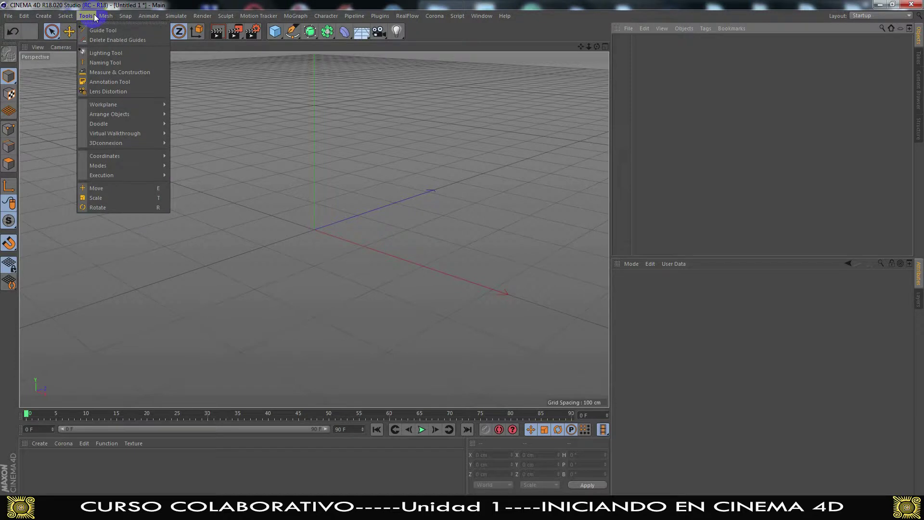
mouse_move(111, 19)
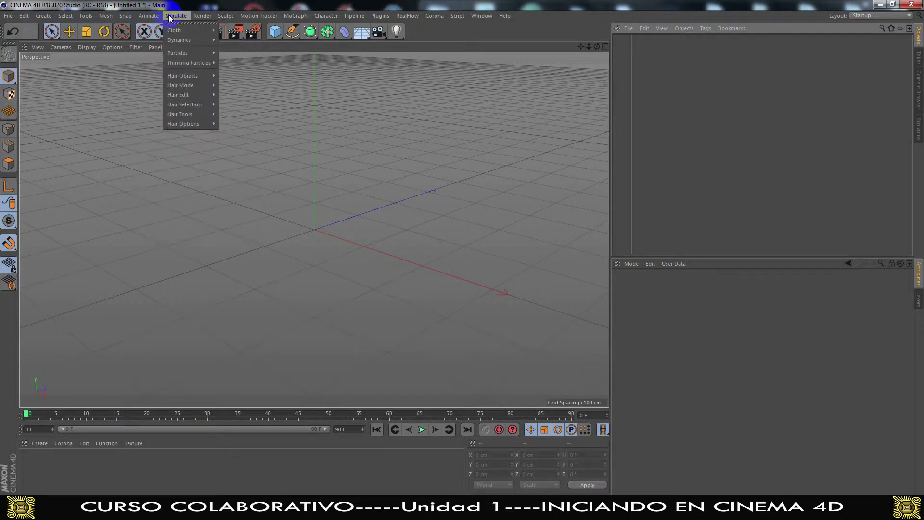
mouse_move(225, 21)
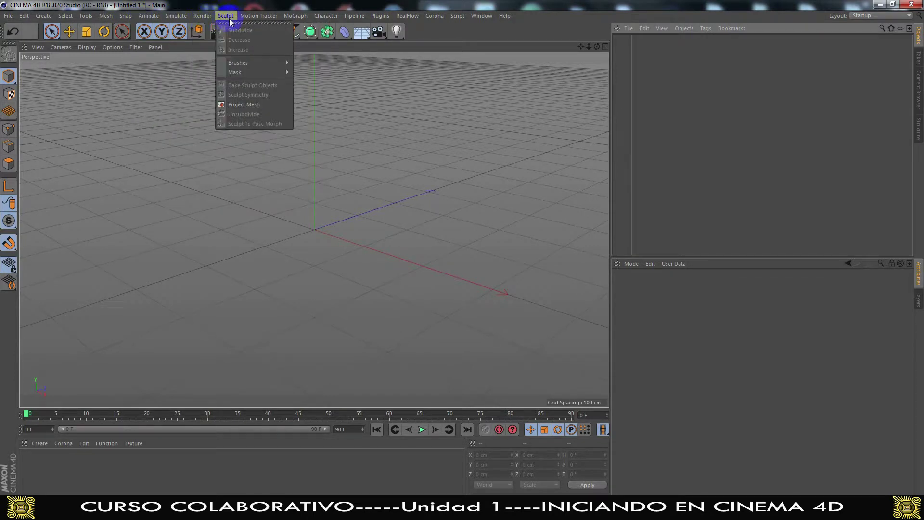
mouse_move(318, 21)
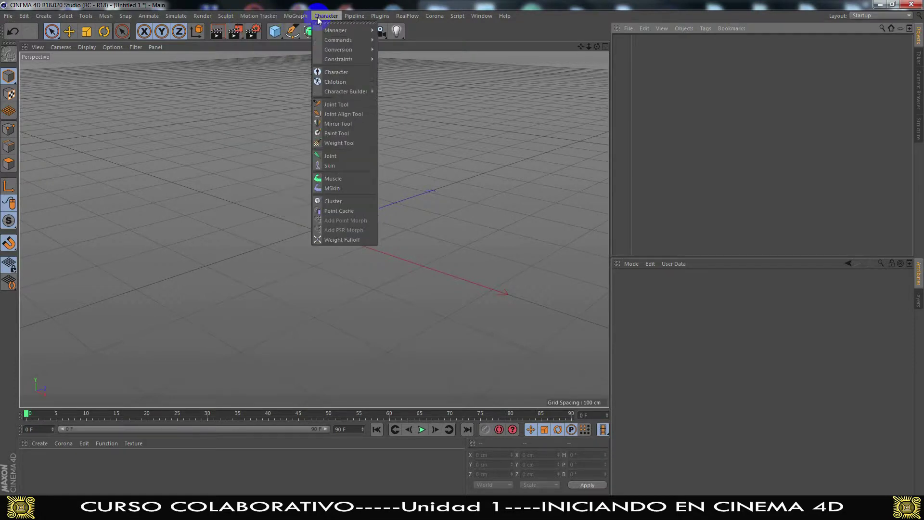
mouse_move(356, 15)
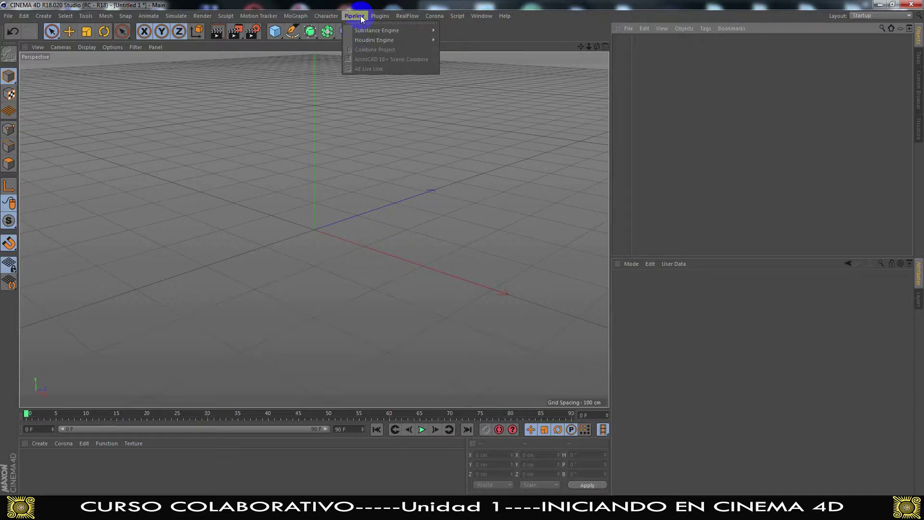
mouse_move(364, 31)
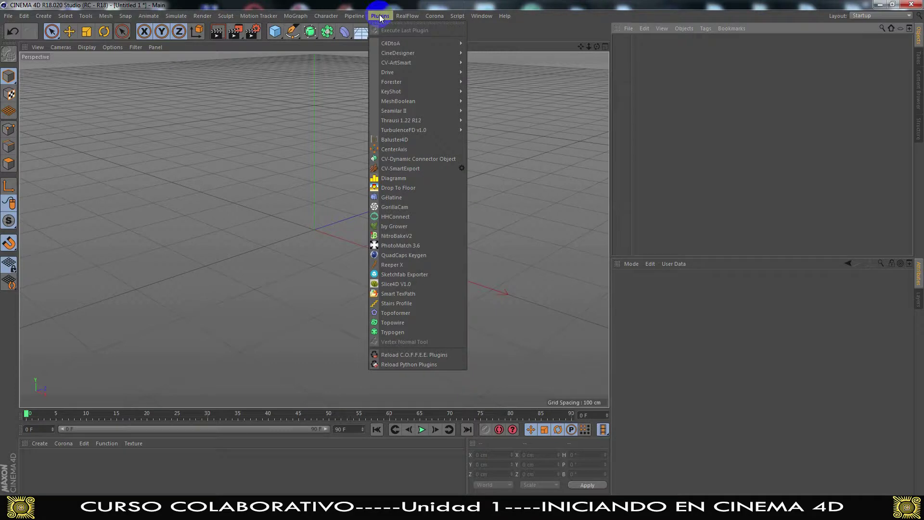
mouse_move(412, 19)
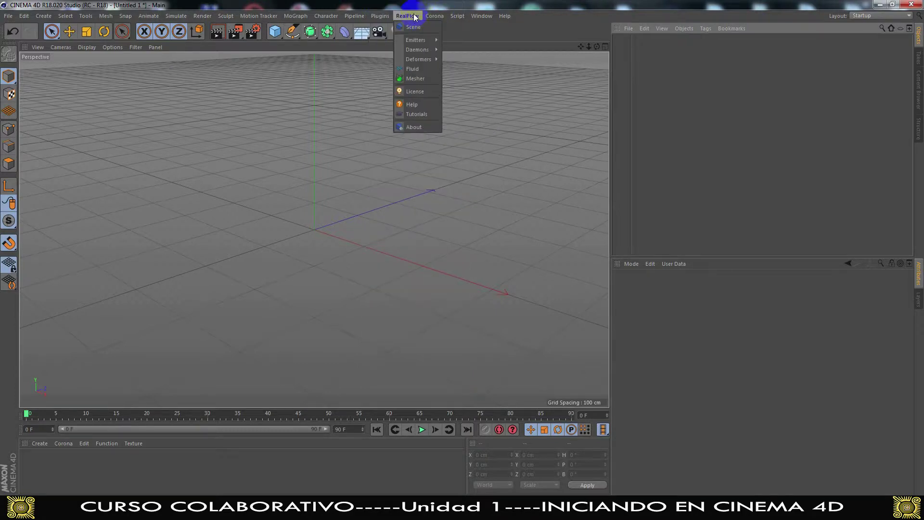
mouse_move(464, 20)
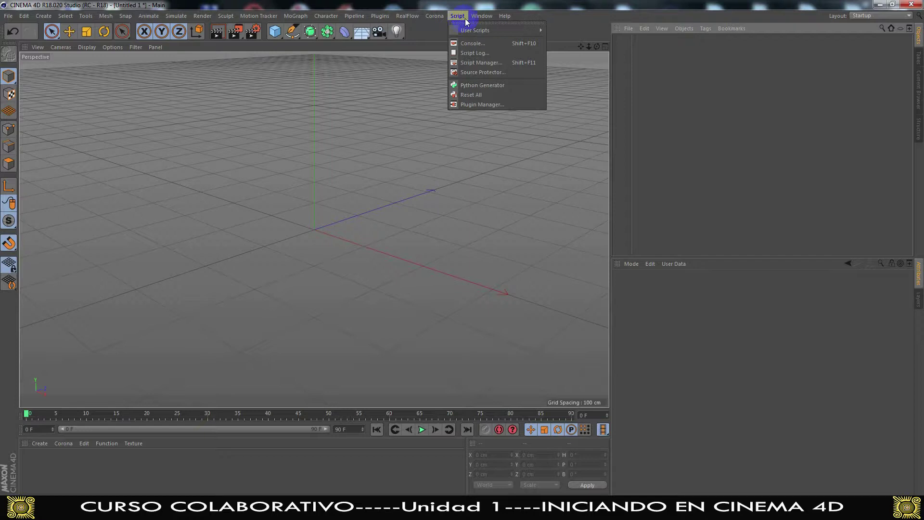
left_click(522, 23)
left_click(499, 57)
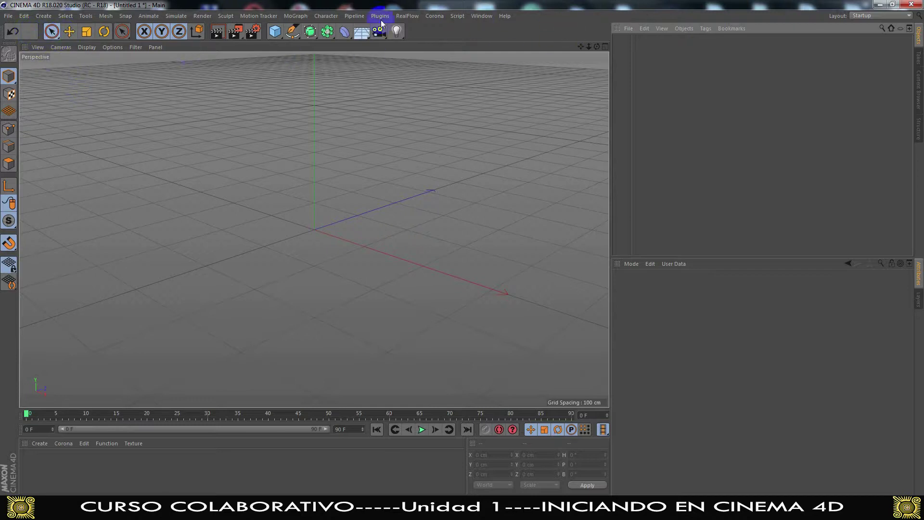
Step: Show the selection tool variants and switch through the transform tools to Rotate
left_click(56, 34)
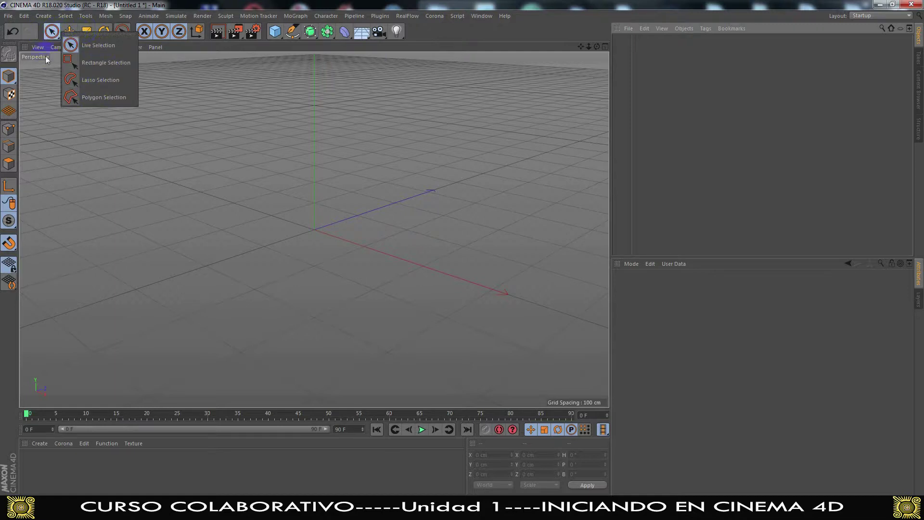
left_click(87, 31)
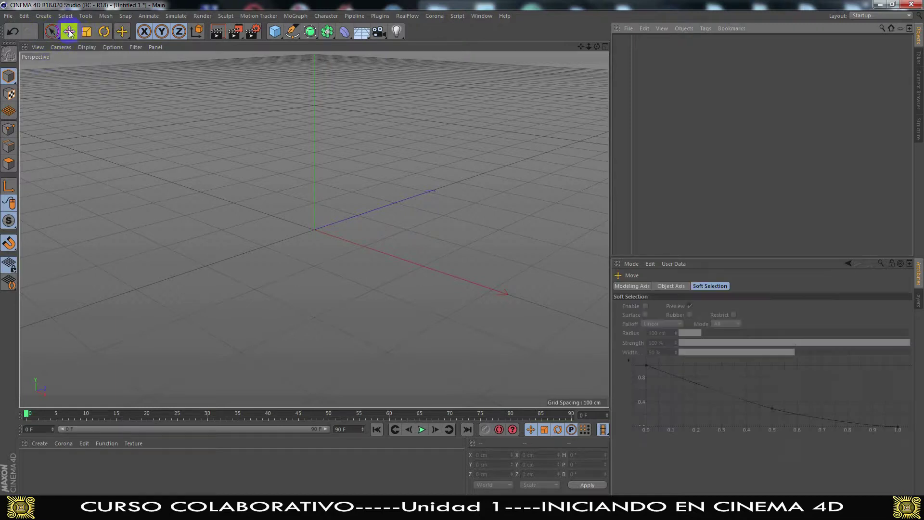
left_click(105, 32)
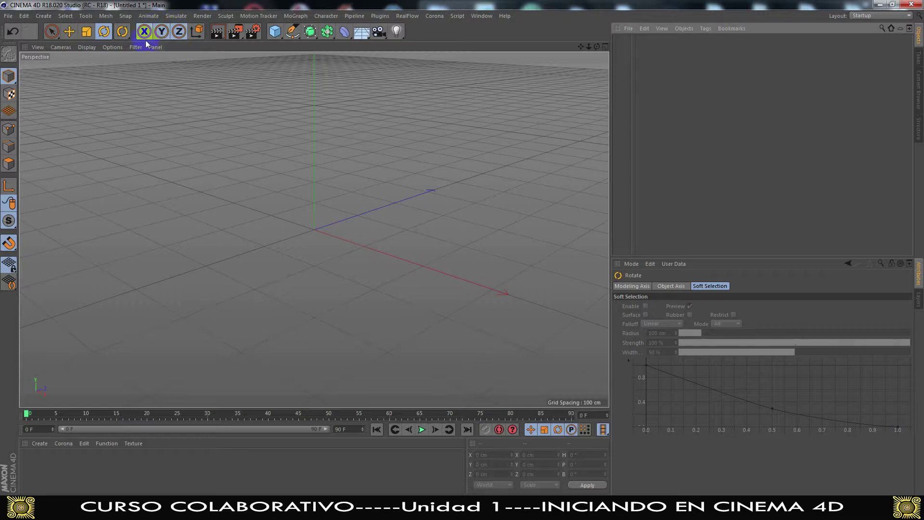
Step: Lock the Y and Z axes and unlock them again
left_click(162, 32)
left_click(179, 32)
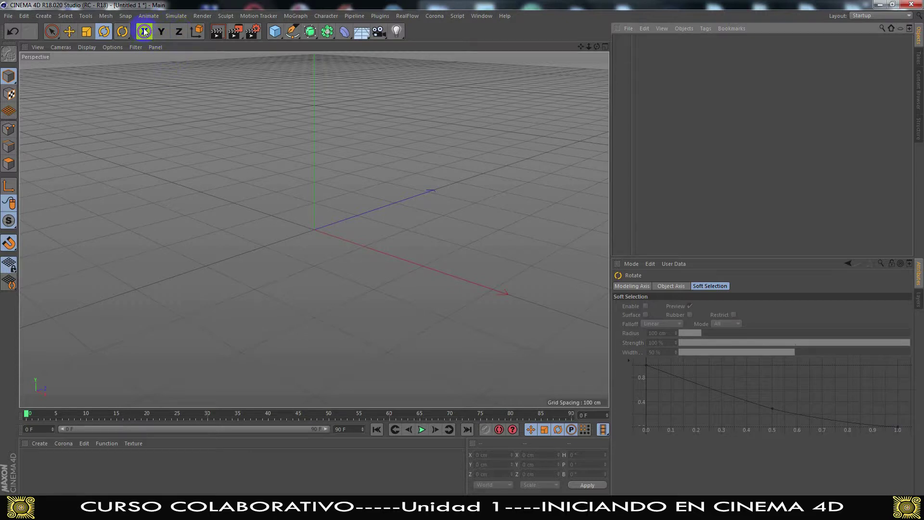
left_click(162, 32)
left_click(178, 32)
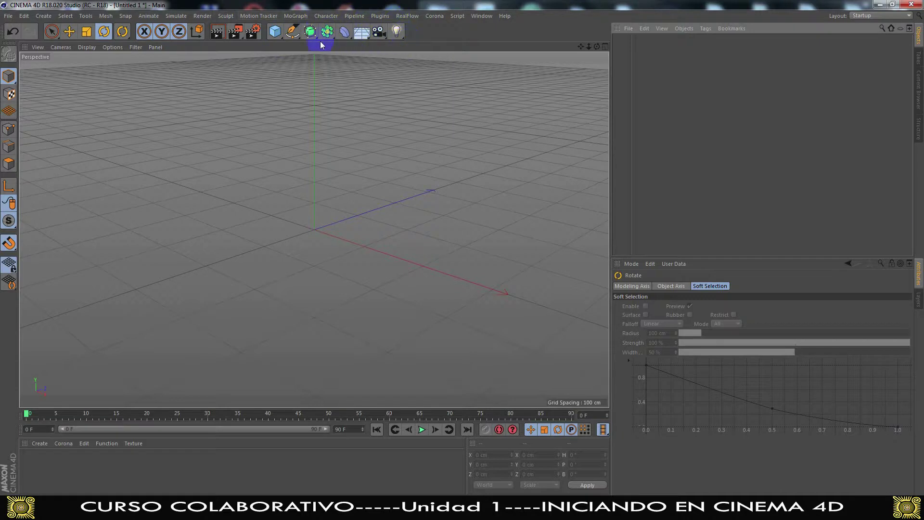
Step: Detach the primitives palette as a floating window, reposition it over the viewport and close it again
left_click(275, 33)
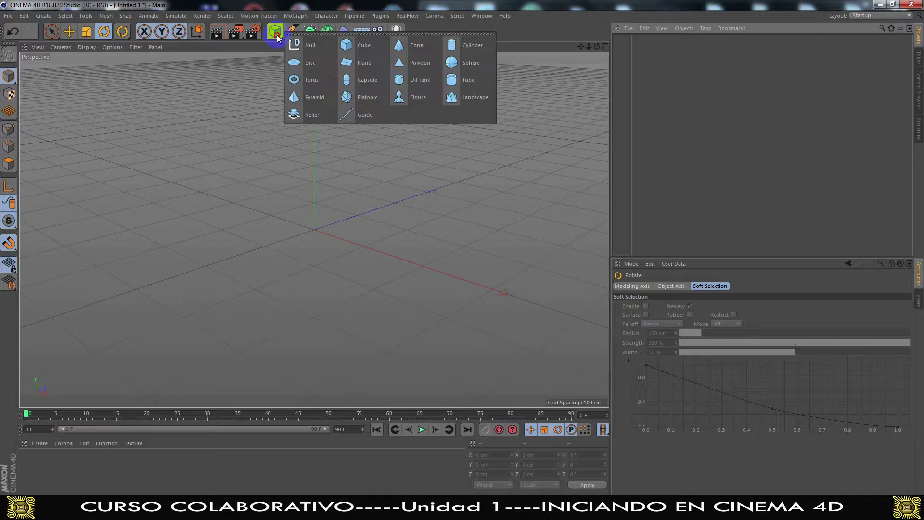
left_click(307, 33)
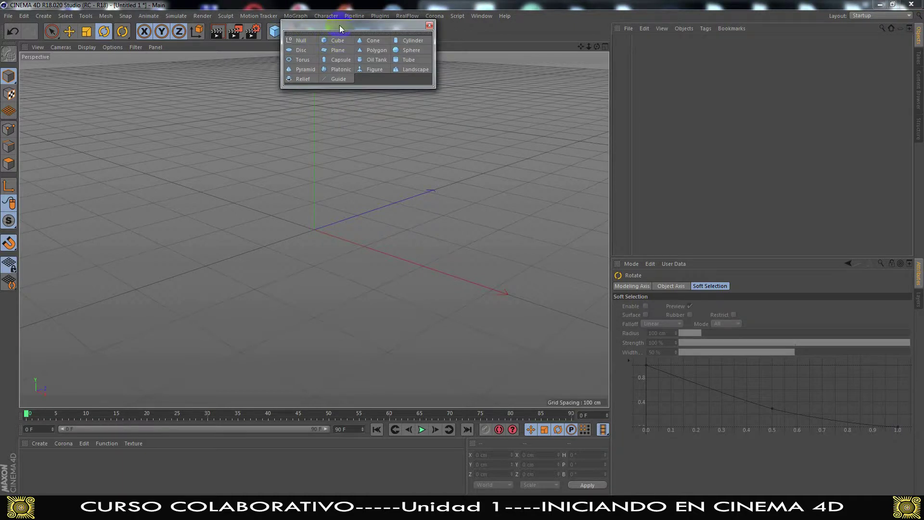
left_click(429, 26)
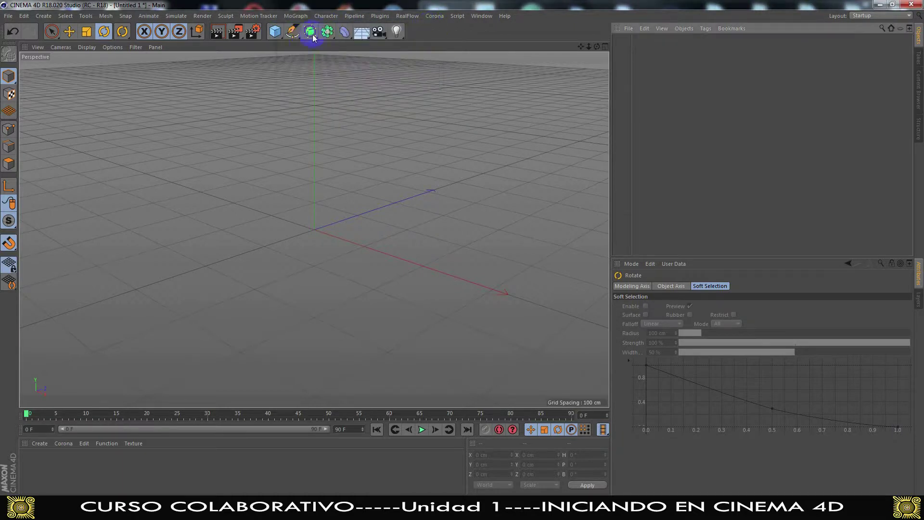
left_click(283, 41)
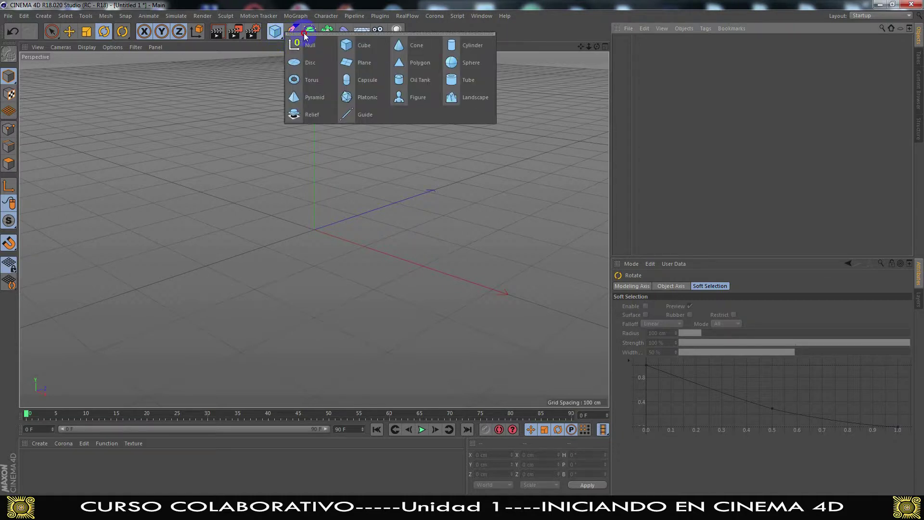
left_click_drag(302, 34, 192, 87)
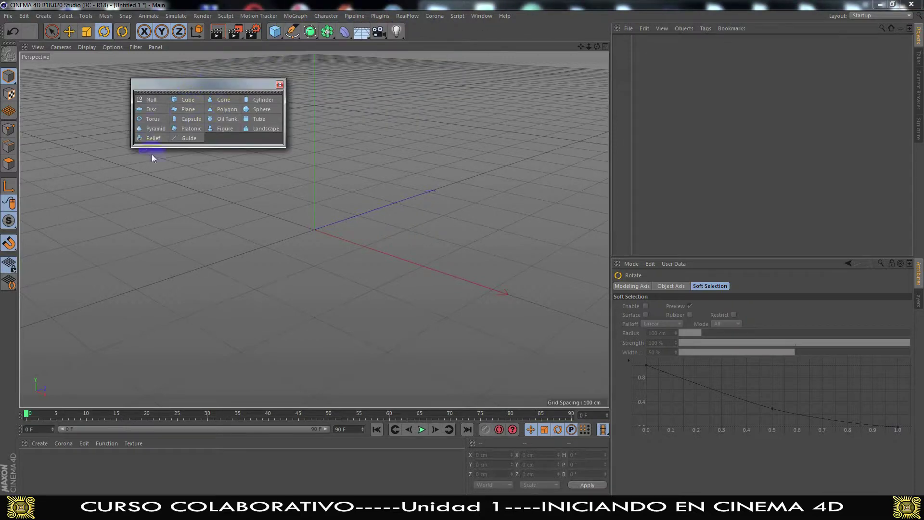
left_click(279, 84)
Step: Add a cube to the scene, disable the object, enable it again and select it
left_click(277, 36)
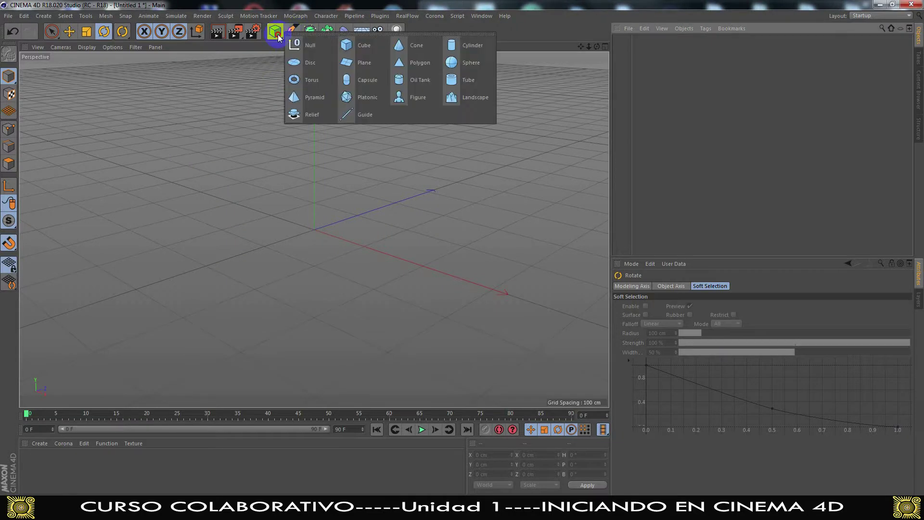
left_click(361, 47)
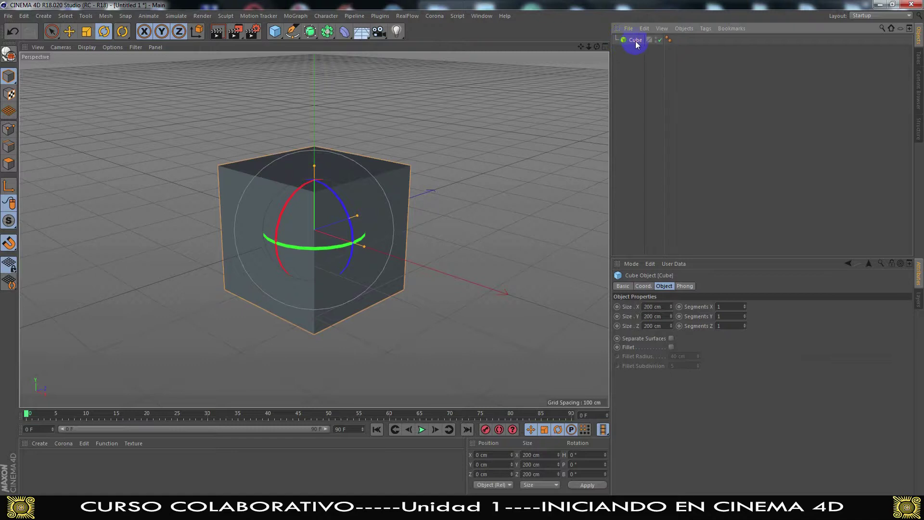
left_click(660, 41)
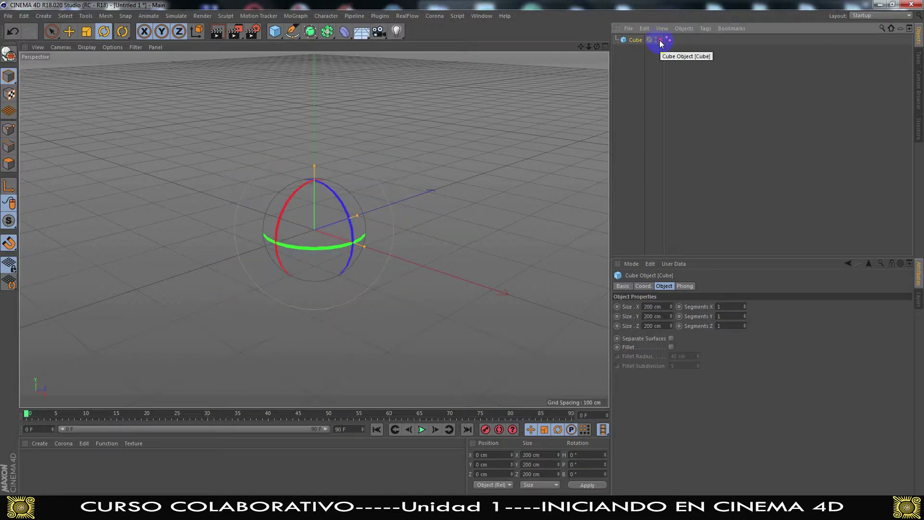
left_click(660, 40)
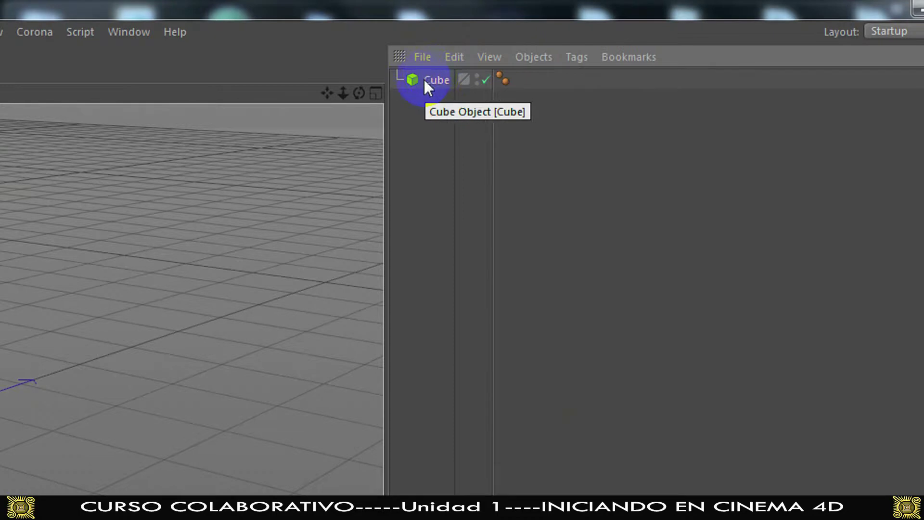
left_click(425, 81)
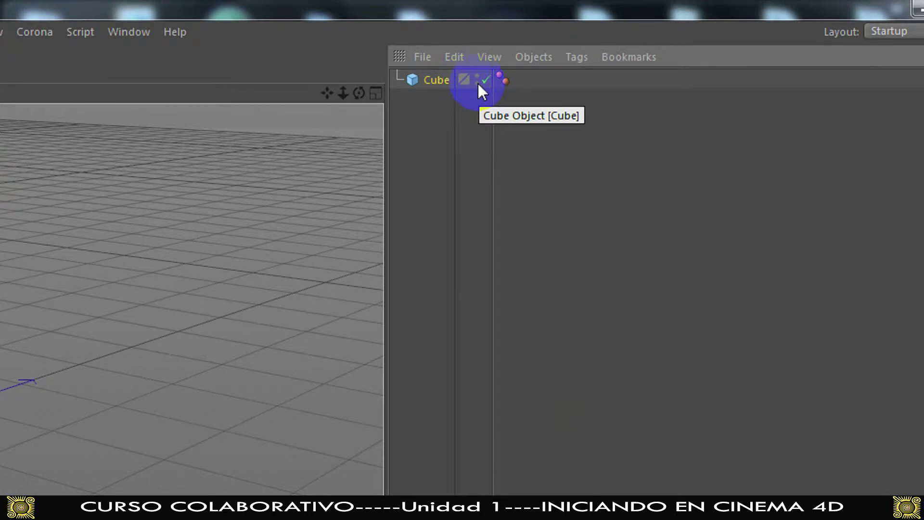
left_click(427, 99)
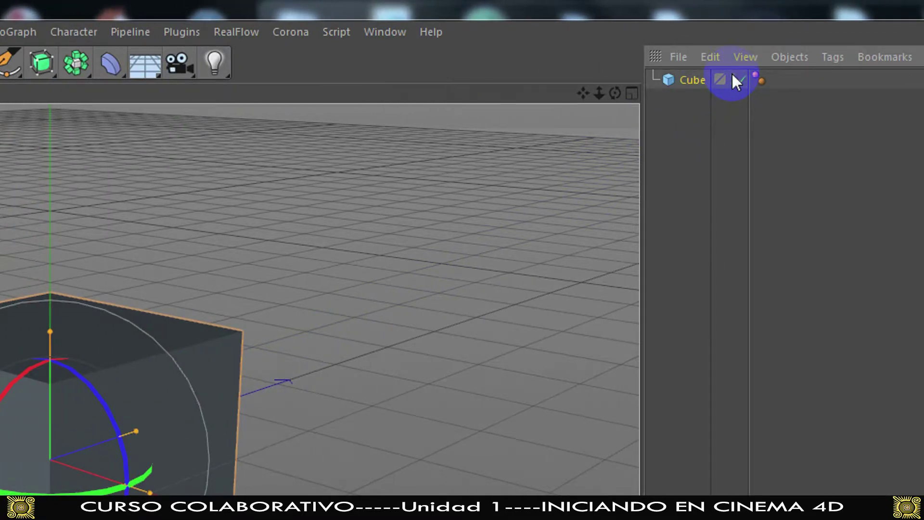
Step: Render to the Picture Viewer with the cube hidden only in the viewport, and render again with it hidden from rendering
left_click(732, 75)
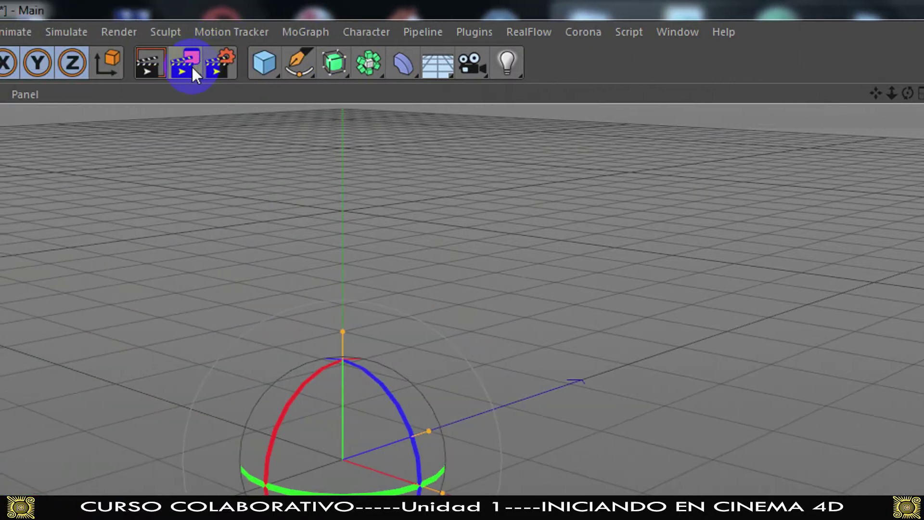
left_click(192, 67)
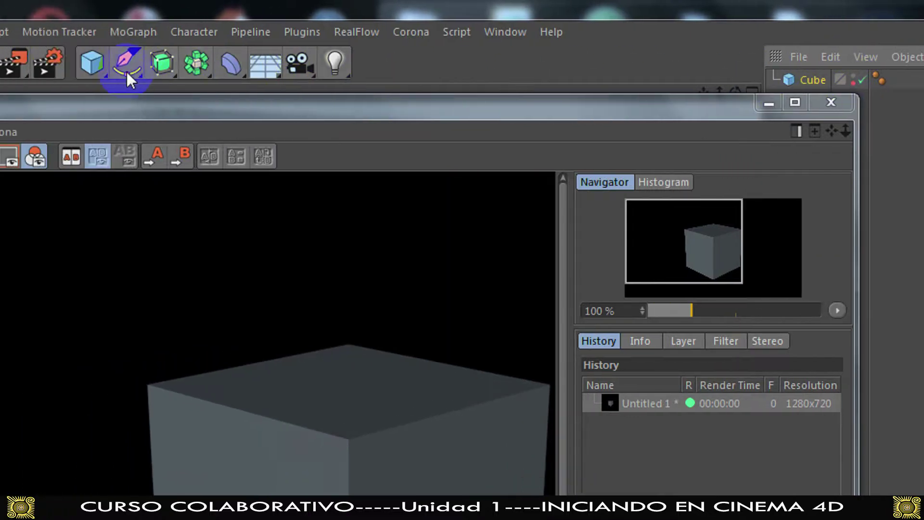
left_click(174, 62)
left_click(667, 269)
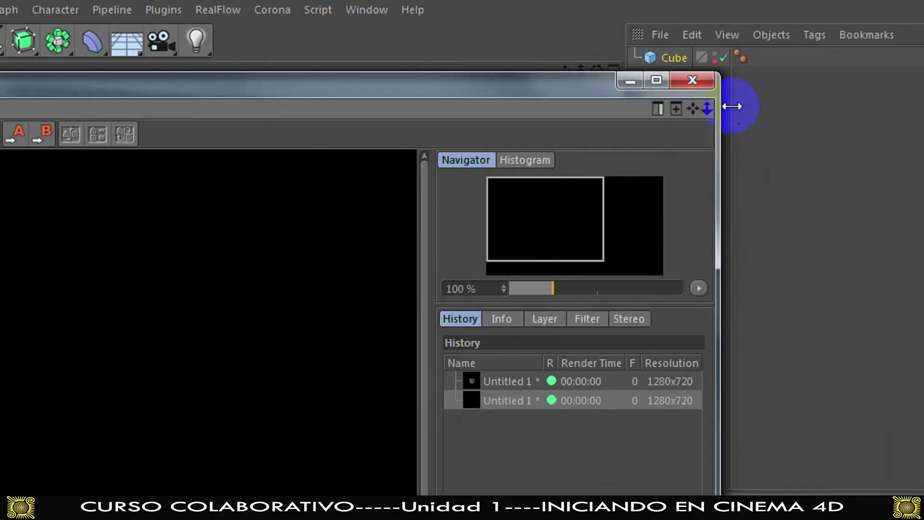
left_click(703, 81)
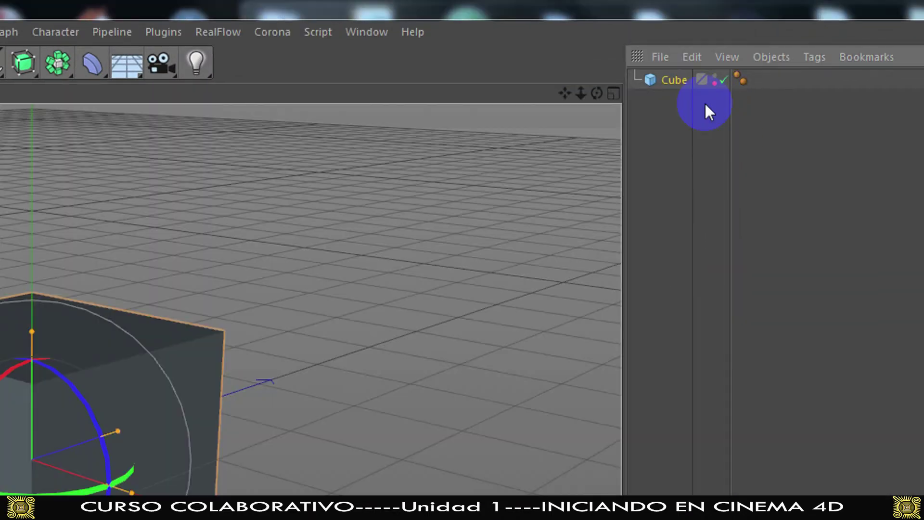
Step: Cycle the cube's viewport visibility states and restore its default viewport and render visibility
left_click(715, 78)
left_click(715, 76)
left_click(715, 77)
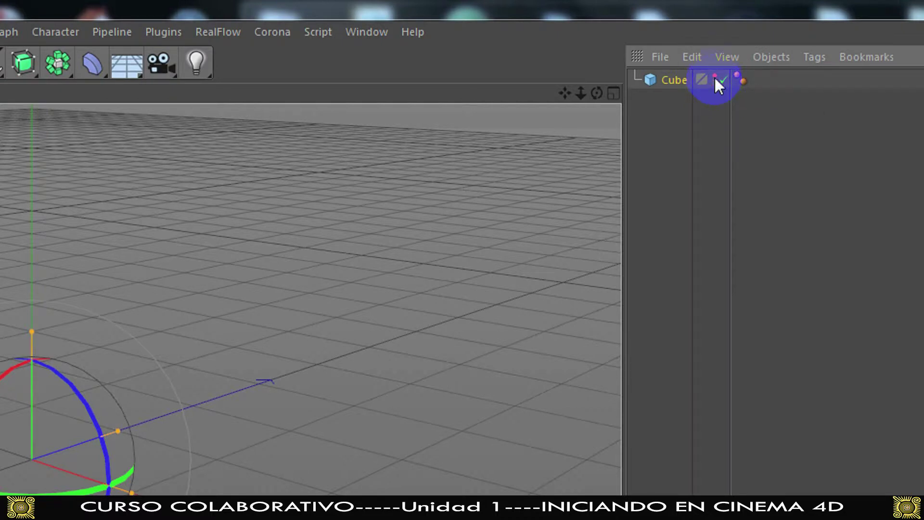
left_click(715, 77)
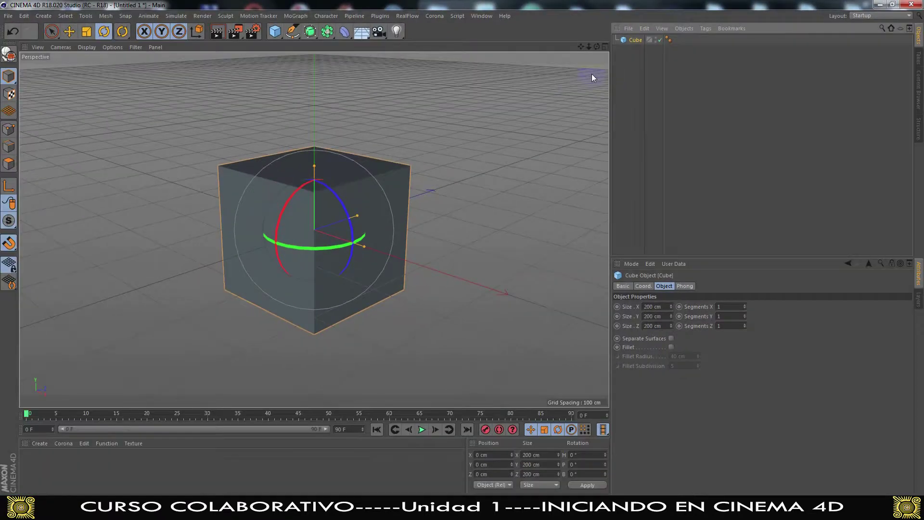
left_click(613, 75)
Step: Add four more cubes to the scene
left_click(275, 31)
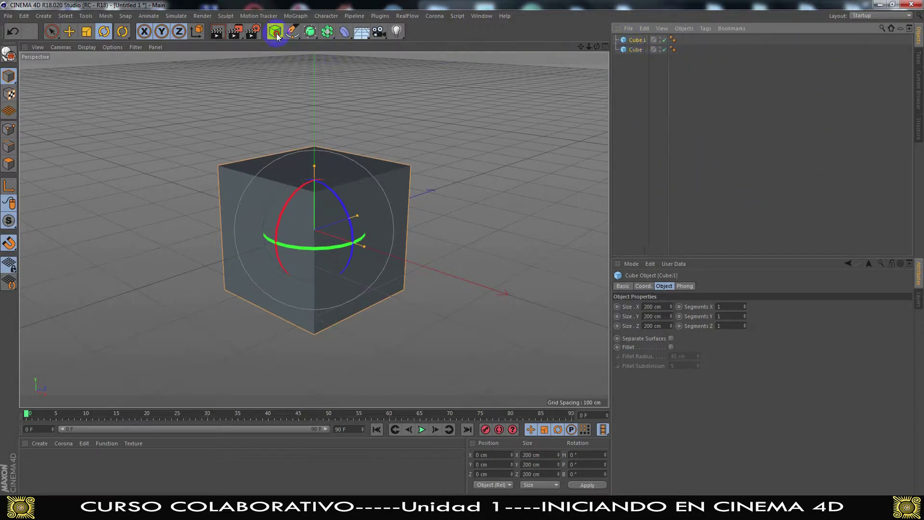
left_click(275, 32)
left_click(275, 31)
left_click(274, 31)
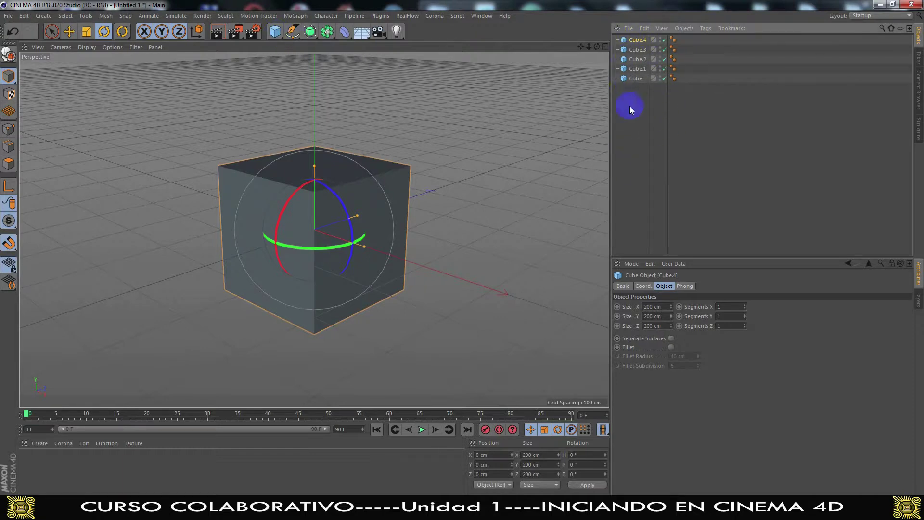
Step: Move the four added cubes together about 469 cm along the Z axis and delete them
left_click_drag(700, 35, 628, 73)
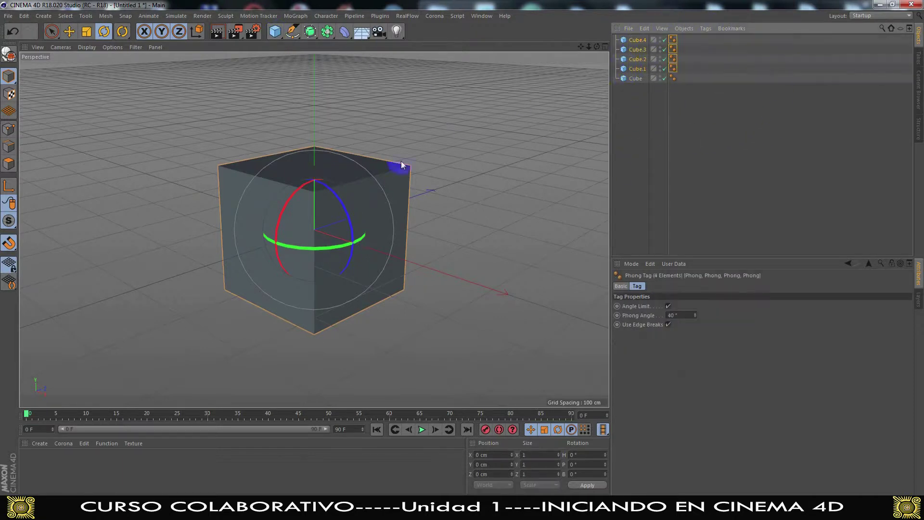
left_click(68, 32)
left_click_drag(360, 219, 511, 154)
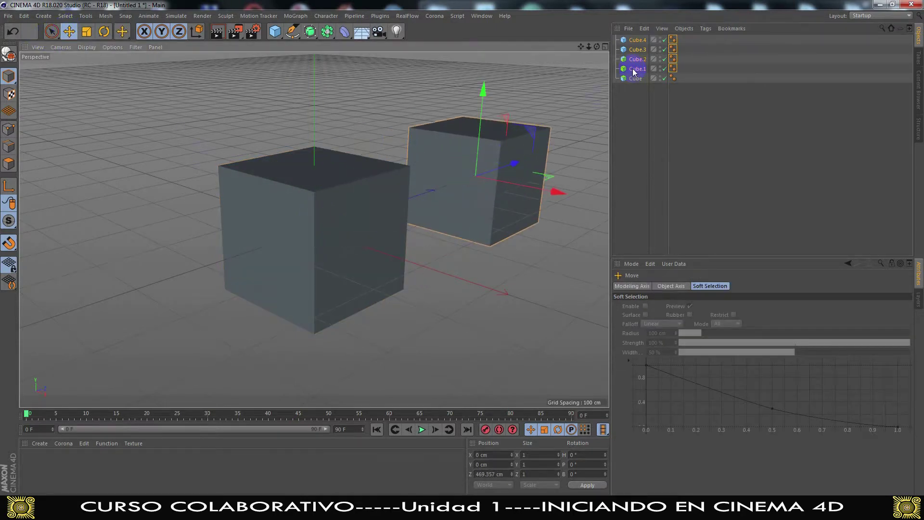
key("Delete")
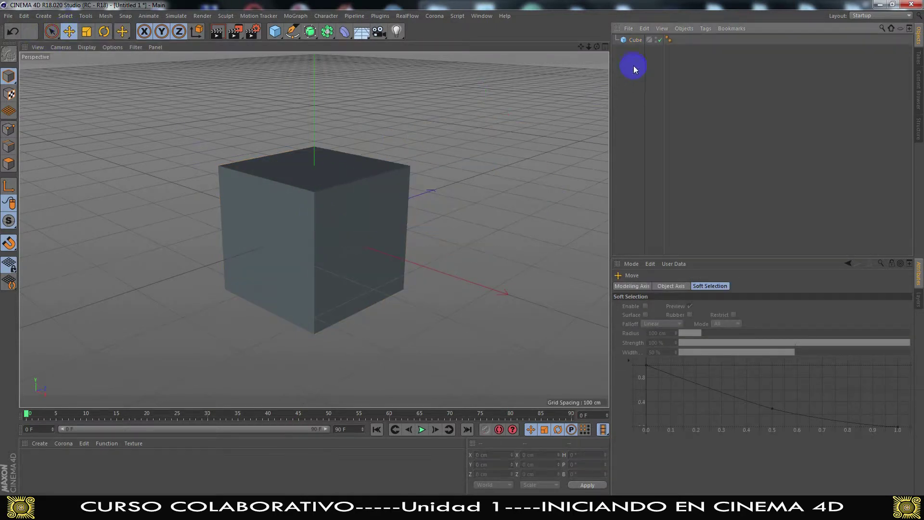
Step: Rename the remaining cube to cubo and enlarge the area showing its attributes
double_click(636, 40)
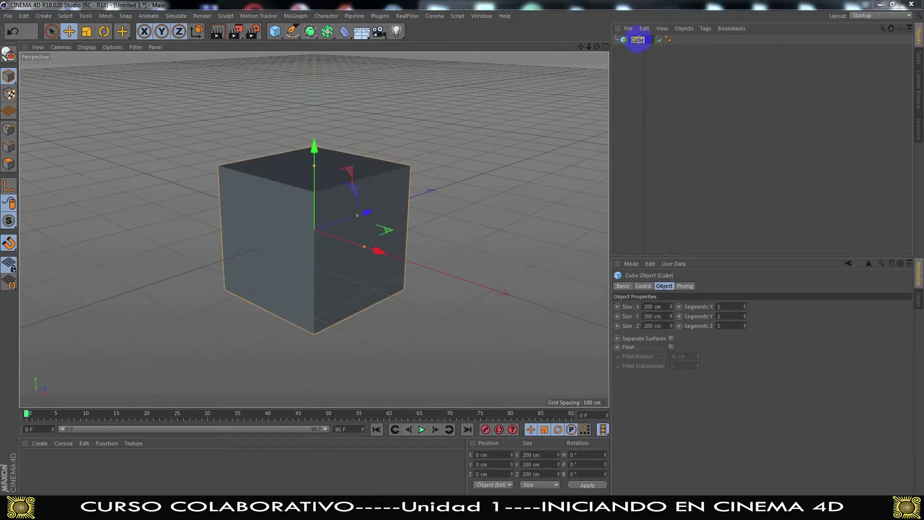
type("cubo")
key("Return")
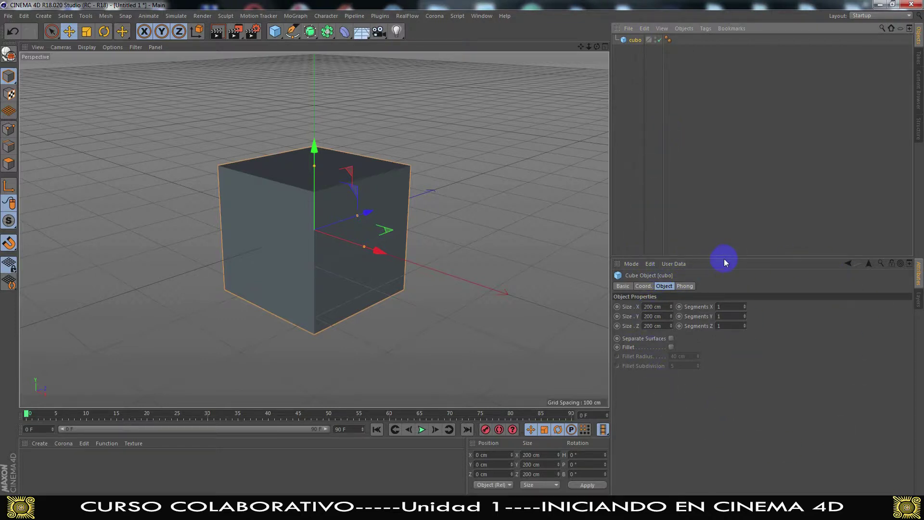
left_click_drag(723, 258, 750, 237)
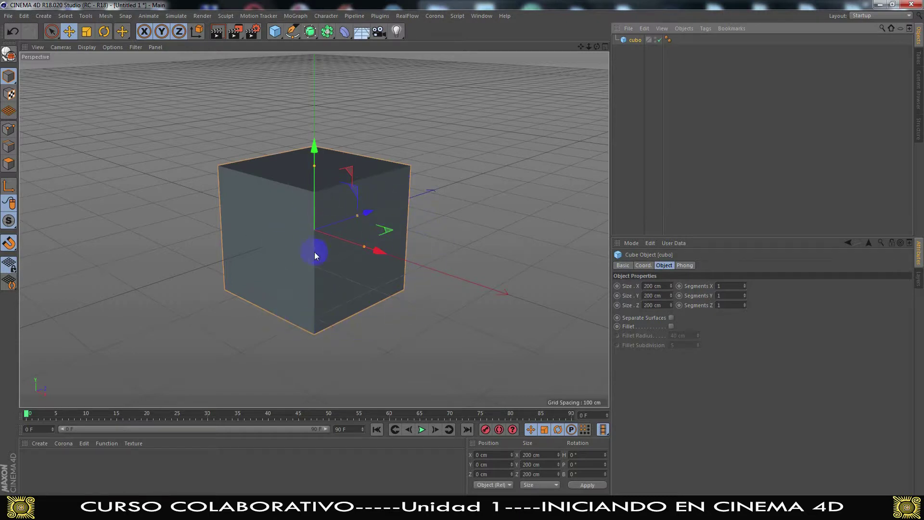
Step: Set the viewport display to Gouraud Shading (Lines) and give the cube 2 segments in X, Y and Z
left_click(87, 47)
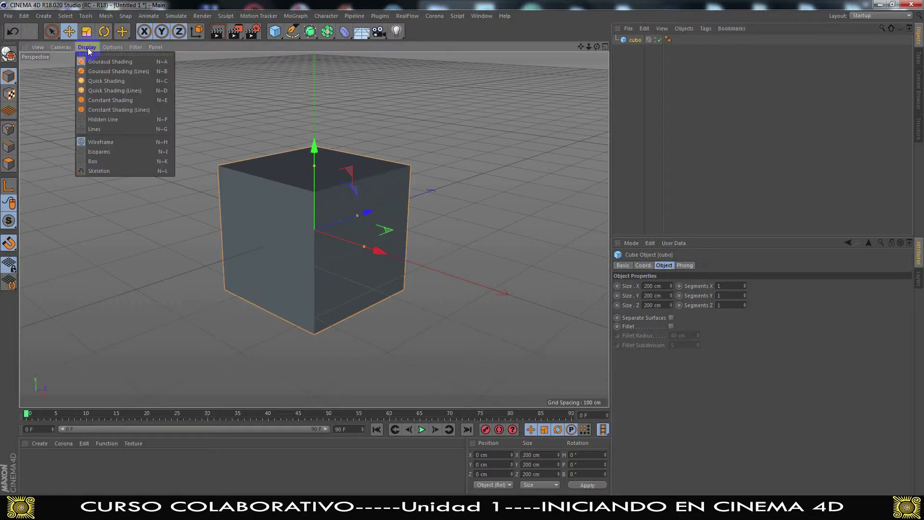
left_click(97, 72)
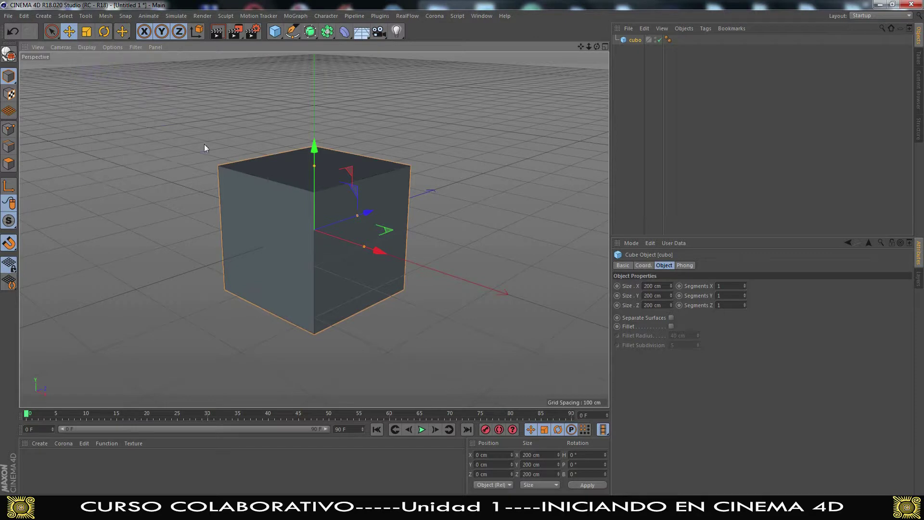
scroll(336, 274, "up", 3)
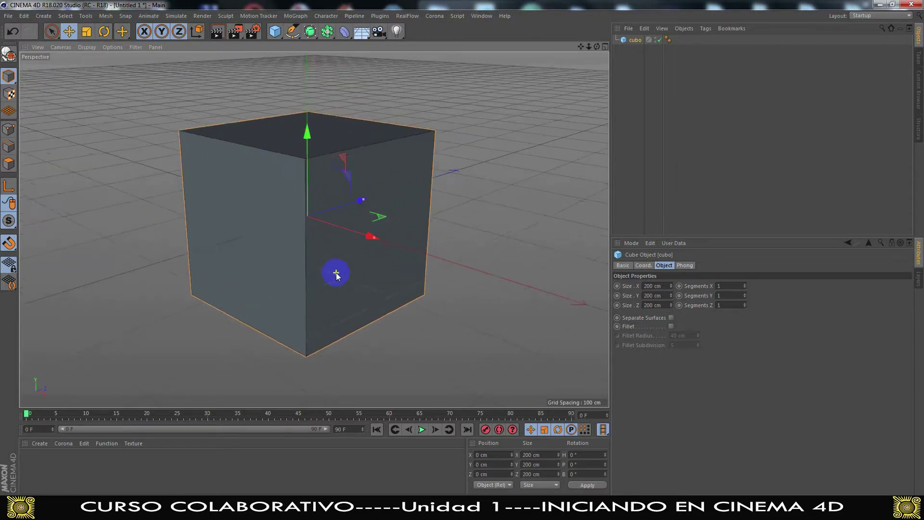
double_click(744, 285)
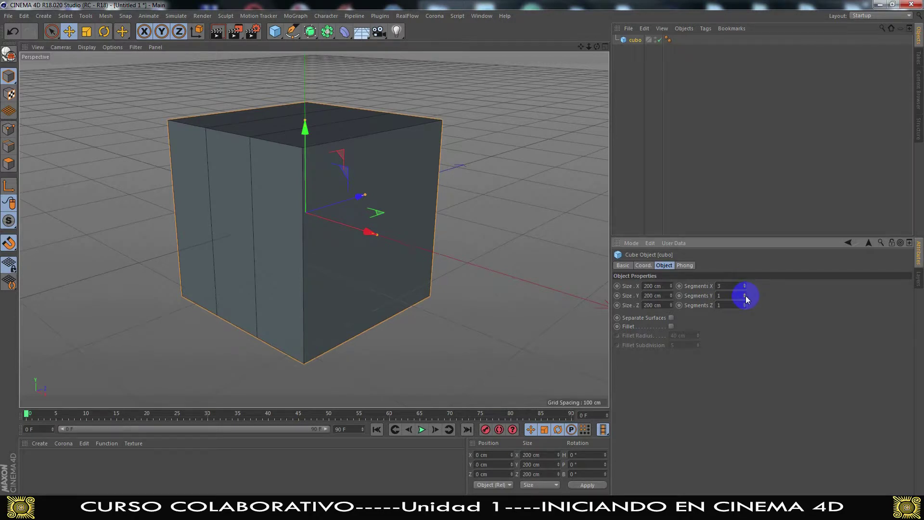
left_click(745, 288)
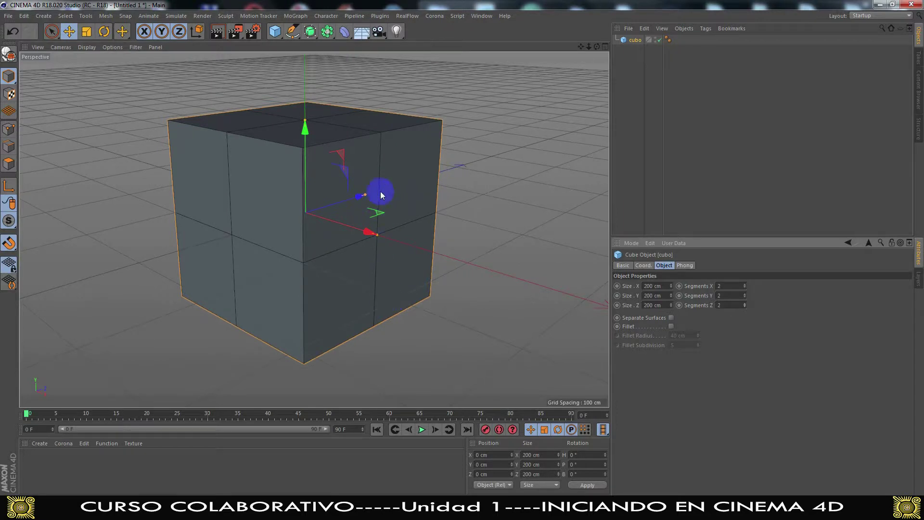
Step: Fillet the cube with a 4 cm radius and 3 subdivisions, and render it to the Picture Viewer
left_click_drag(594, 47, 395, 119)
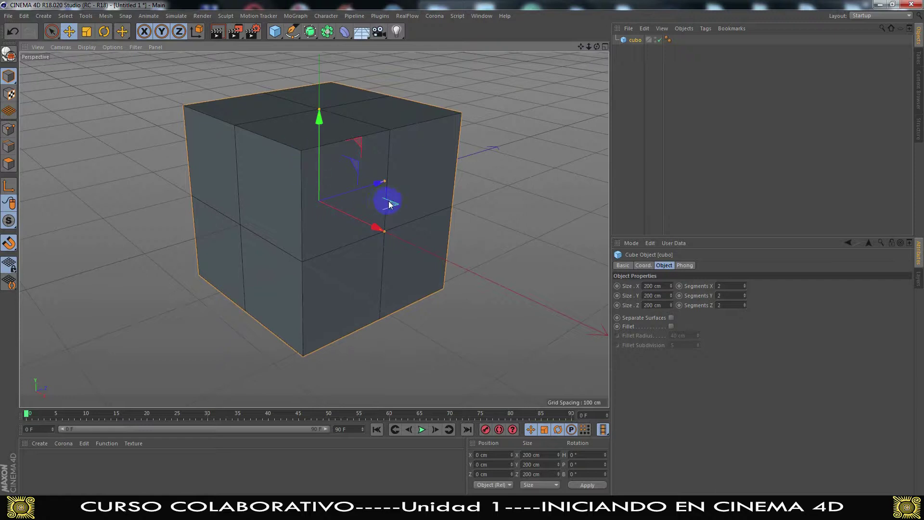
left_click(671, 327)
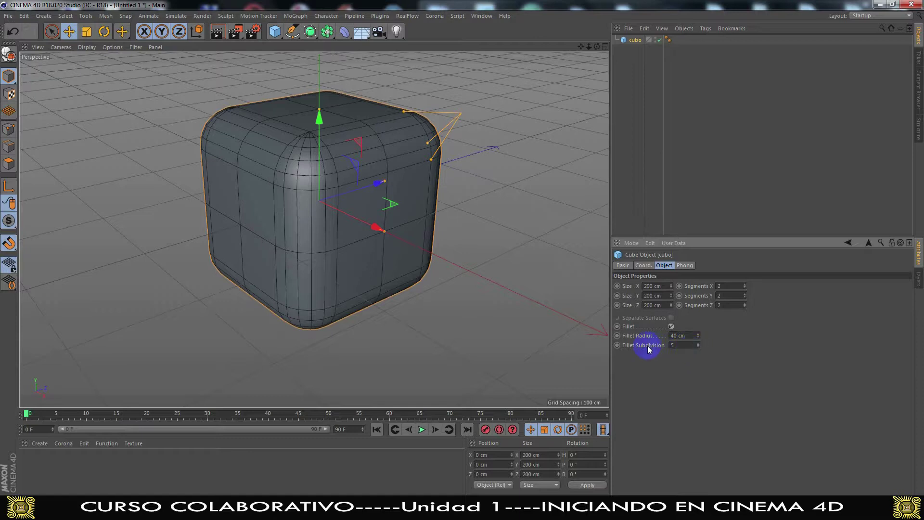
left_click(698, 347)
left_click(697, 347)
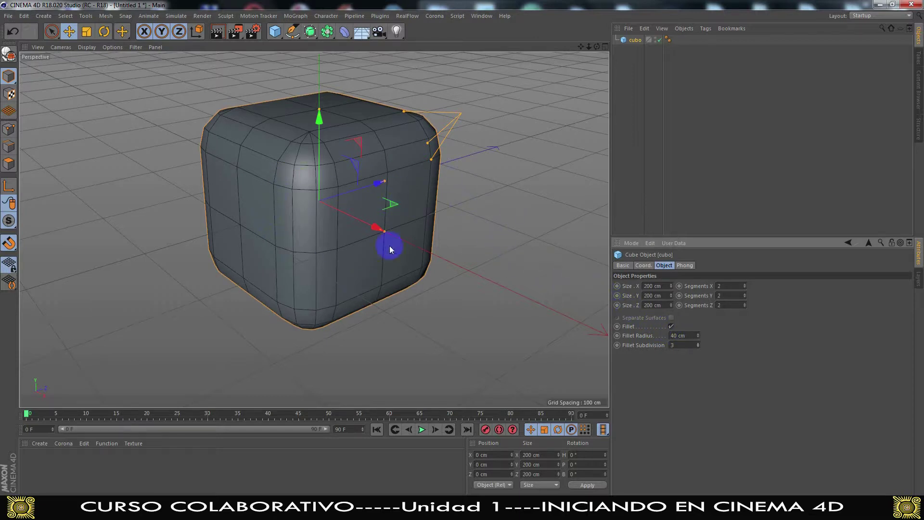
left_click_drag(696, 336, 699, 336)
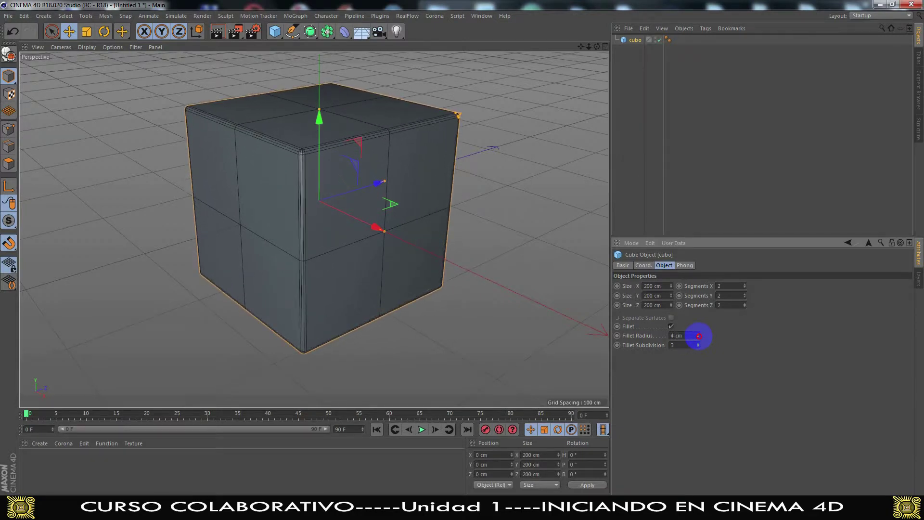
left_click(230, 33)
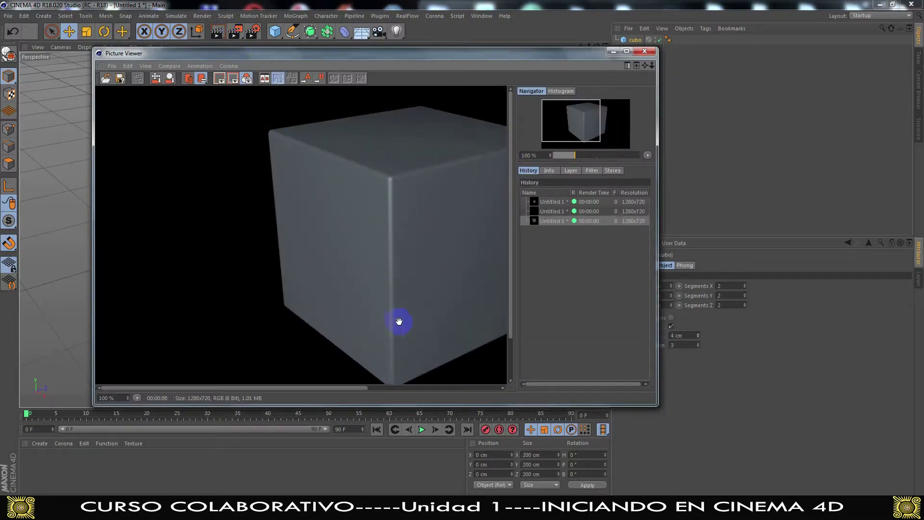
Step: Close the render window, add a second cube and move it along X to about 222 cm, beside the filleted cube
left_click(644, 51)
left_click(274, 33)
left_click_drag(380, 229, 564, 333)
scroll(409, 218, "down", 5)
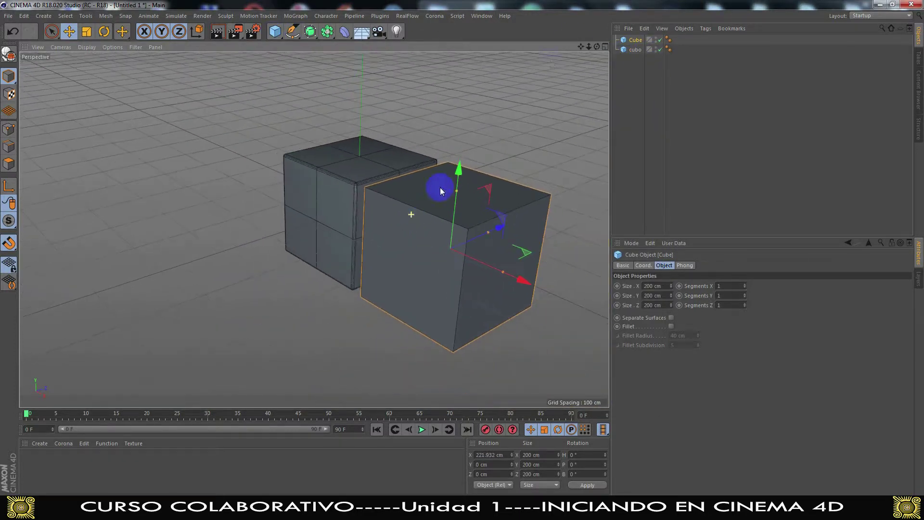
left_click_drag(445, 282, 481, 176, "alt")
scroll(483, 180, "up", 5)
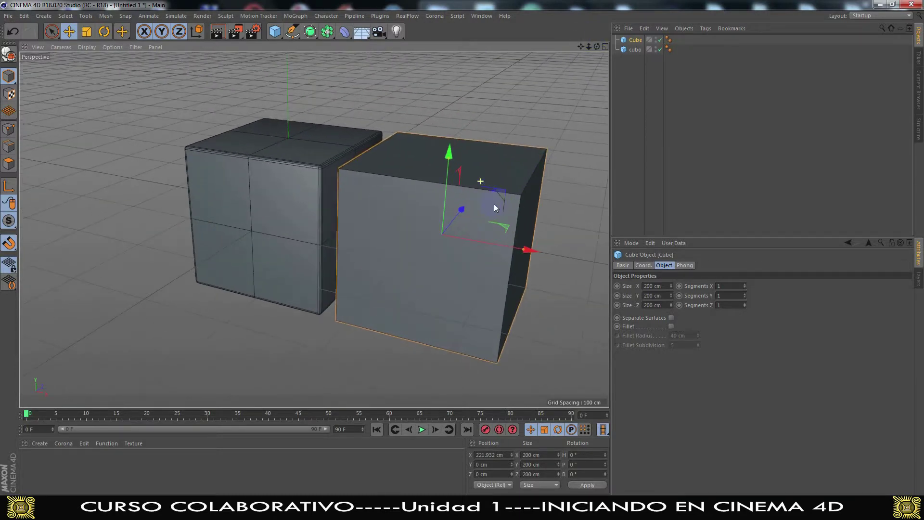
Step: Render both cubes to the Picture Viewer and compare the filleted edges with the plain ones
left_click(235, 31)
left_click(289, 134)
left_click(426, 173)
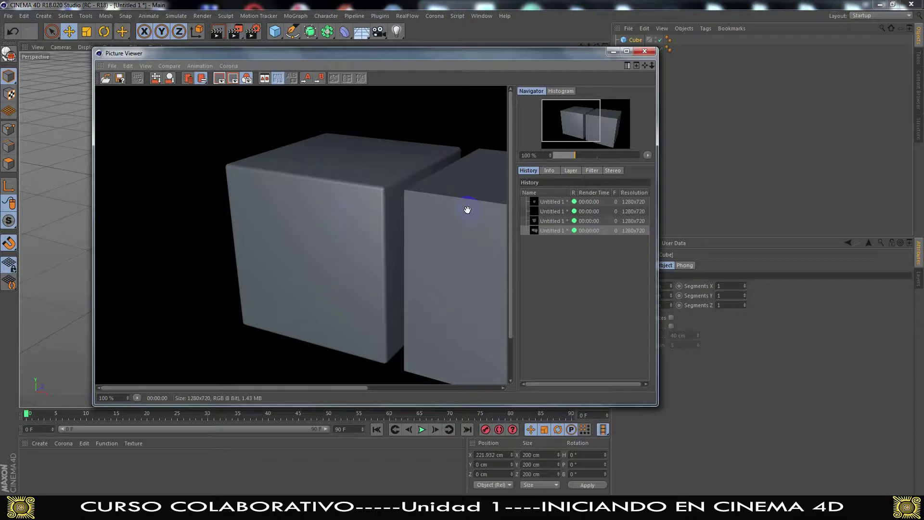
scroll(346, 241, "down", 3)
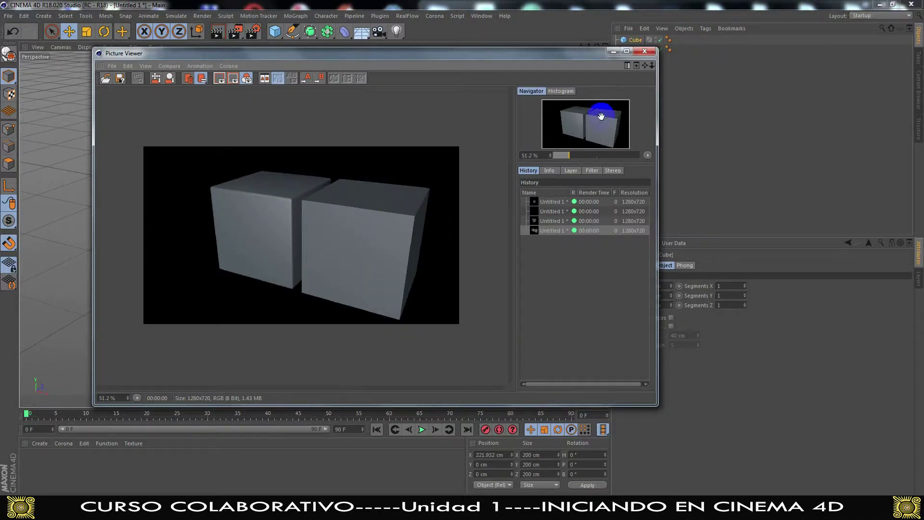
left_click(645, 51)
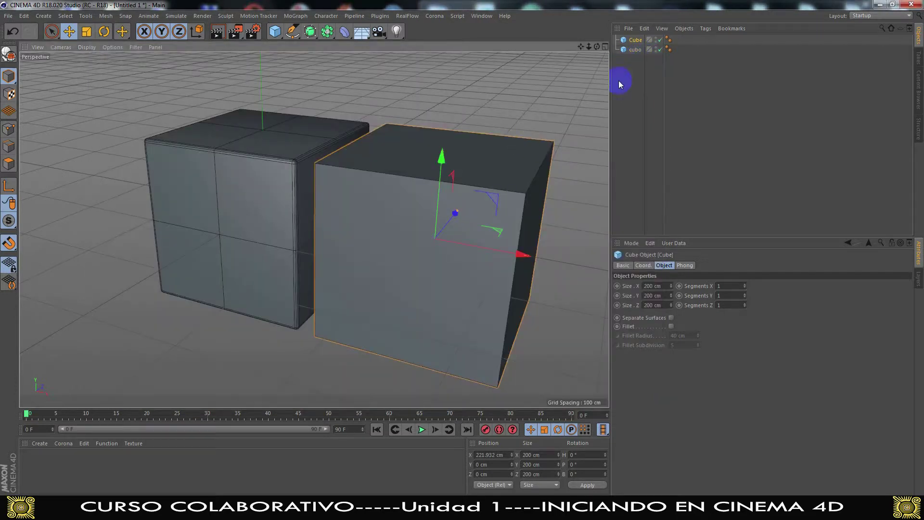
Step: Delete the filleted cube cubo and resize the remaining cube to about 185 cm in X and 91 cm in Y
left_click(630, 50)
key("Delete")
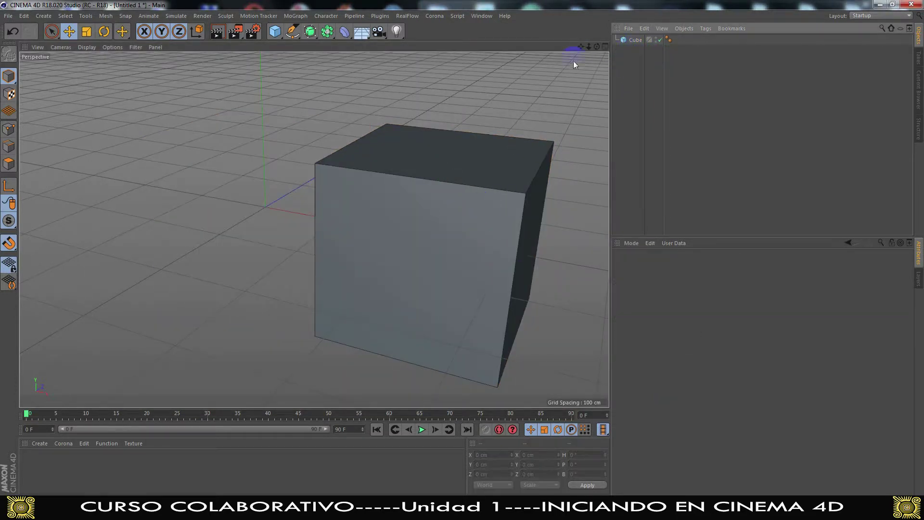
left_click_drag(582, 46, 578, 46)
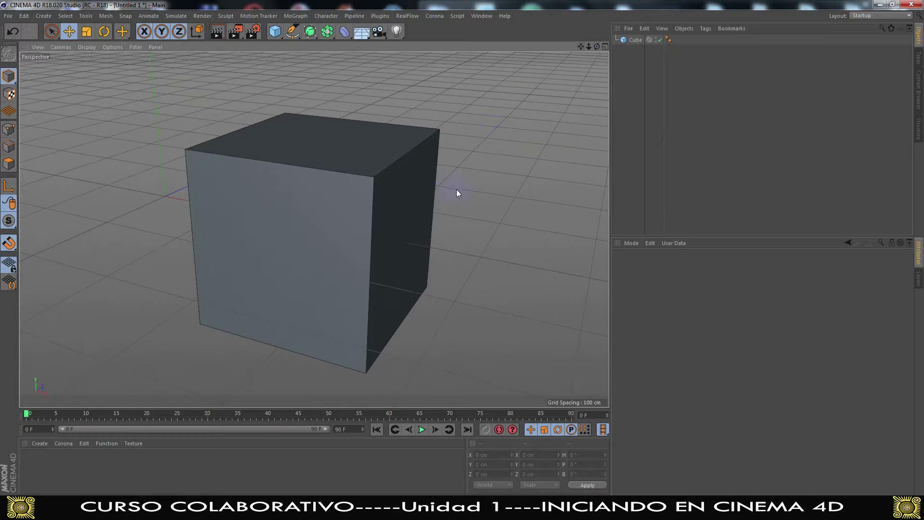
scroll(400, 209, "up", 2)
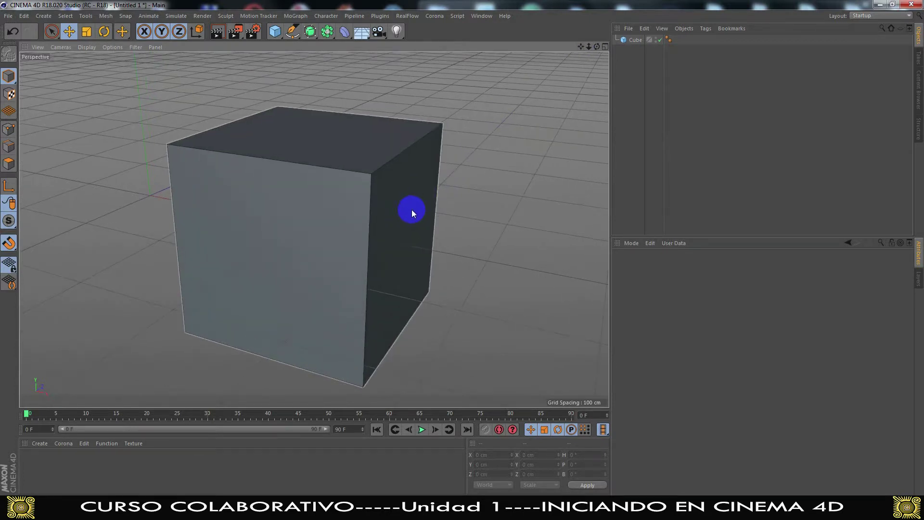
left_click(631, 39)
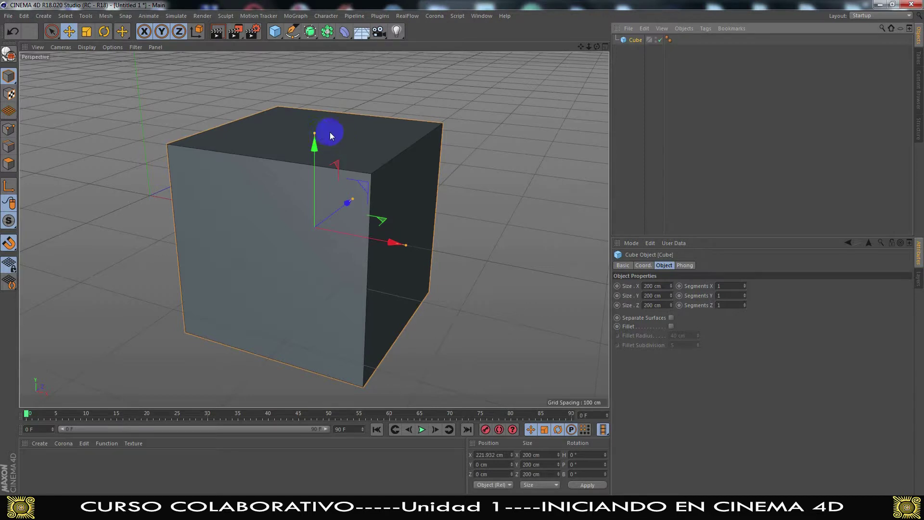
left_click_drag(317, 132, 325, 186)
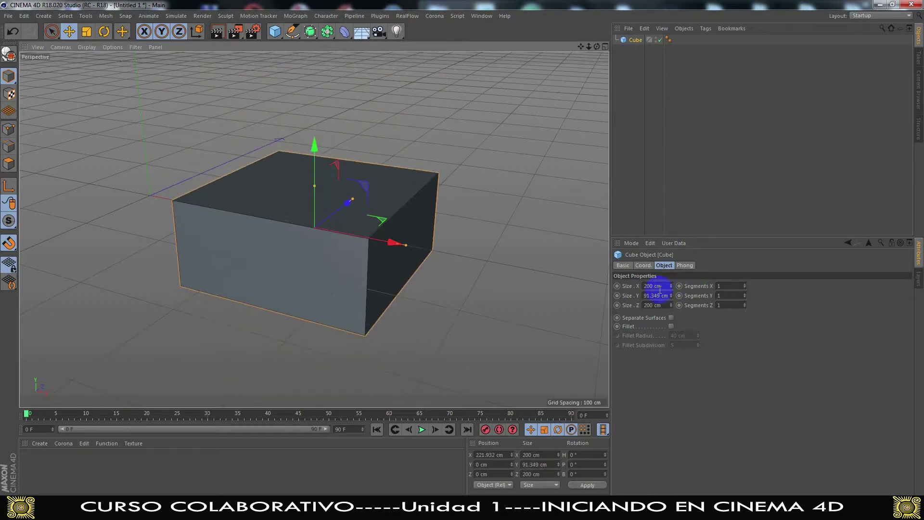
mouse_move(406, 245)
left_mouse_down()
mouse_move(524, 284)
mouse_move(397, 249)
left_mouse_up()
Step: Add a cylinder and reshape it with its handles to a radius of about 110 cm and a height of about 33 cm
left_click(274, 32)
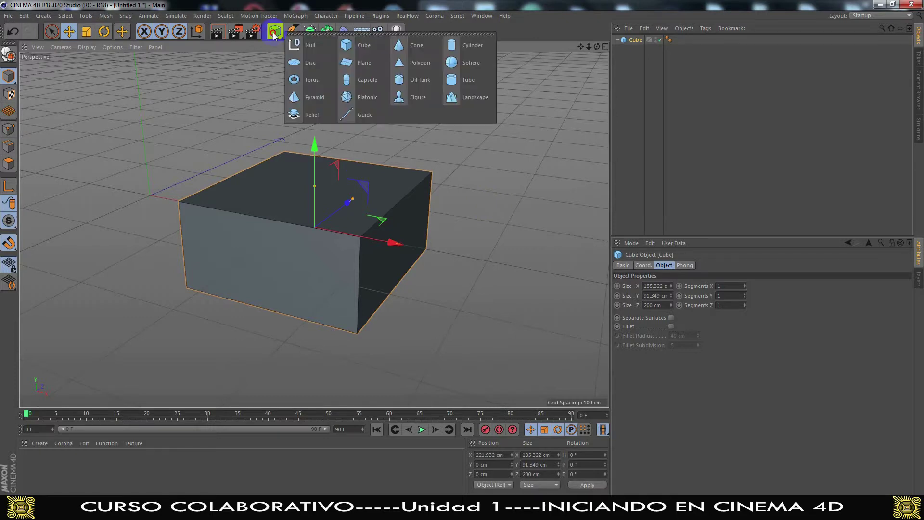
left_click(460, 53)
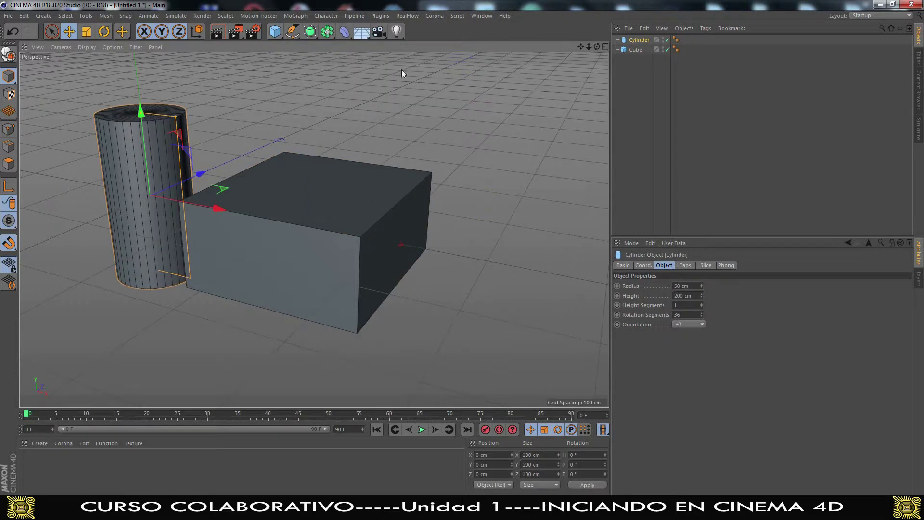
left_click_drag(172, 106, 226, 145)
left_click_drag(144, 113, 202, 175)
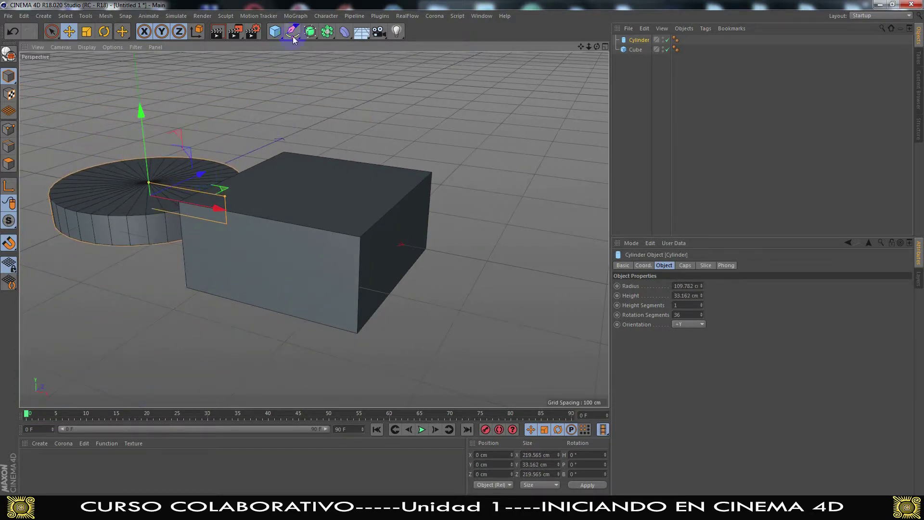
Step: Add a disc and move it along X to about 486 cm, past the cube
left_click_drag(280, 35, 309, 62)
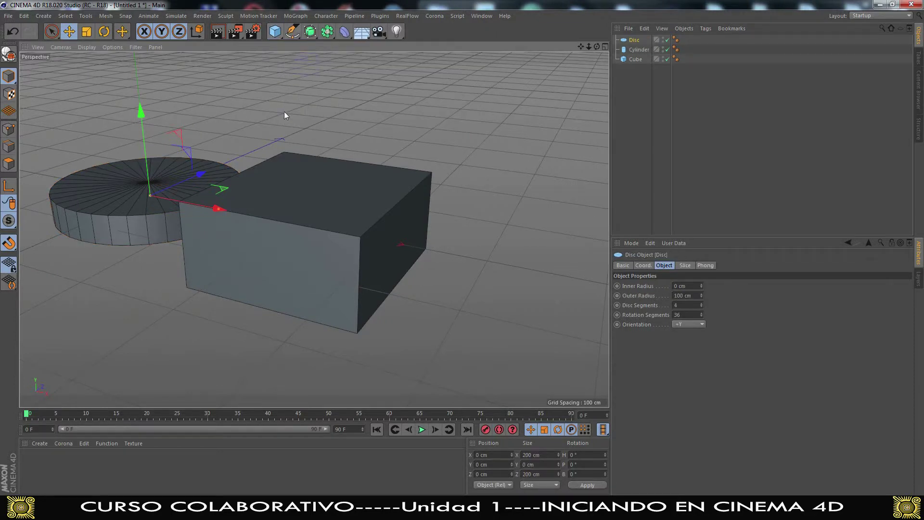
scroll(284, 116, "down", 3)
left_click_drag(253, 202, 552, 213)
left_click_drag(596, 46, 584, 44)
middle_click_drag(505, 245, 428, 254, "alt")
scroll(458, 258, "up", 4)
scroll(458, 258, "up", 2)
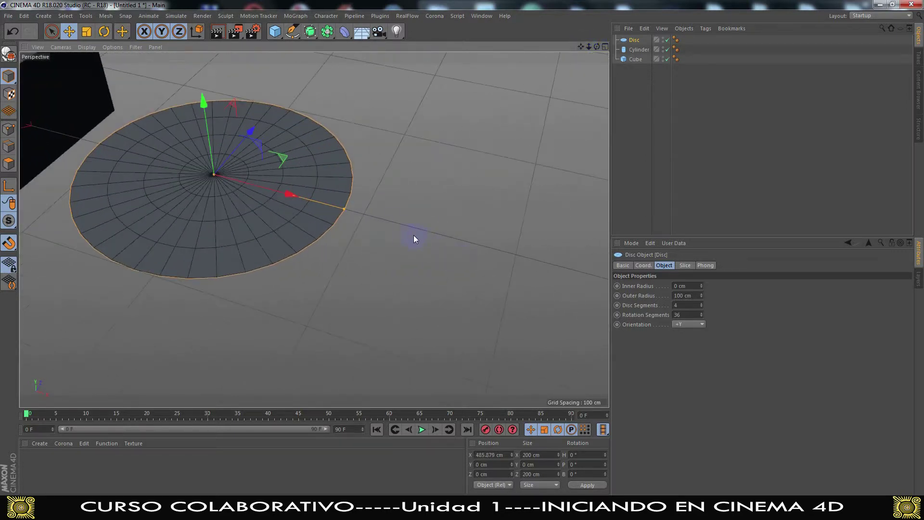
left_click_drag(596, 46, 601, 7)
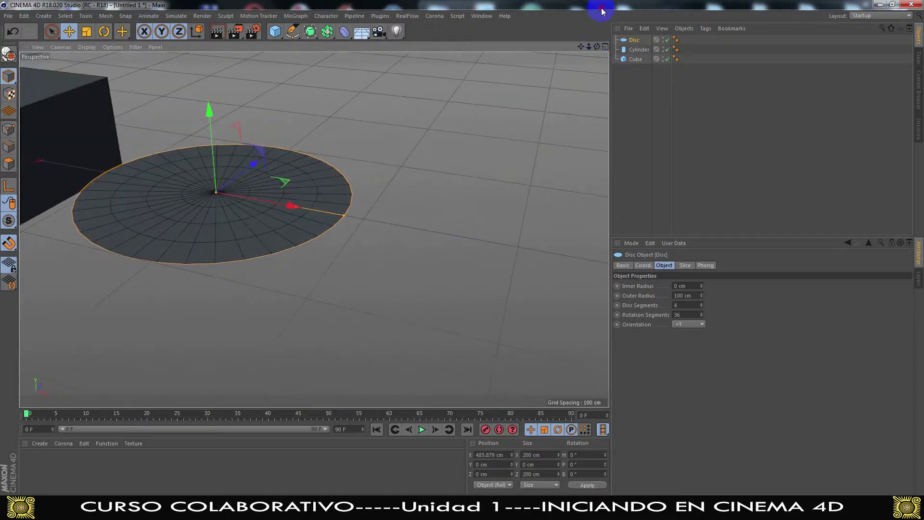
left_click_drag(596, 47, 597, 67)
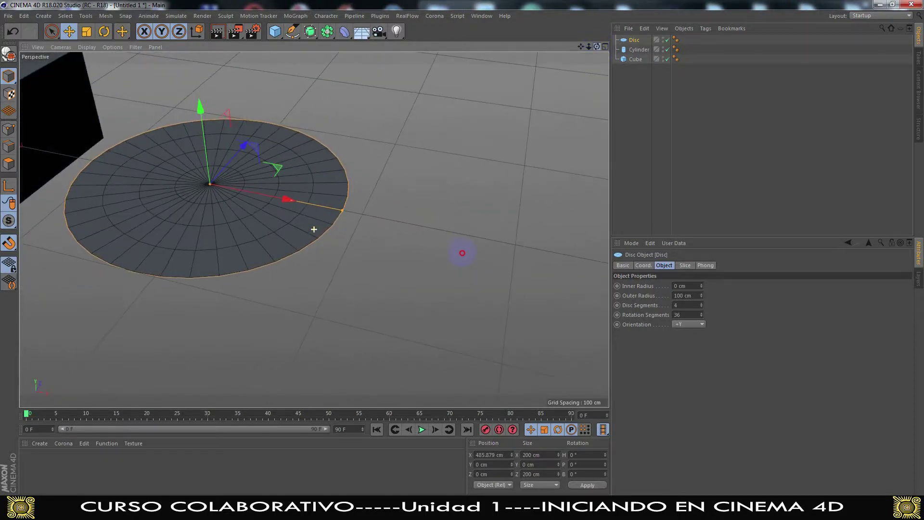
Step: Enlarge the disc's outer radius to about 112 cm with its handle
scroll(202, 255, "up", 3)
left_click_drag(223, 125, 212, 151)
left_click_drag(403, 189, 430, 206)
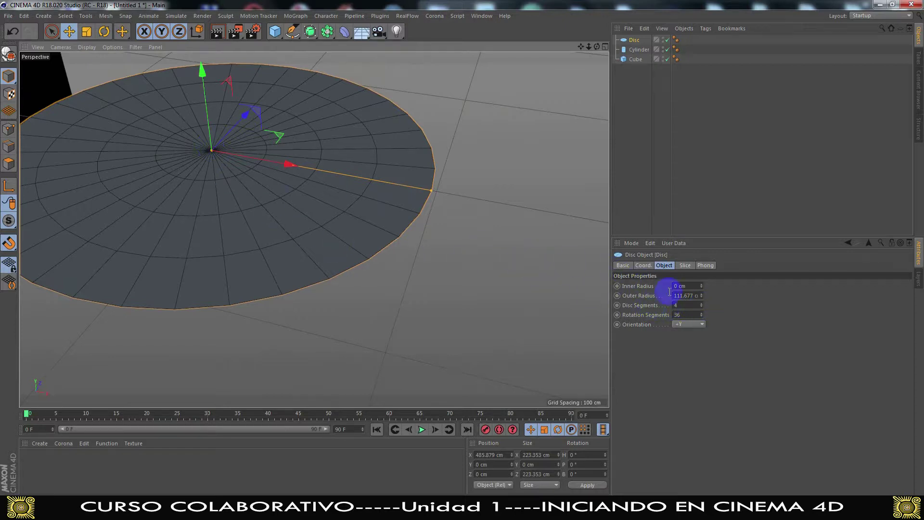
Step: Try different segment counts on the disc and settle on 2 disc segments and 8 rotation segments
left_click(701, 304)
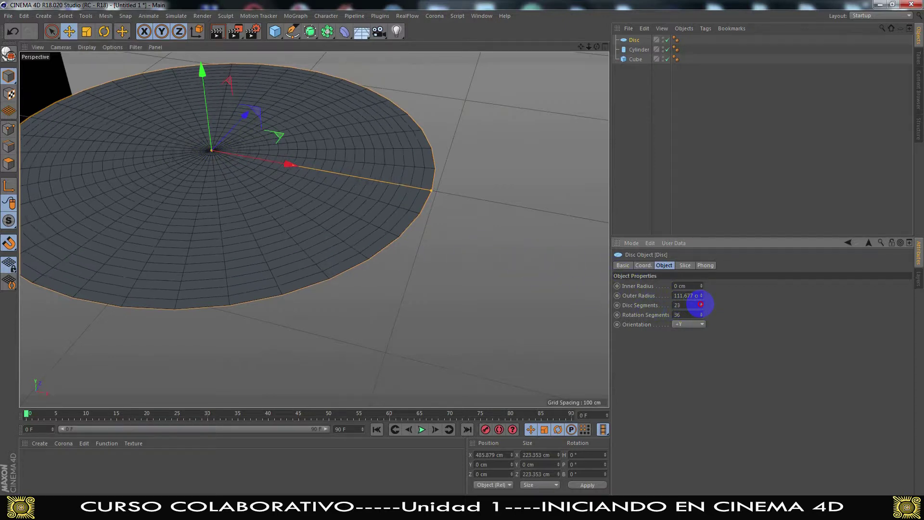
left_click(701, 306)
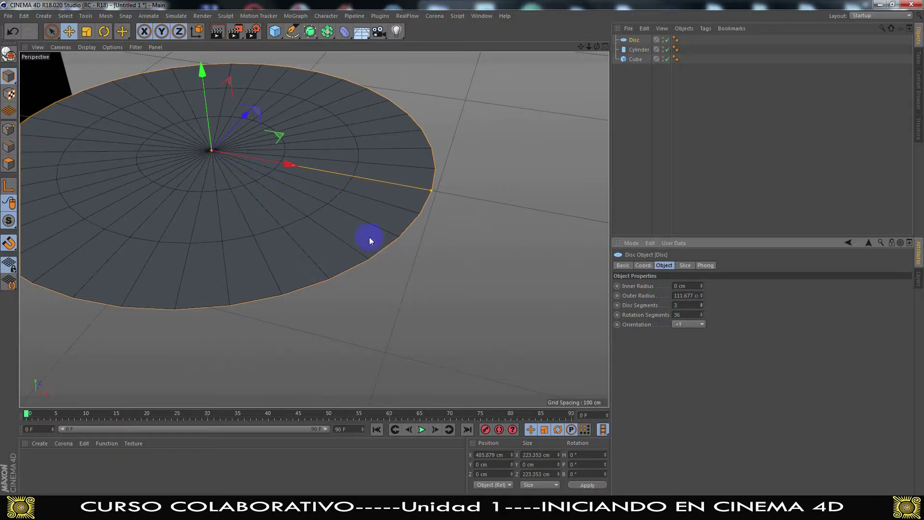
left_click_drag(701, 318, 701, 311)
left_click(701, 307)
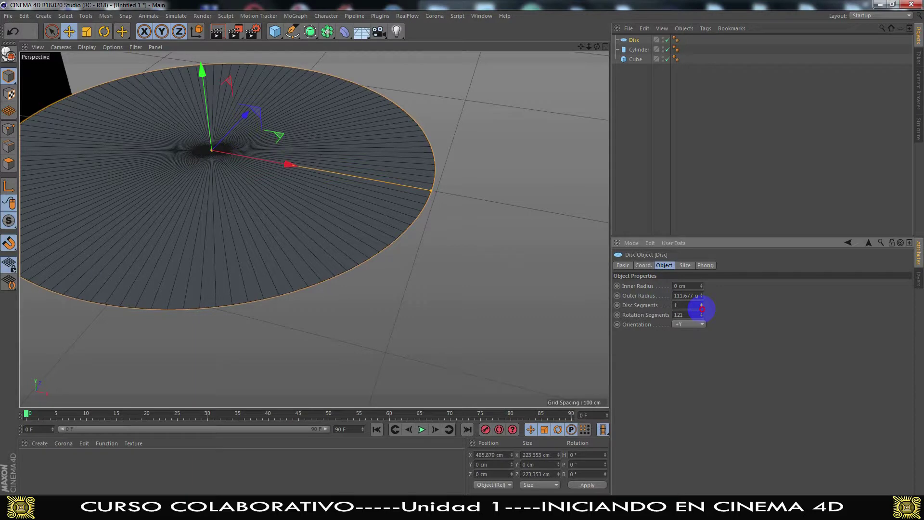
left_click(702, 308)
left_click_drag(701, 313, 701, 321)
scroll(431, 178, "down", 2)
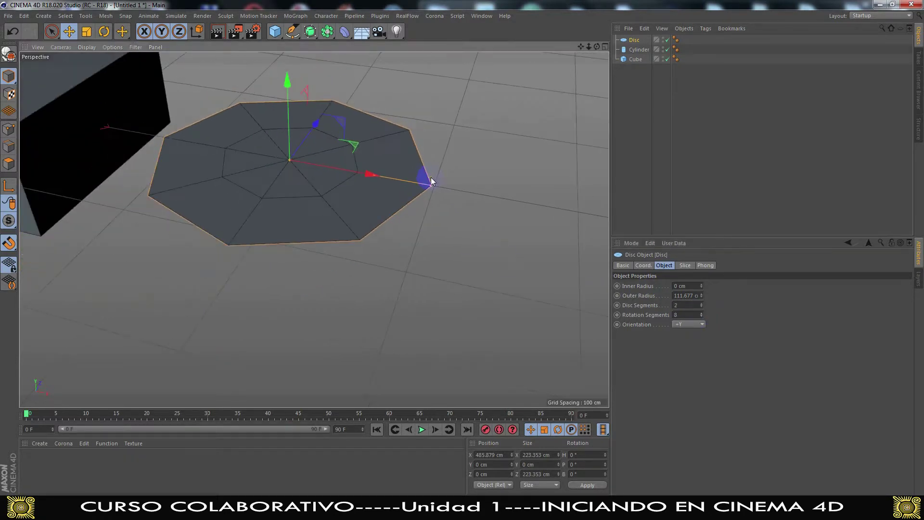
Step: Delete the disc and the cylinder, leaving only the cube in the scene
scroll(431, 181, "down", 3)
left_click_drag(462, 252, 491, 293)
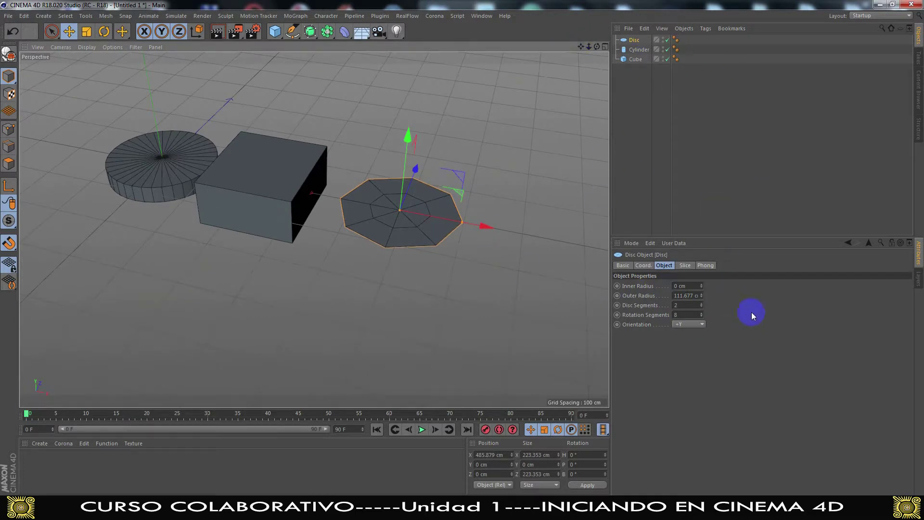
left_click(639, 40)
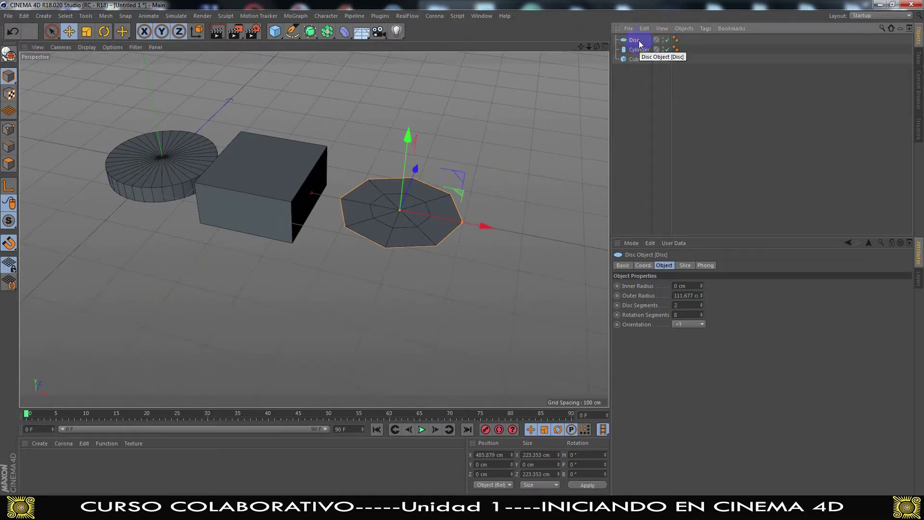
key("Delete")
left_click(638, 40)
key("Delete")
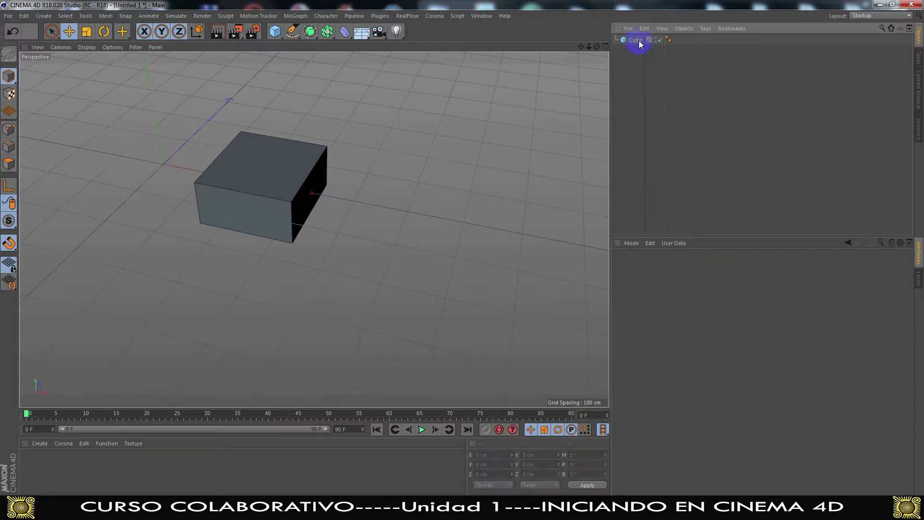
Step: Select the cube and make it editable, converting it to a polygon object
left_click(639, 41)
scroll(280, 190, "up", 5)
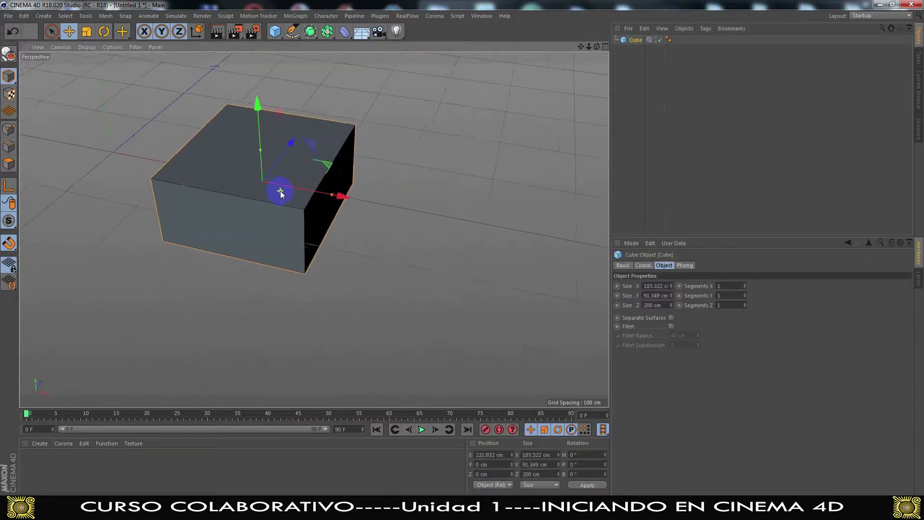
left_click_drag(581, 47, 452, 56)
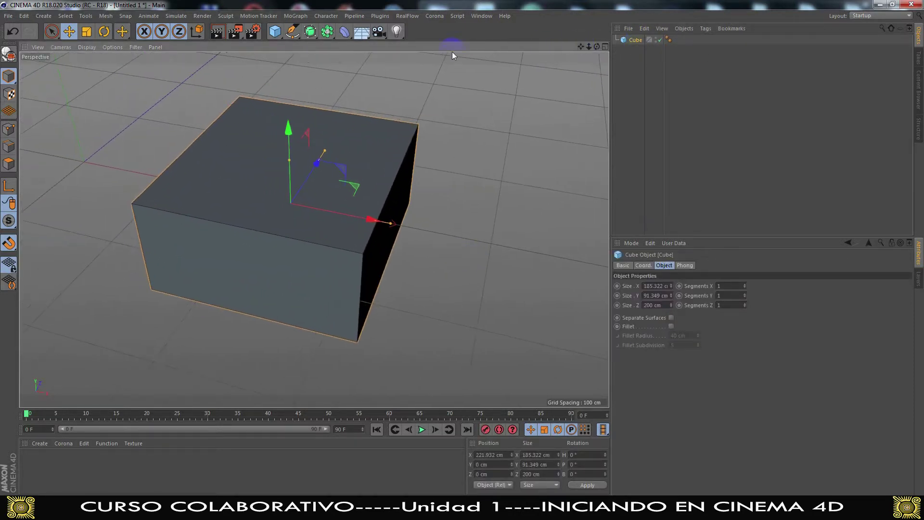
left_click(7, 53)
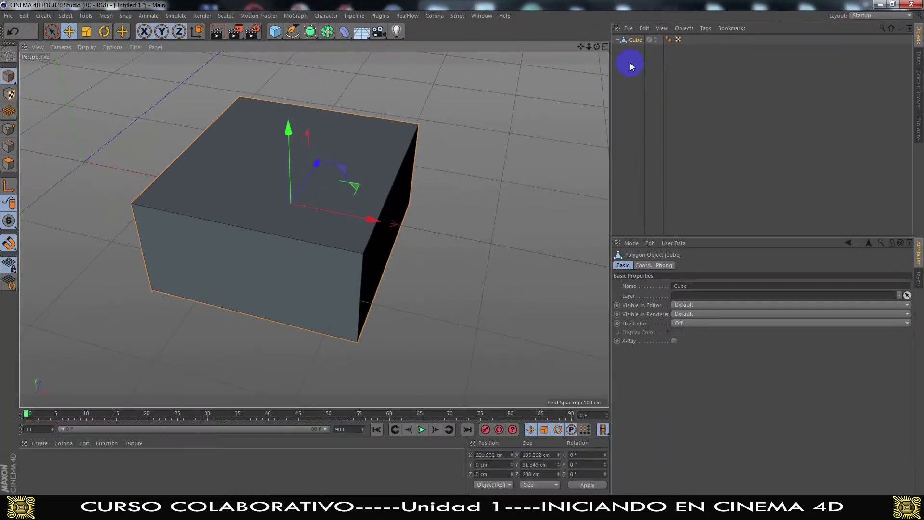
Step: Turn off snapping while the polygon cube is selected
left_click_drag(597, 47, 462, 252)
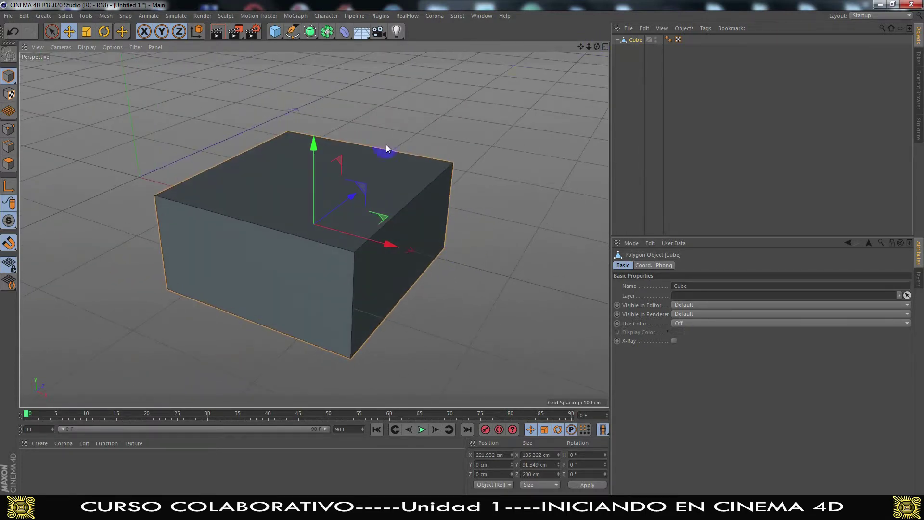
scroll(379, 292, "up", 4)
scroll(382, 292, "down", 4)
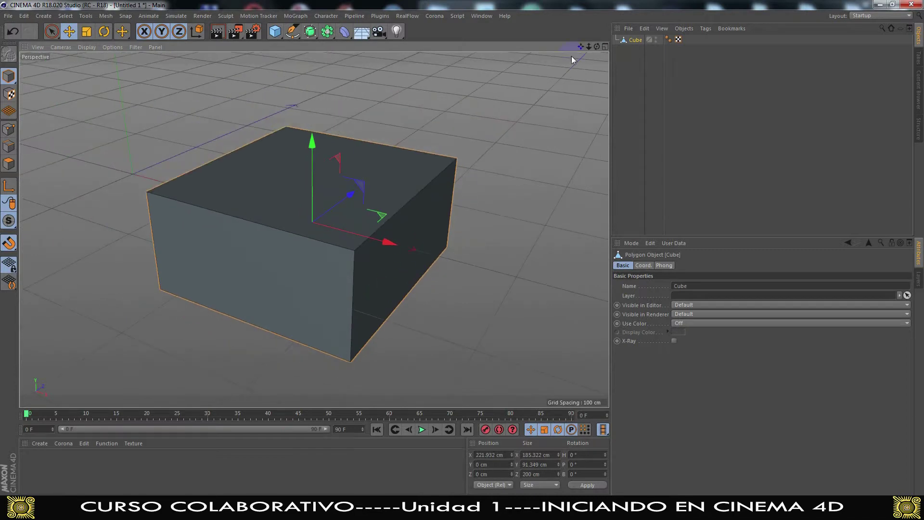
left_click_drag(577, 44, 313, 229)
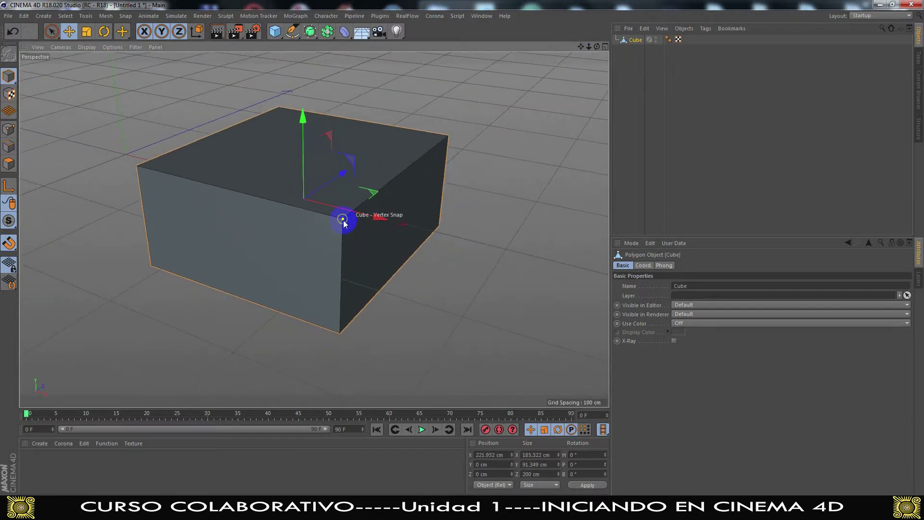
scroll(150, 156, "up", 2)
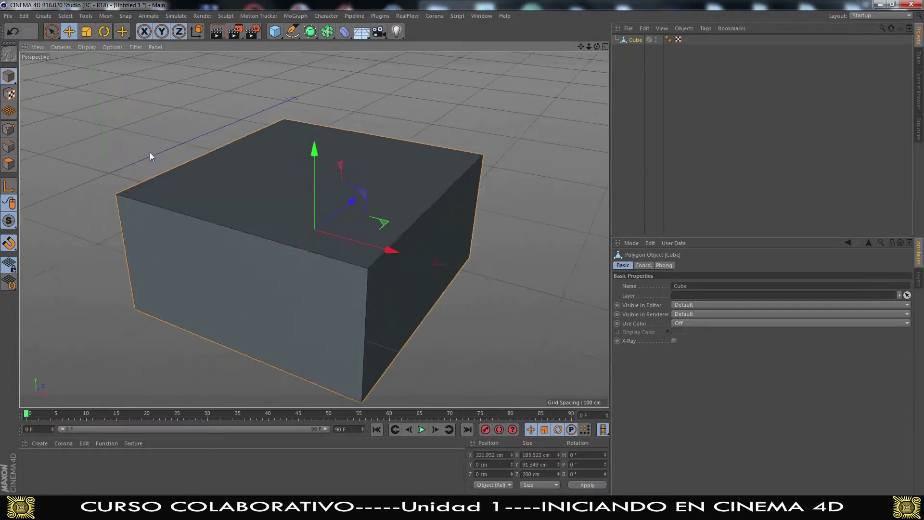
key("p")
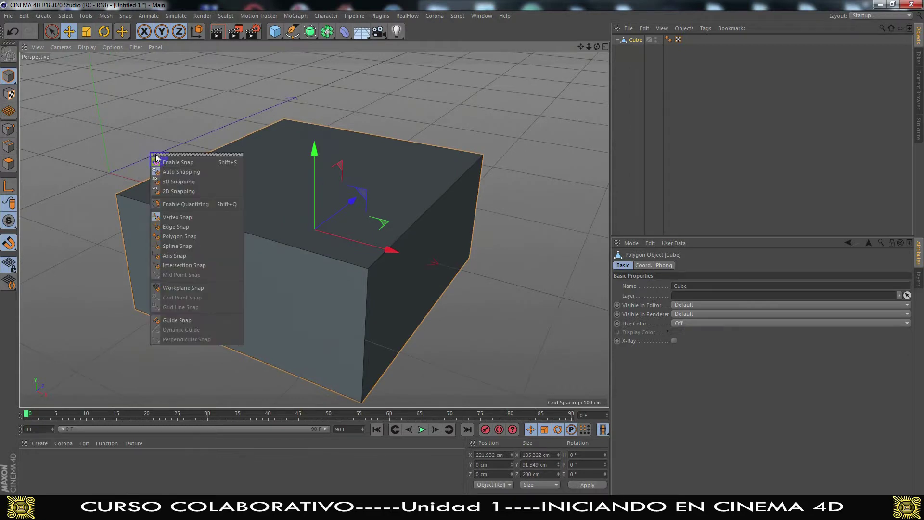
left_click(162, 162)
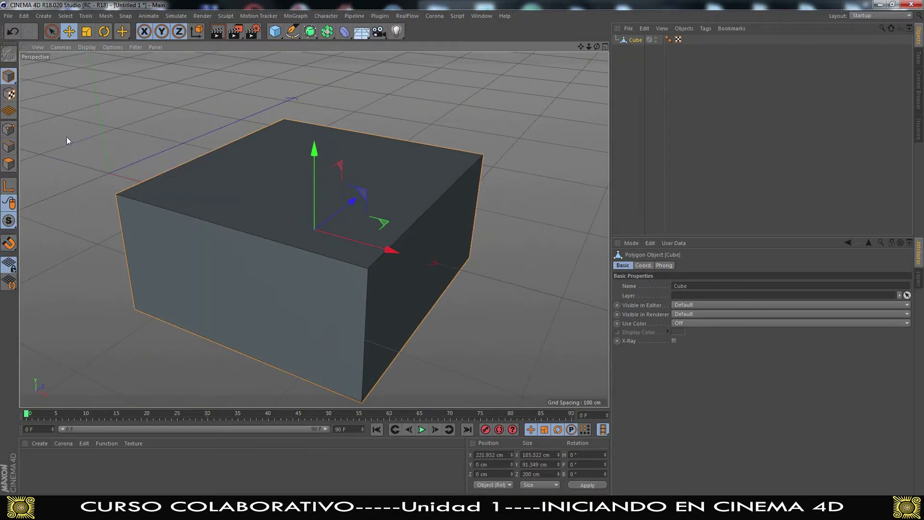
left_click_drag(582, 45, 575, 21)
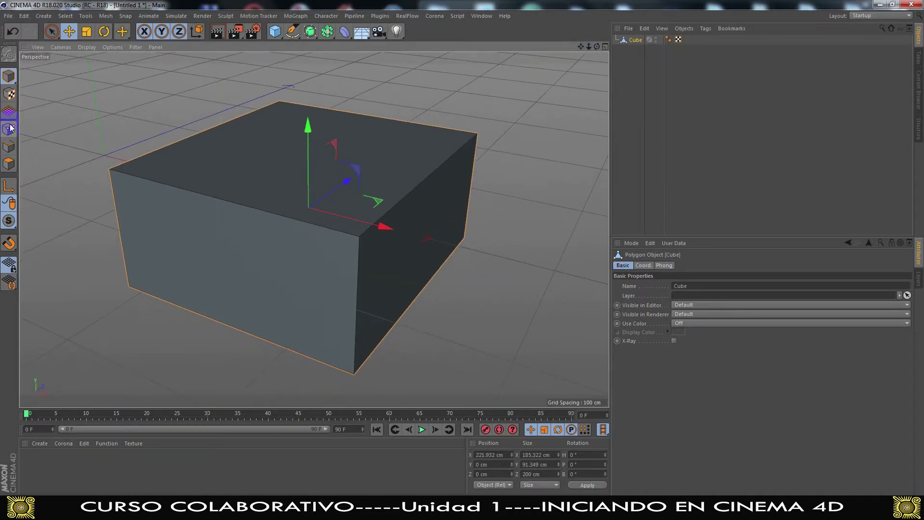
Step: Try moving the whole cube along its X axis in model mode and undo the move
left_click(9, 76)
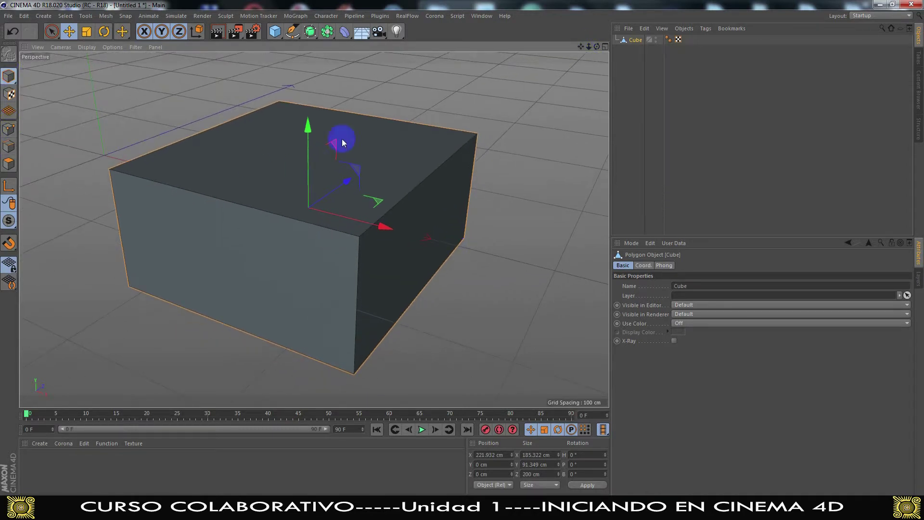
mouse_move(391, 226)
left_mouse_down()
mouse_move(397, 226)
mouse_move(325, 199)
mouse_move(392, 210)
left_mouse_up()
key("ctrl+z")
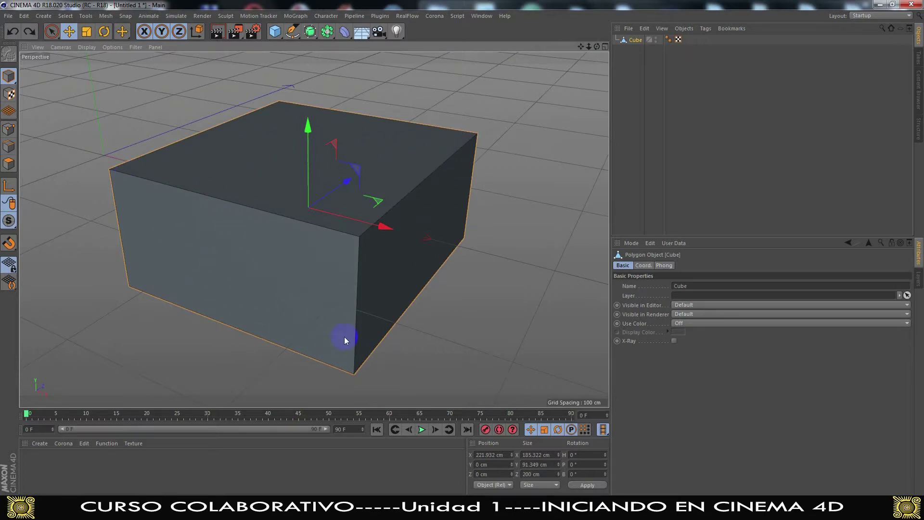
Step: Switch to polygon mode and select the cube's front, top and right side faces one at a time
left_click(9, 164)
left_click(237, 261)
left_click(343, 177)
left_click(417, 263)
Step: Switch to edge mode and select the edges around the cube's near side face one at a time
left_click_drag(596, 47, 499, 47)
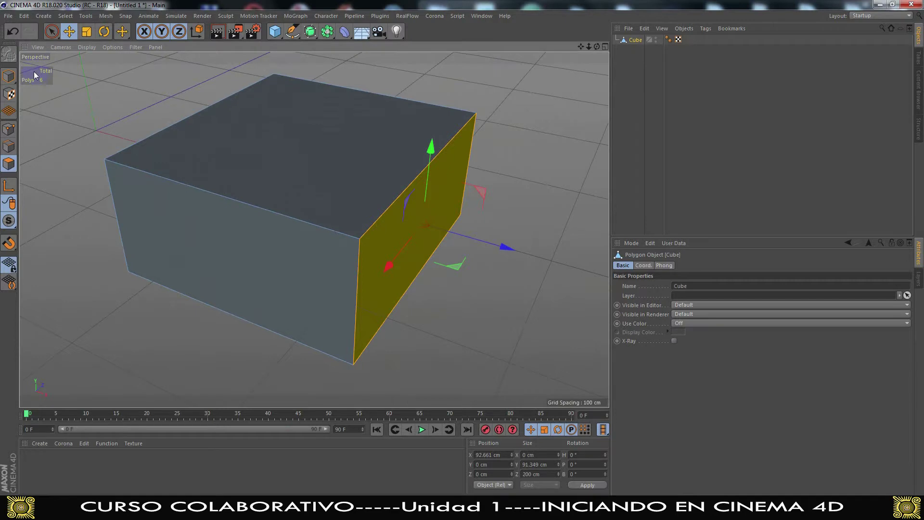
scroll(52, 87, "down", 3)
left_click_drag(597, 47, 461, 253)
left_click_drag(581, 46, 463, 256)
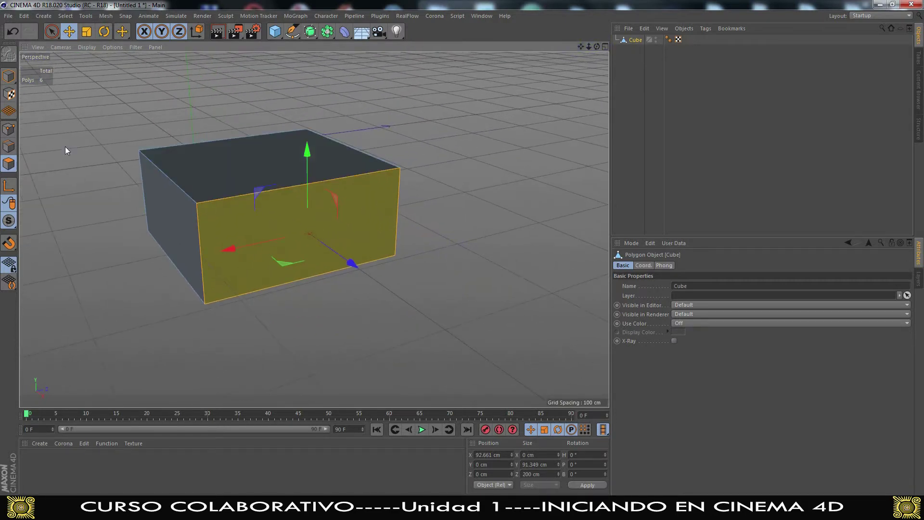
left_click(9, 146)
left_click(212, 194)
left_click(201, 250)
left_click(264, 292)
left_click(399, 222)
left_click(344, 182)
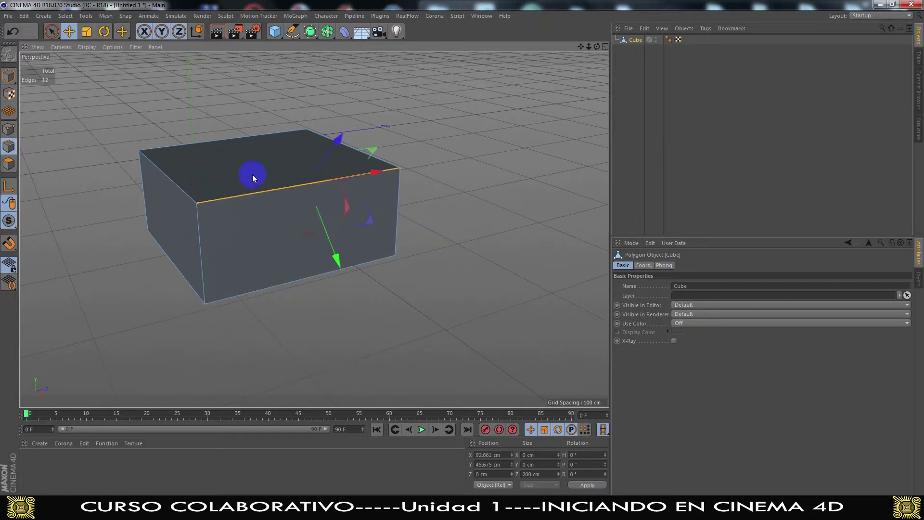
Step: Select further individual edges along the cube's top, near face and bottom, ending with the bottom edge of the left side face
left_click(180, 145)
left_click(333, 146)
left_click(270, 190)
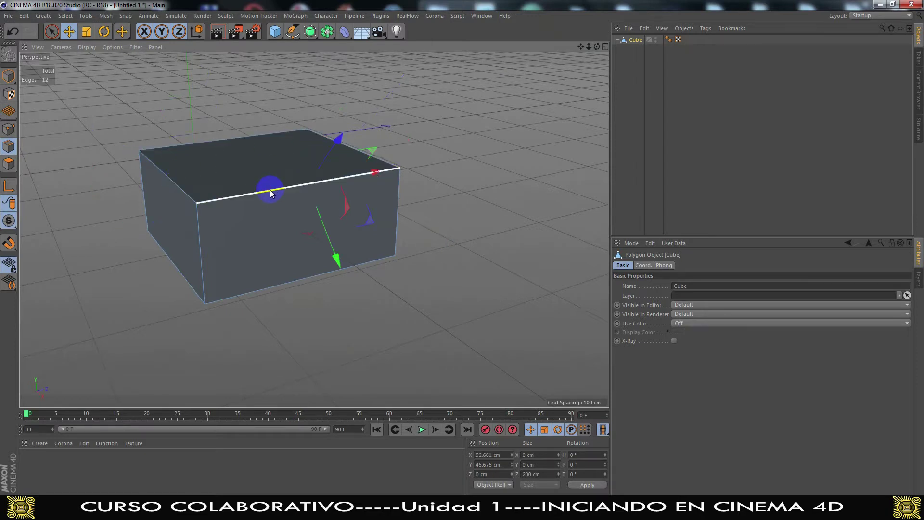
left_click(238, 293)
left_click(202, 272)
left_click(163, 206)
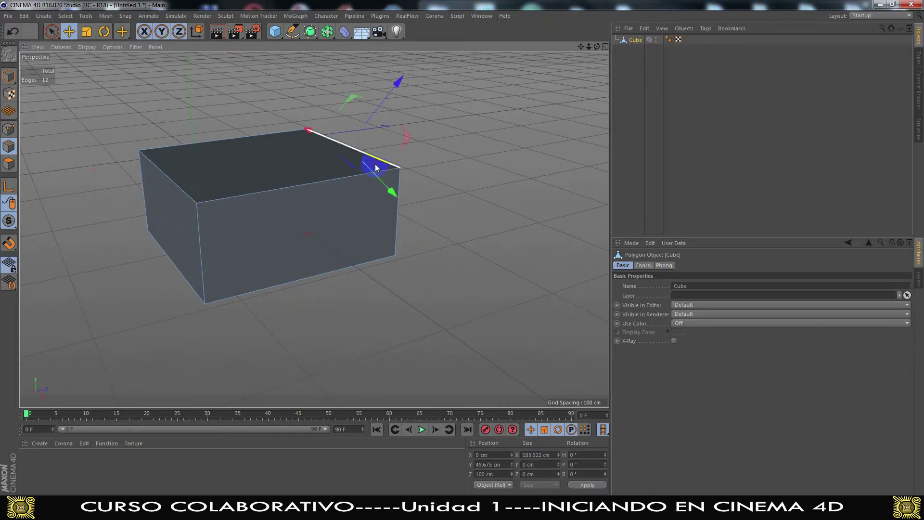
left_click(330, 181)
left_click(399, 218)
left_click(326, 272)
left_click(183, 279)
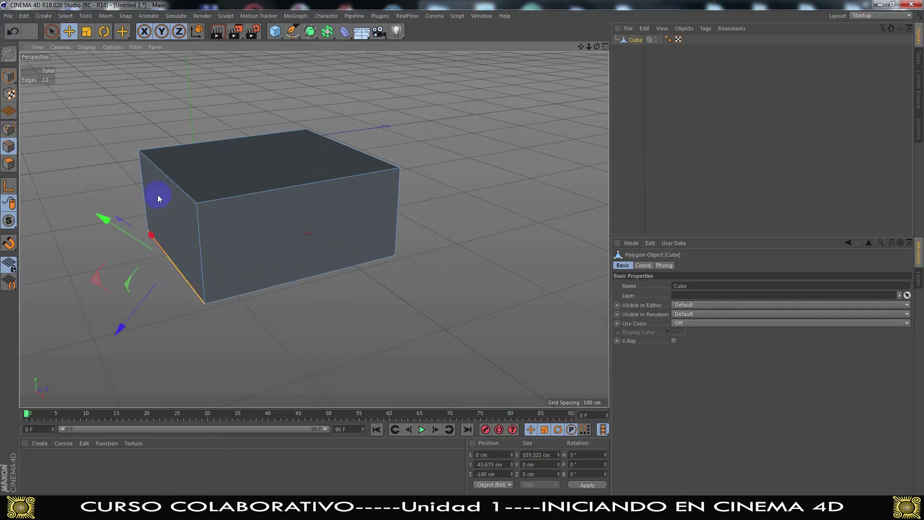
Step: Switch to point mode, select the cube's top corners in turn and move the right one about 21 cm along Z
left_click(10, 130)
left_click(140, 154)
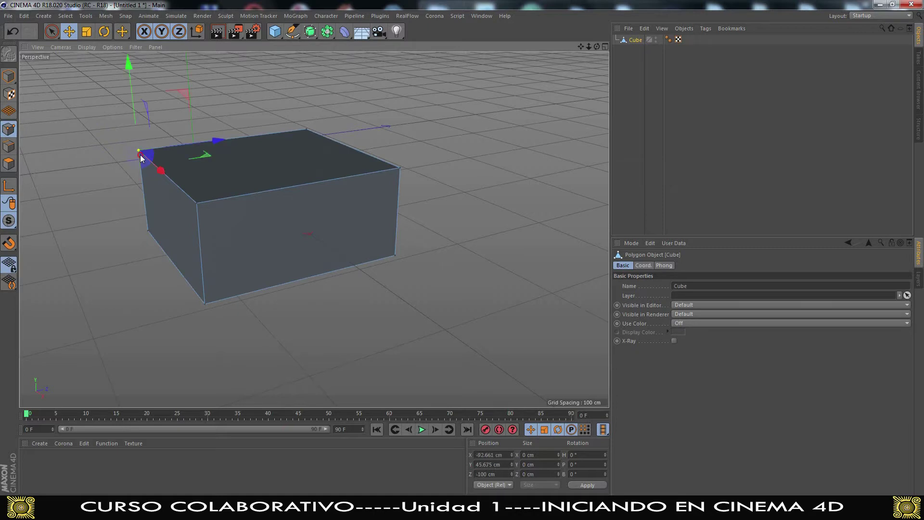
left_click(196, 203)
left_click(308, 129)
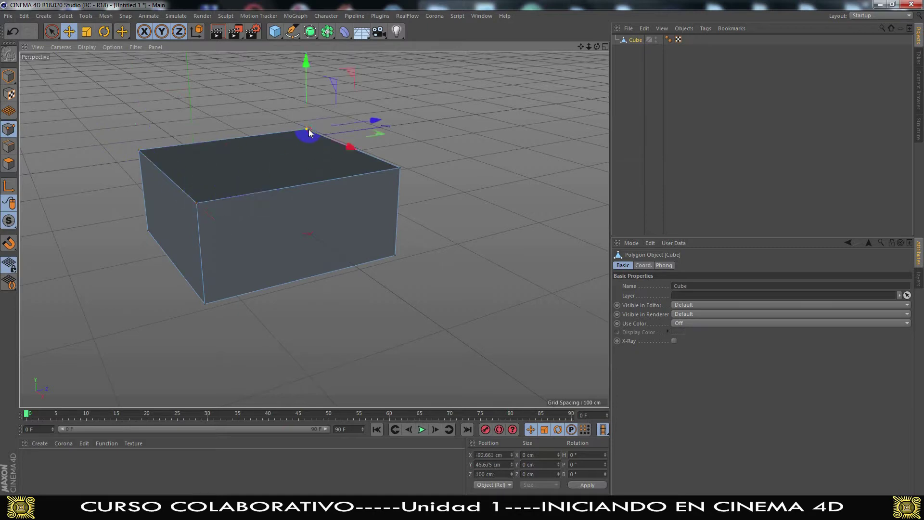
left_click(399, 167)
left_click_drag(463, 157, 486, 154)
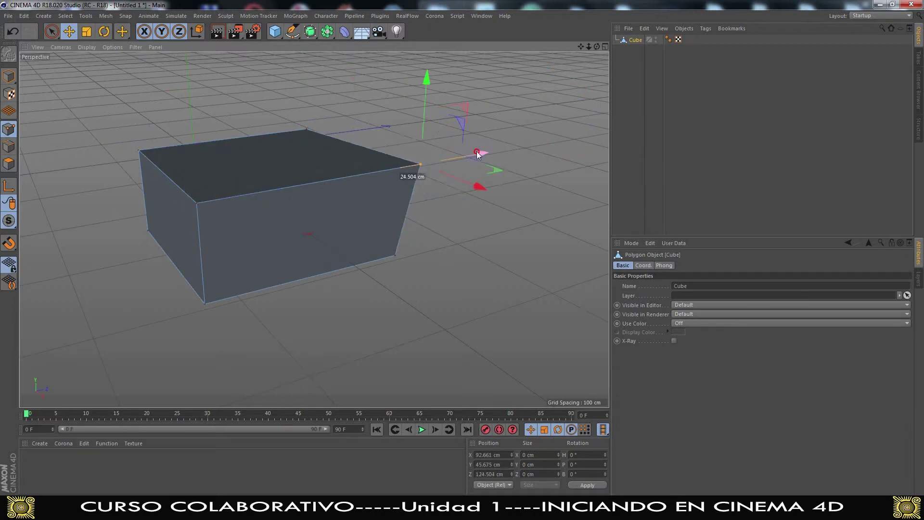
Step: In edge mode, move the bottom edge of the near side face about 177 cm along Z
left_click(9, 146)
left_click(213, 273)
left_click(246, 294)
left_click_drag(262, 291, 351, 267)
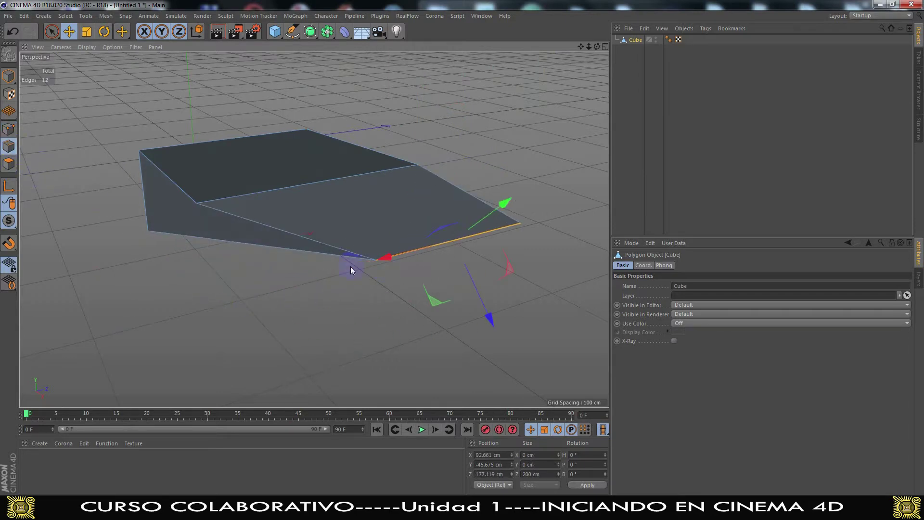
Step: In point mode, move the near top corner of the cube about 98 cm along Z
left_click(8, 129)
left_click(196, 204)
left_click_drag(279, 188, 375, 163)
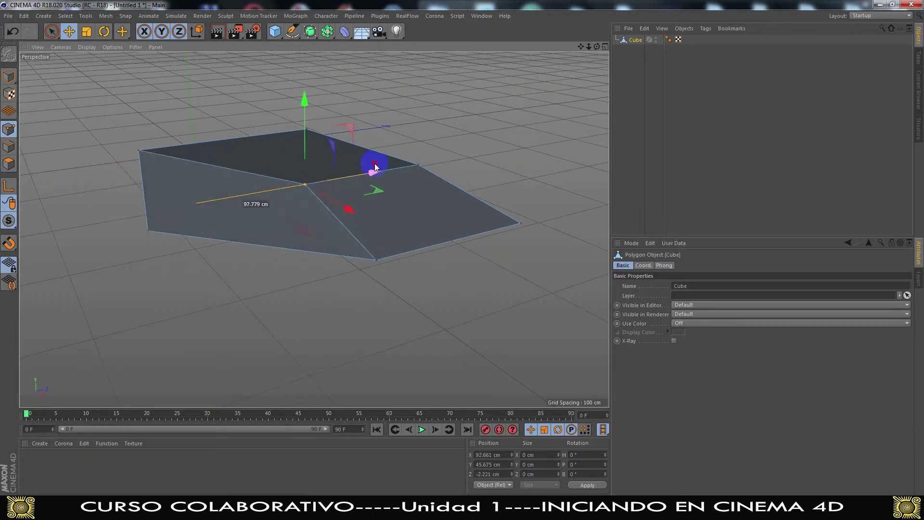
Step: Undo the corner and edge moves on the cube
left_click_drag(596, 46, 599, 27)
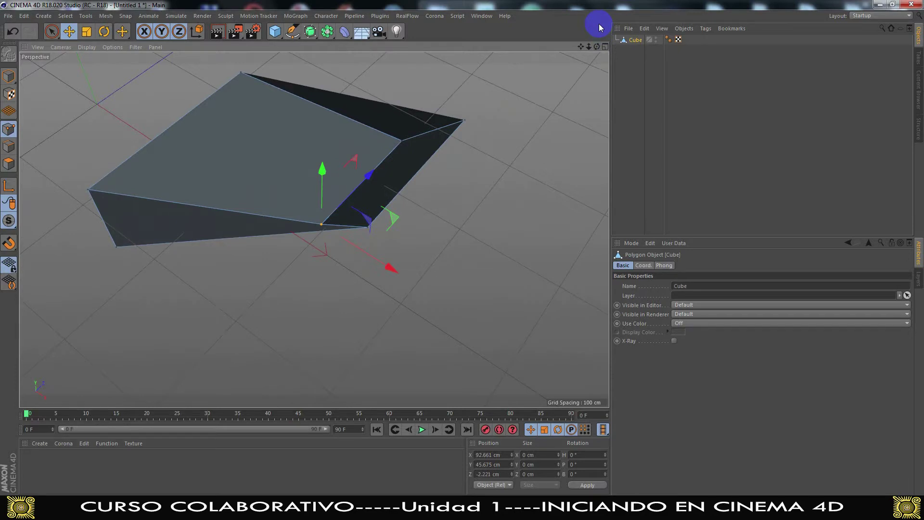
key("ctrl+z")
key("ctrl+z")
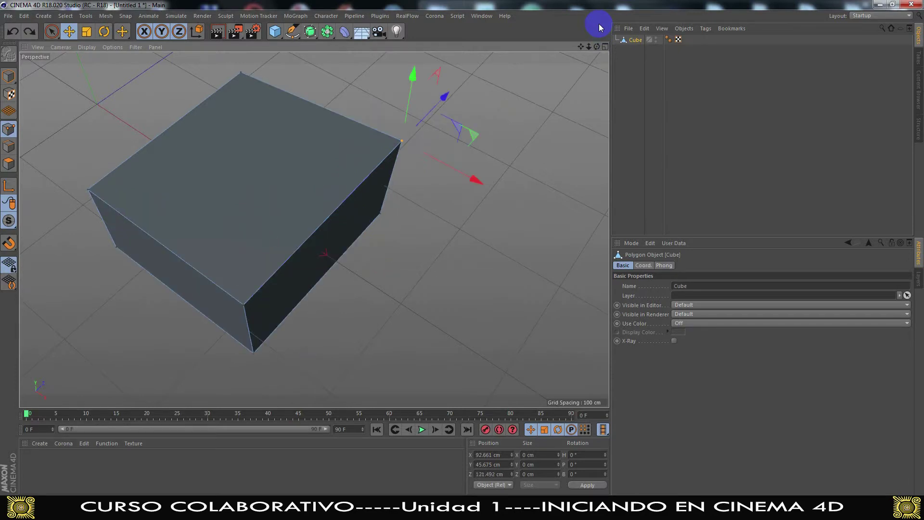
key("ctrl+z")
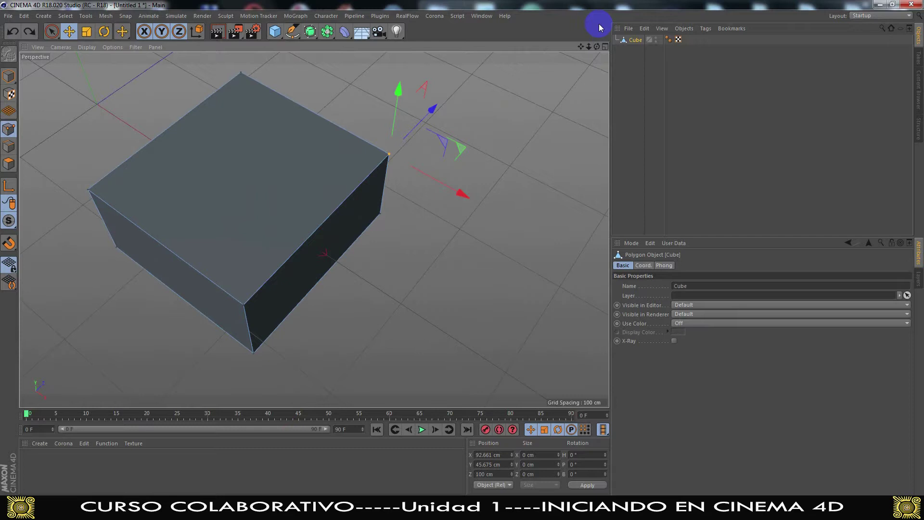
Step: Reframe the cube in the perspective view and return it to model mode as a whole object
left_click_drag(462, 253, 462, 252, "alt")
right_click_drag(462, 253, 463, 252, "alt")
left_click_drag(462, 253, 462, 253, "alt")
left_click_drag(578, 46, 581, 45)
right_click_drag(381, 270, 388, 272, "alt")
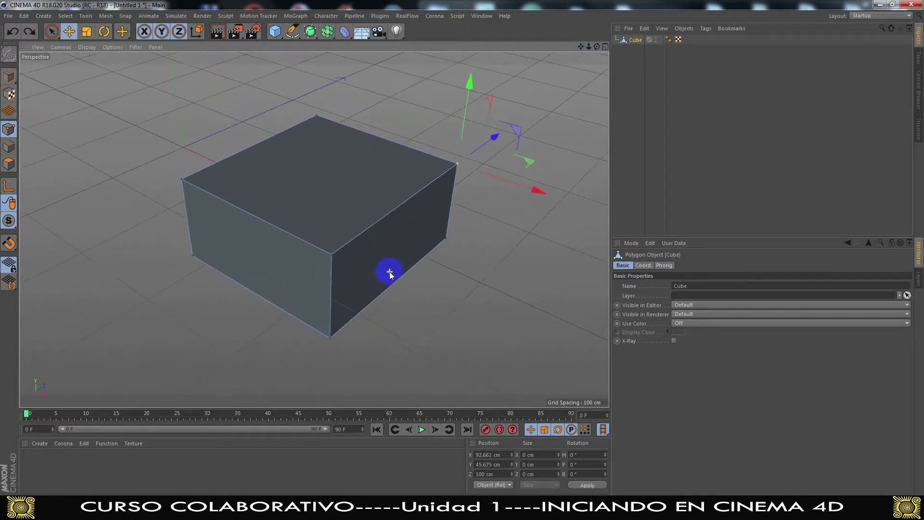
left_click_drag(582, 47, 546, 46)
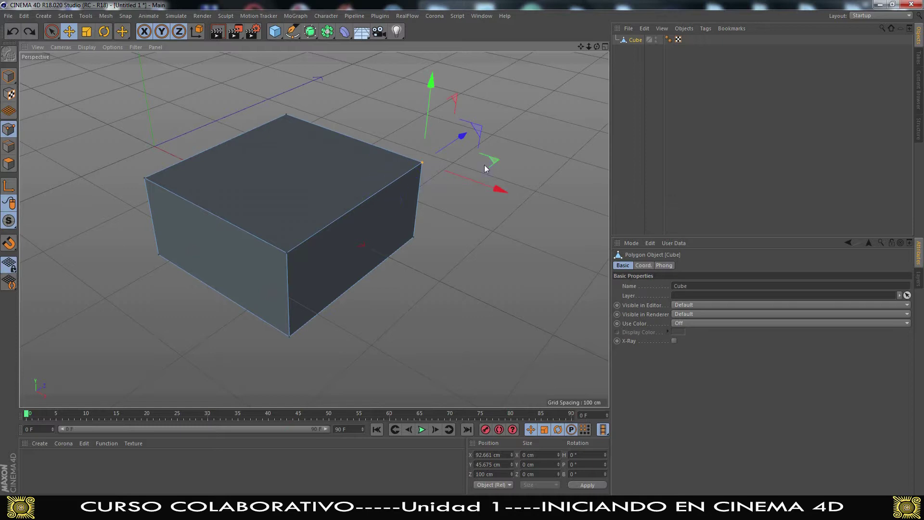
left_click(646, 118)
left_click(263, 195)
left_click(8, 76)
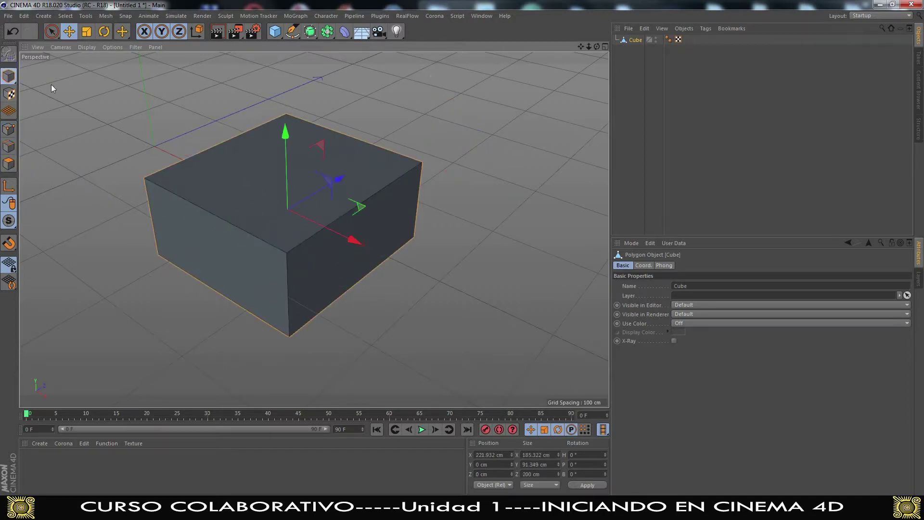
Step: In polygon mode, use Rectangle Selection with Only Select Visible Elements enabled to select the cube's visible polygons
left_click(8, 164)
left_click_drag(145, 144, 113, 83, "alt")
mouse_move(52, 31)
left_mouse_down()
mouse_move(81, 68)
mouse_move(131, 68)
mouse_move(94, 67)
left_mouse_up()
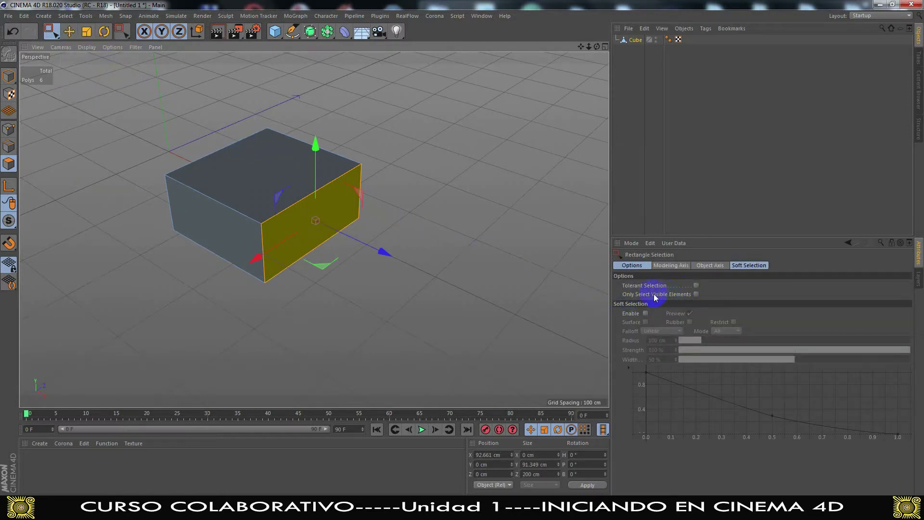
left_click(695, 294)
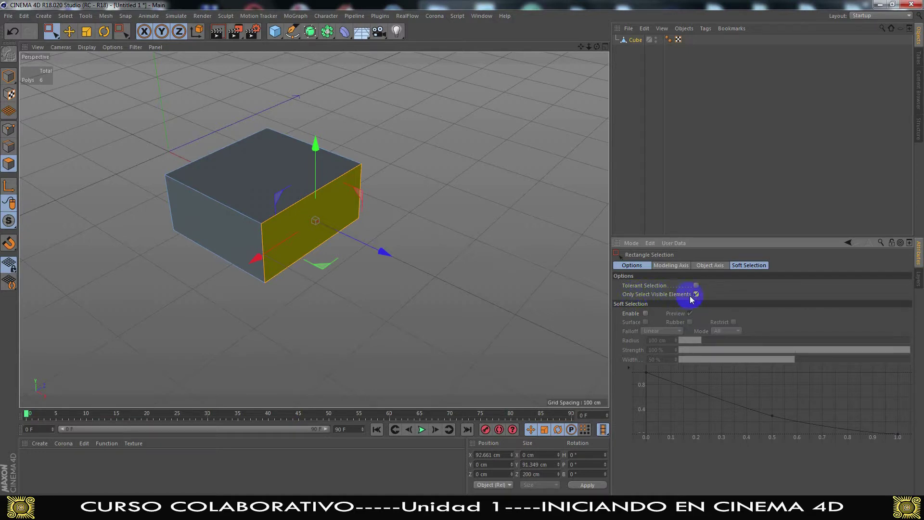
left_click_drag(117, 88, 476, 345)
Step: Disable Only Select Visible Elements and select all the cube's polygons with a rectangle around the whole object
left_click_drag(596, 46, 614, 97)
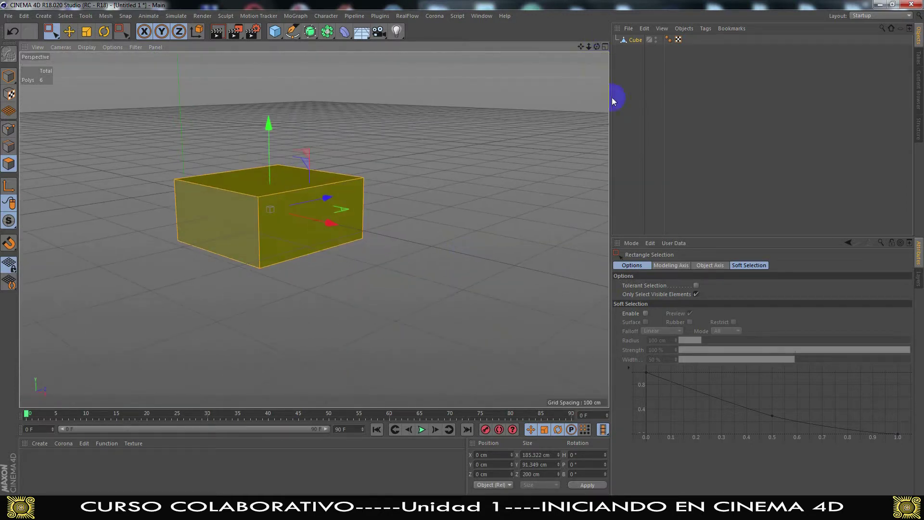
left_click(701, 292)
left_click_drag(130, 103, 522, 363)
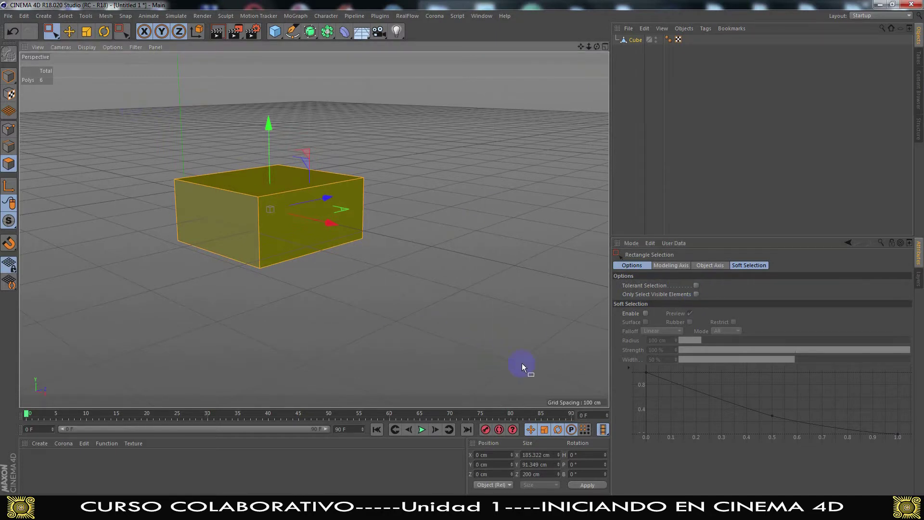
Step: Subdivide all the selected polygons of the cube once
left_click_drag(596, 46, 462, 252)
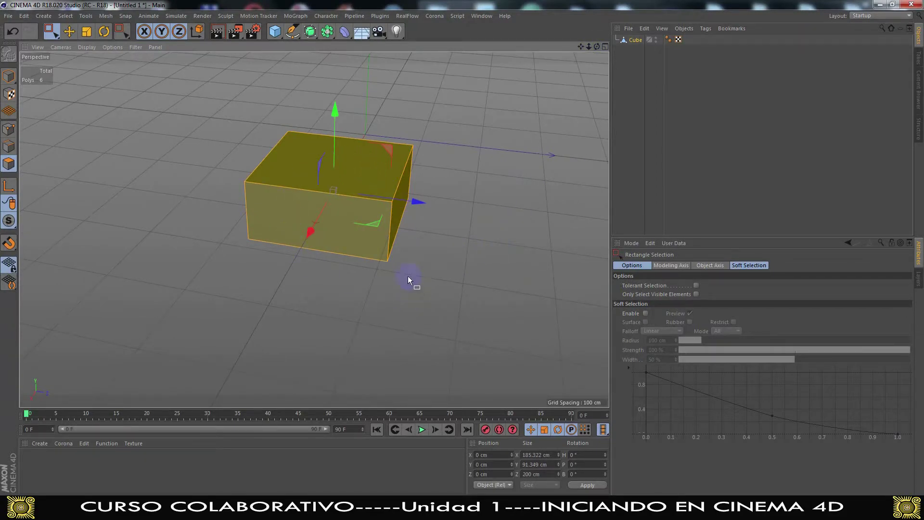
left_click_drag(408, 276, 407, 275, "alt")
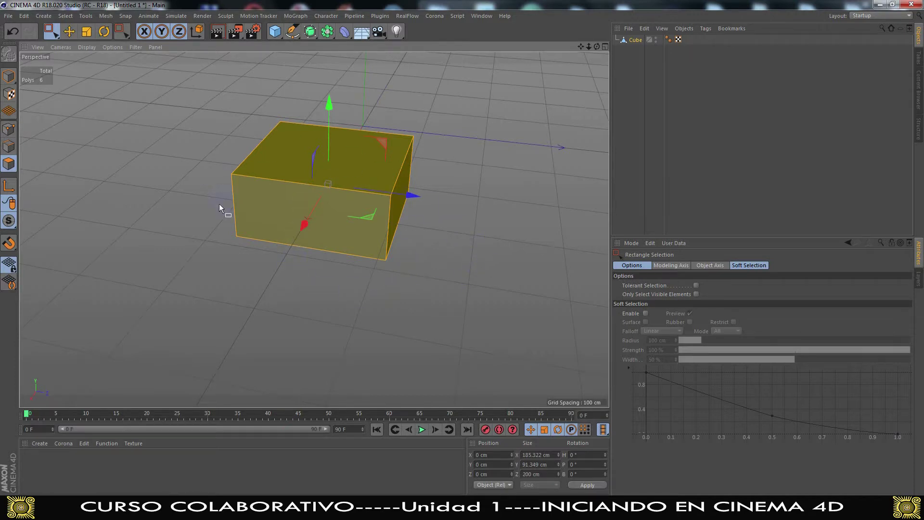
scroll(458, 271, "up", 4)
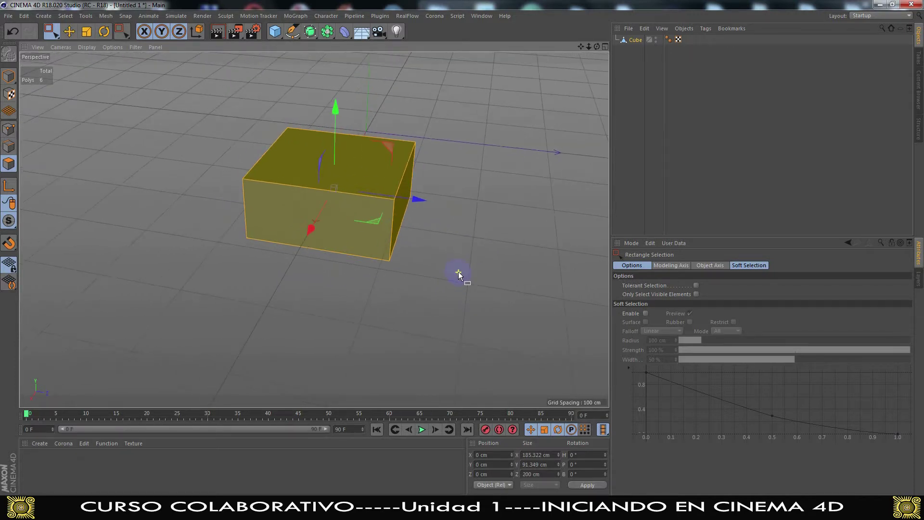
left_click_drag(580, 47, 471, 227)
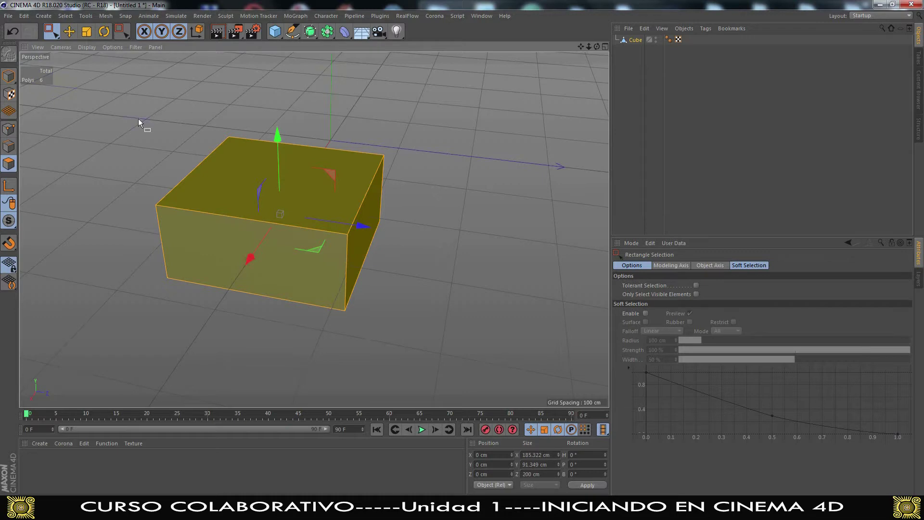
right_click(413, 246)
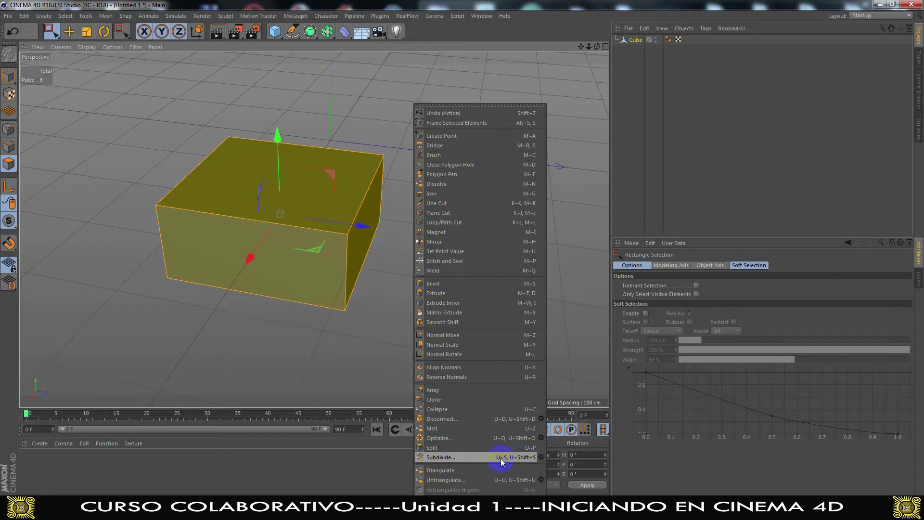
left_click(397, 354)
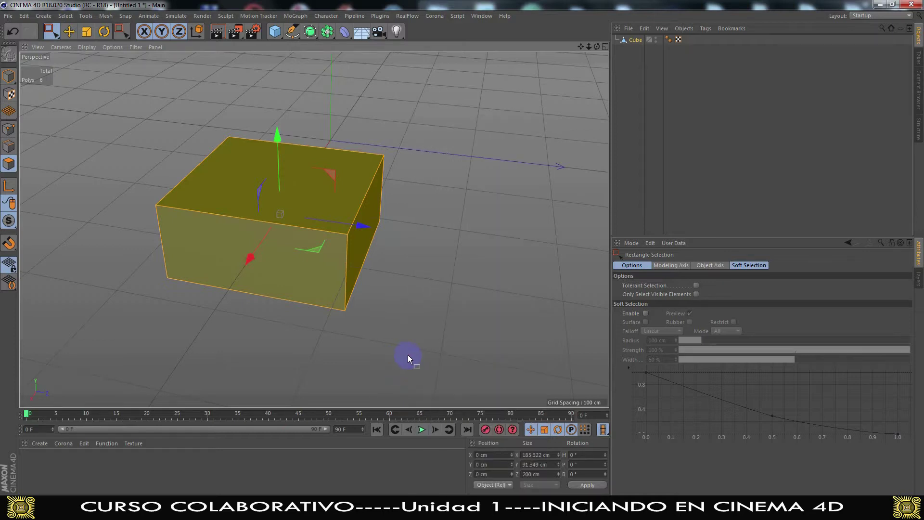
key("u")
key("s")
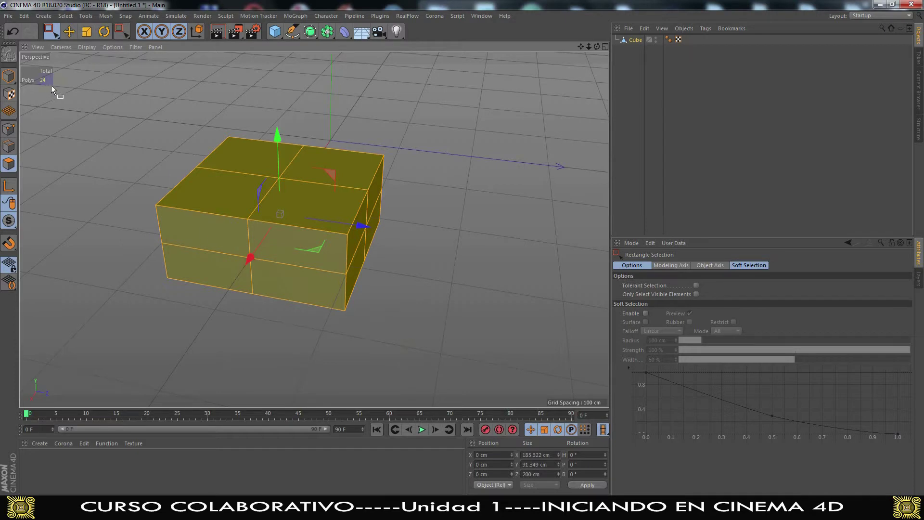
Step: Apply Subdivide three more times to all the selected polygons of the cube
right_click(436, 224)
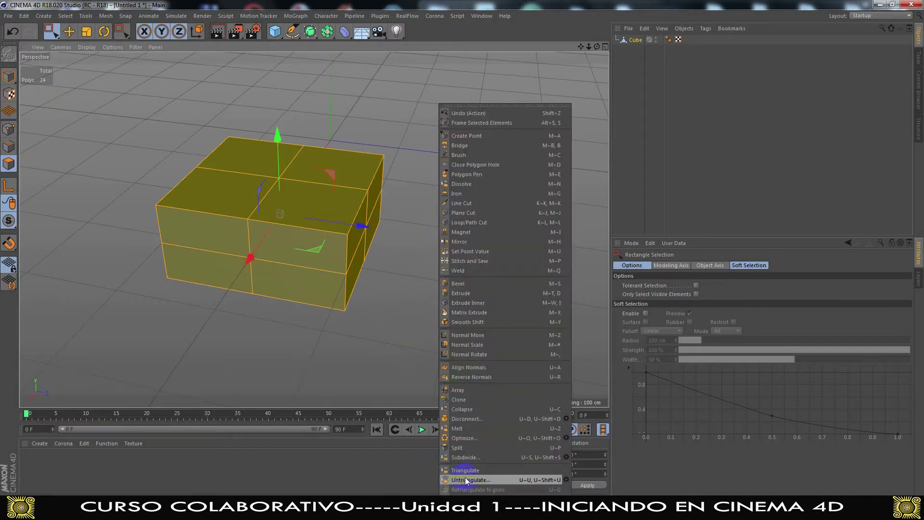
left_click(476, 457)
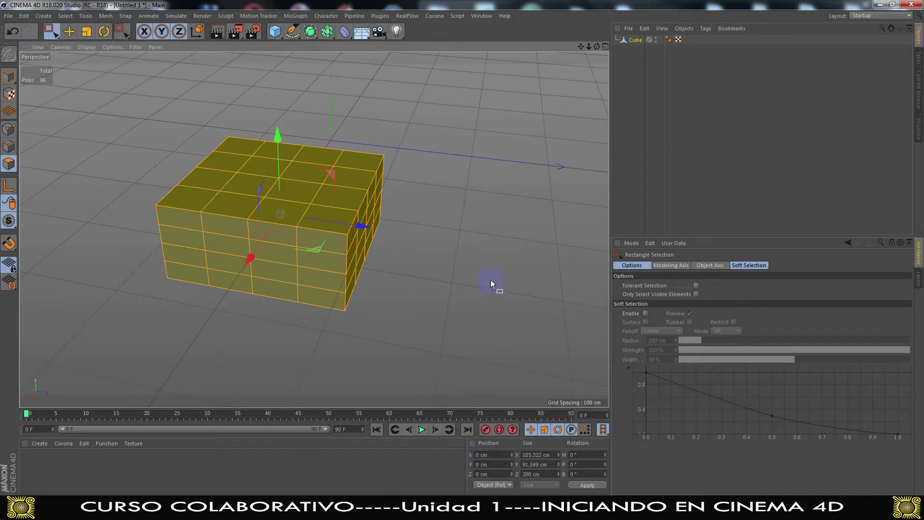
key("u")
key("s")
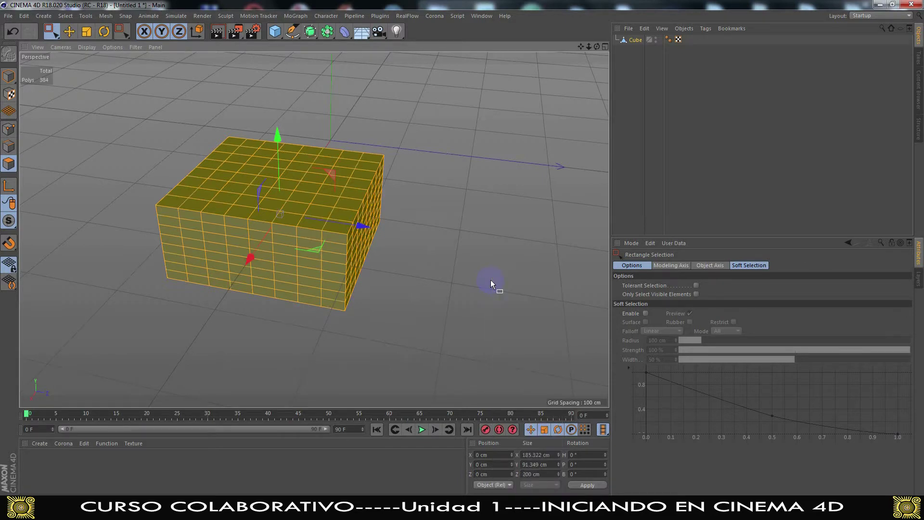
key("u")
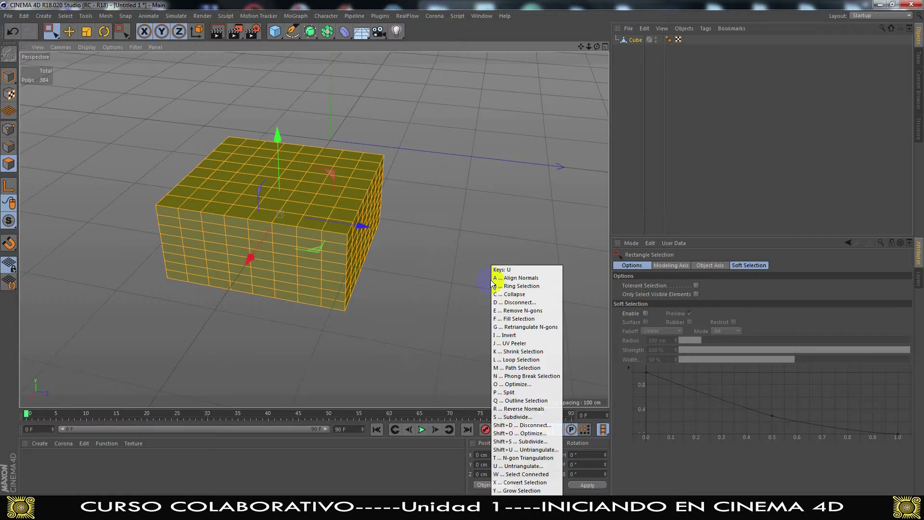
key("s")
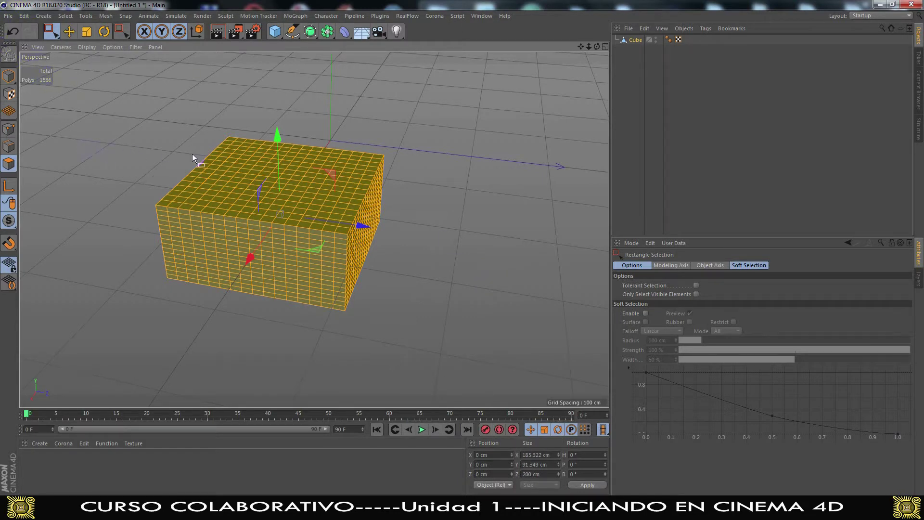
Step: Add a second default cube and move it about 237 cm along Z and forward along X, beside the subdivided cube
left_click_drag(578, 45, 481, 40)
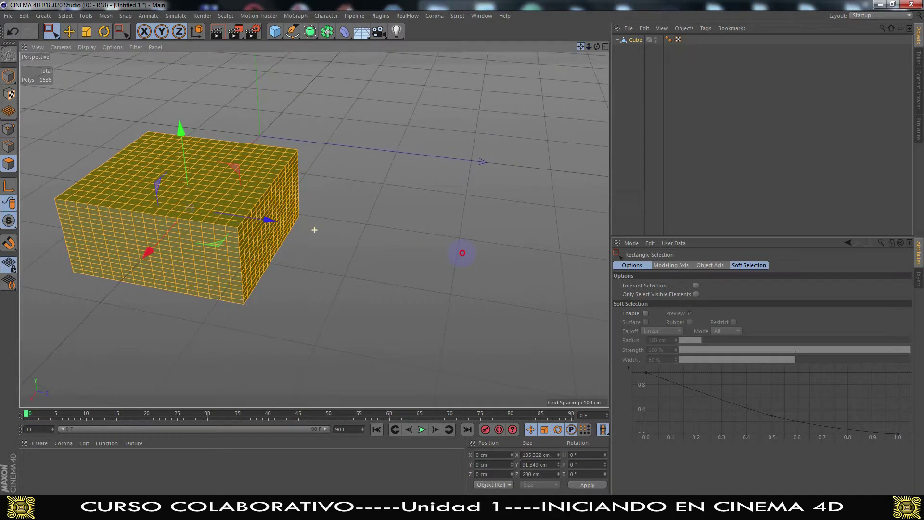
left_click(636, 65)
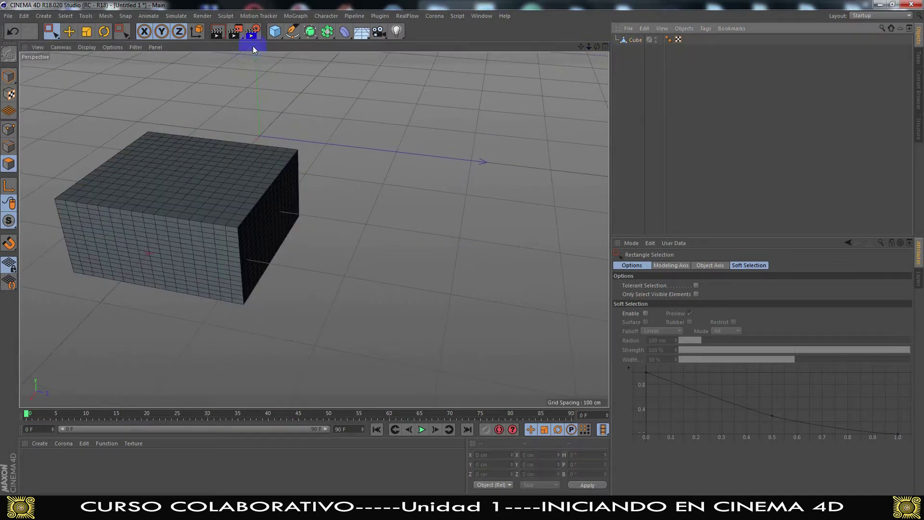
left_click(274, 31)
left_click_drag(341, 145, 515, 172)
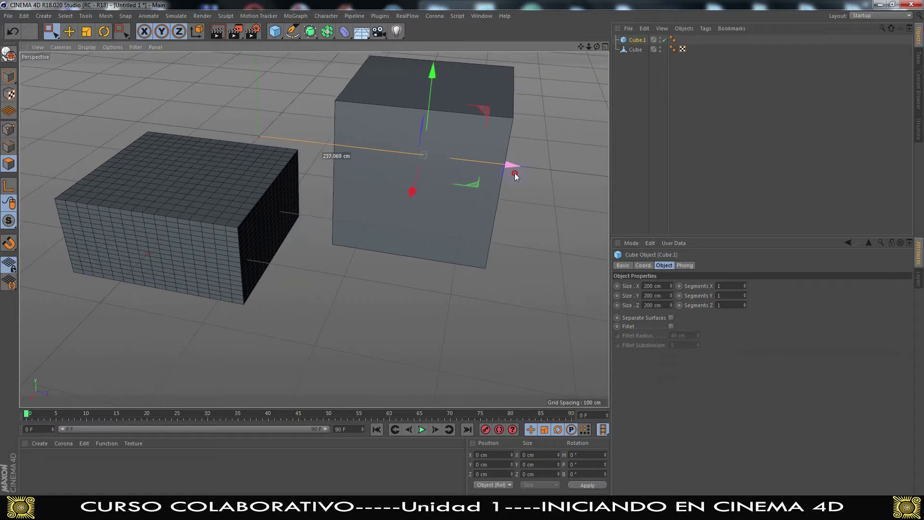
left_click_drag(423, 192, 383, 251)
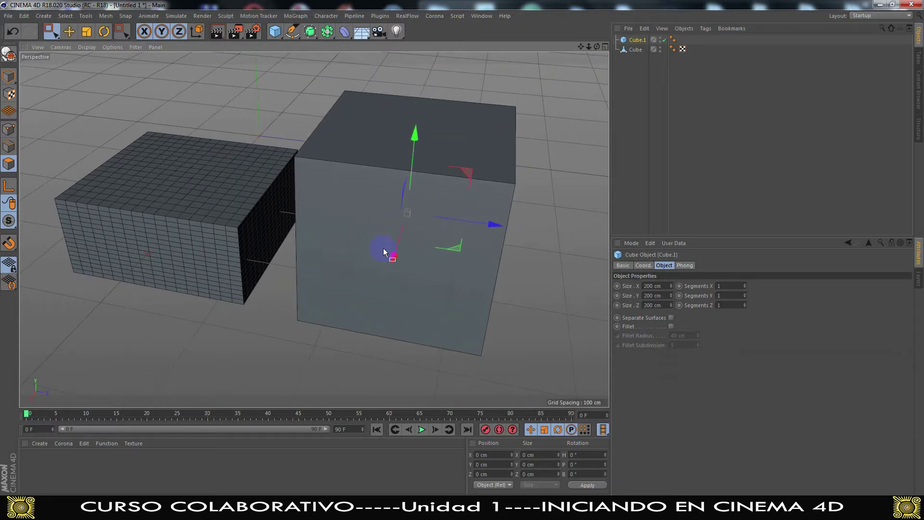
Step: Render both cubes to the Picture Viewer to compare their shading, and close the viewer
left_click(674, 152)
left_click(234, 32)
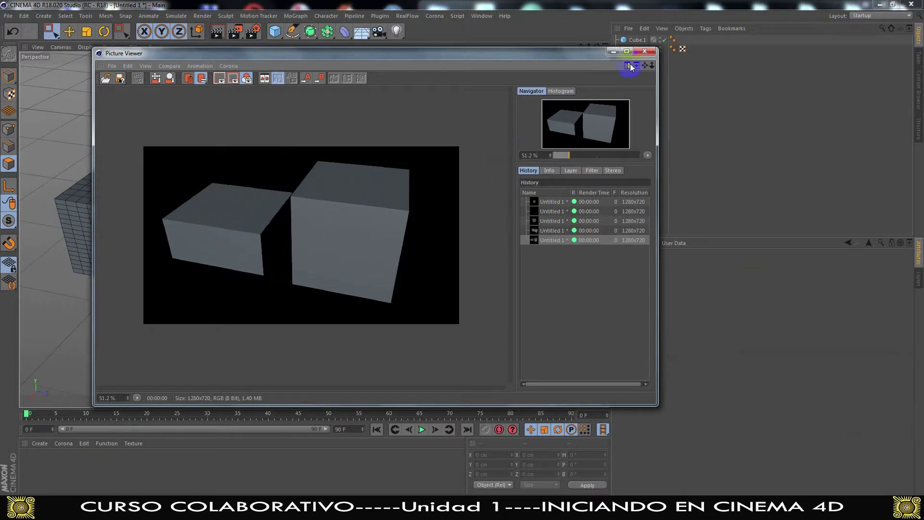
left_click(644, 51)
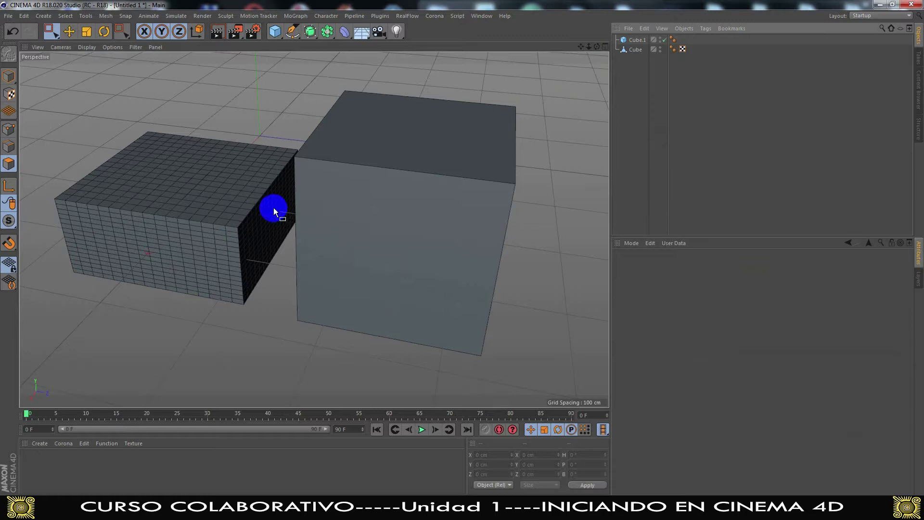
Step: Undo the second cube's creation and all subdivisions of the original cube
key("ctrl+z")
key("ctrl+z")
key("ctrl+z")
key("ctrl+z")
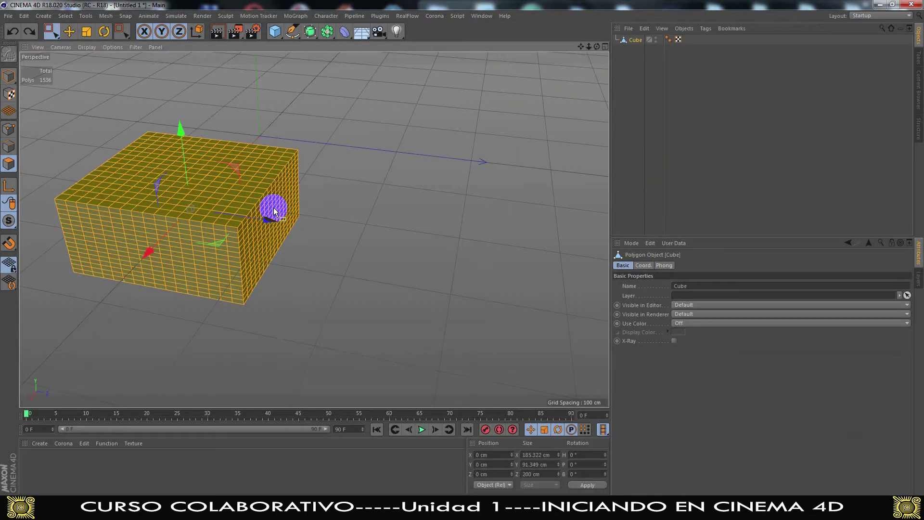
key("ctrl+z")
key("ctrl+z")
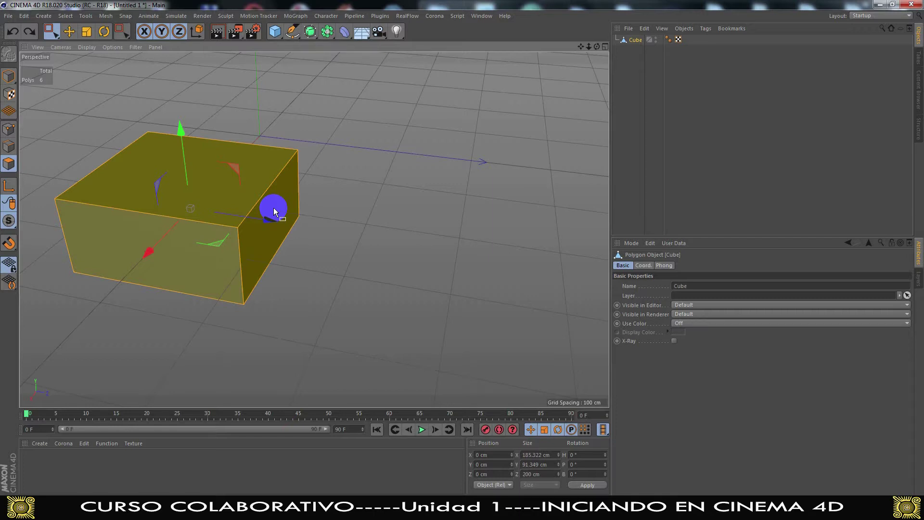
Step: Subdivide all the selected polygons of the original cube once
right_click(408, 277)
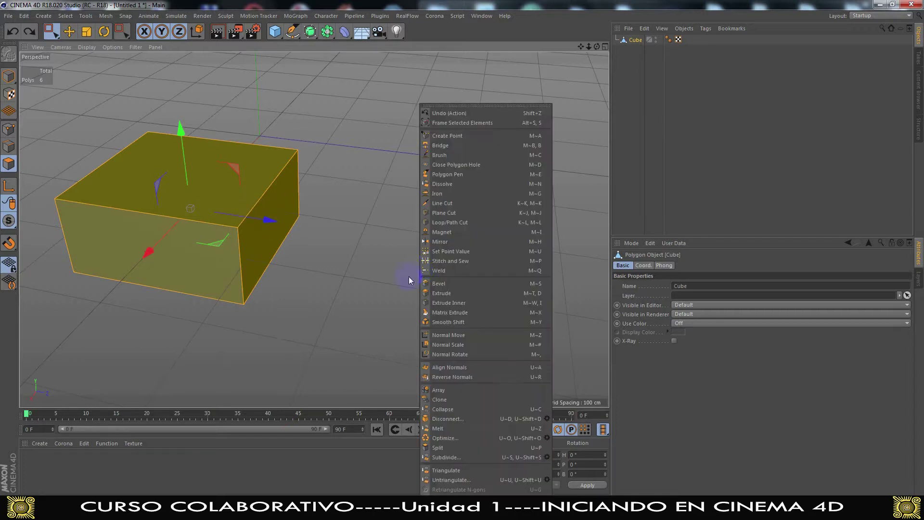
left_click(438, 455)
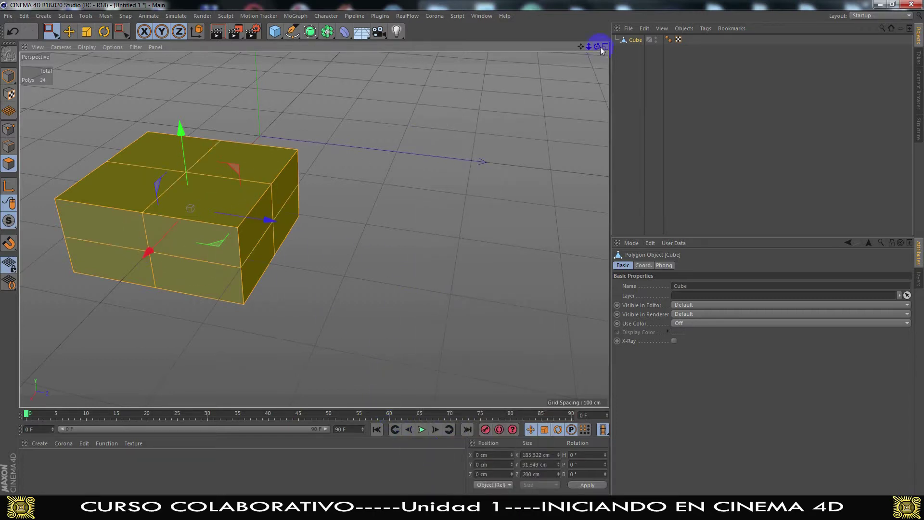
Step: Select the two lower polygons on the cube's front face and move them outward about 103 cm along X
mouse_move(580, 46)
left_mouse_down()
mouse_move(462, 253)
mouse_move(594, 46)
left_mouse_up()
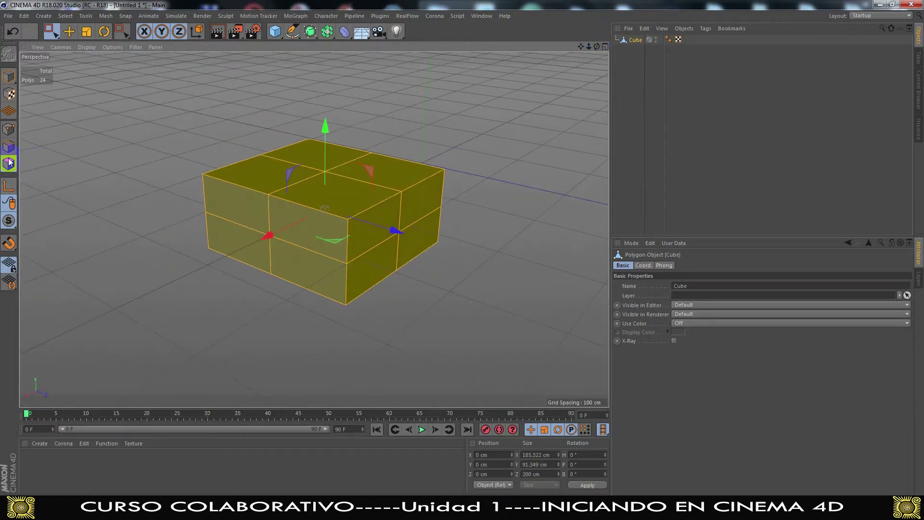
left_click(68, 36)
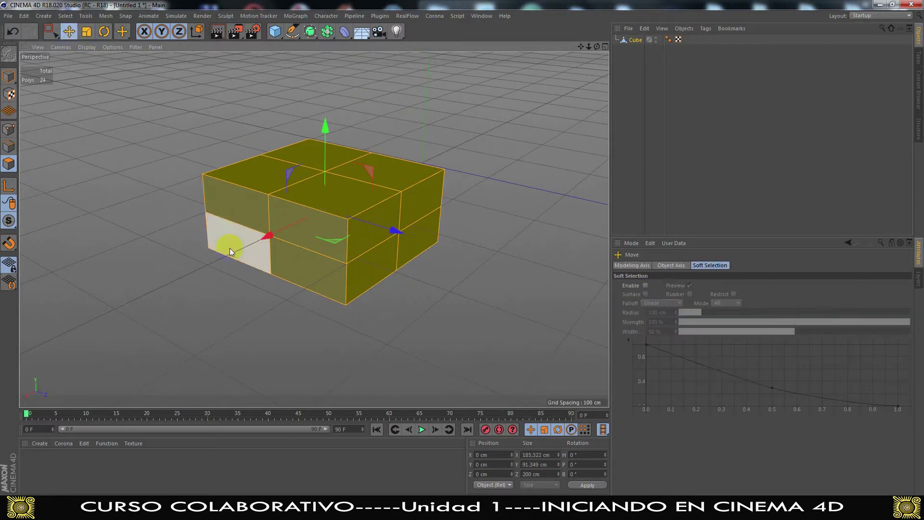
left_click(231, 246)
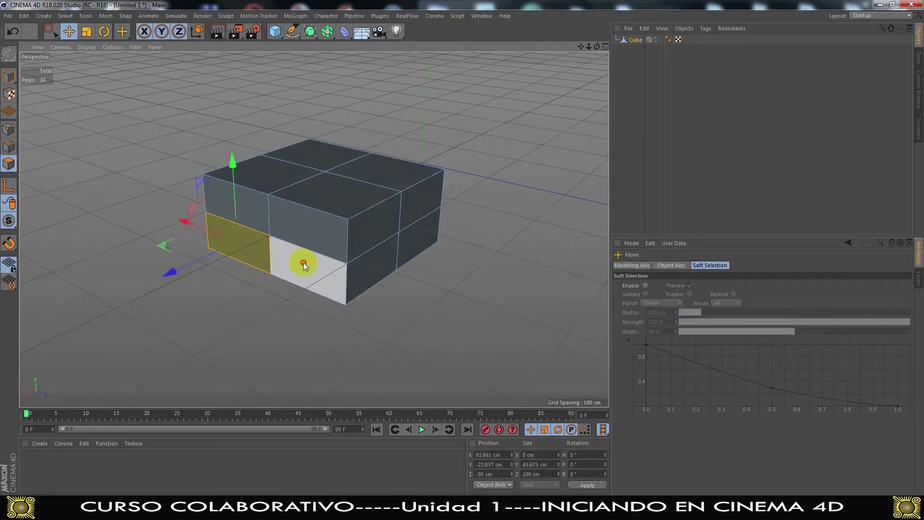
left_click(276, 270, "shift")
left_click_drag(207, 289, 122, 316)
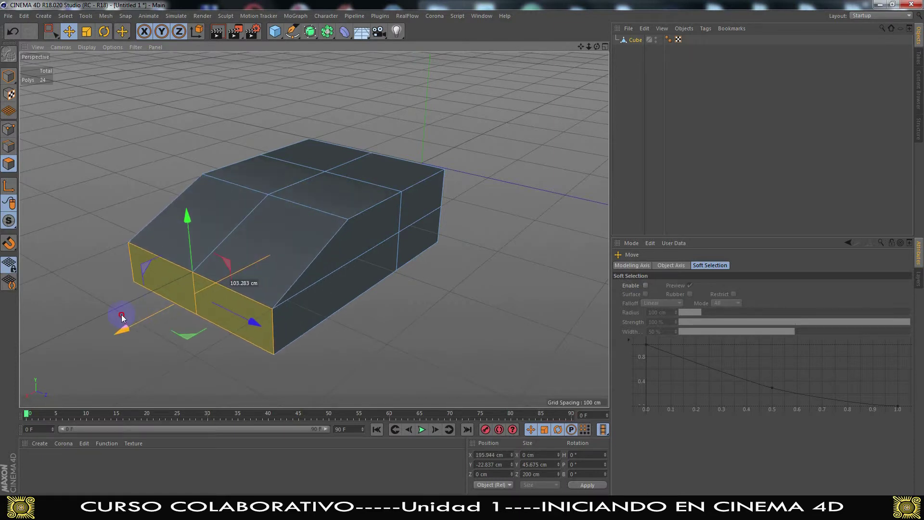
Step: Select the two rear polygons on the cube's upper face and raise them about 36 cm along Y
left_click(377, 168)
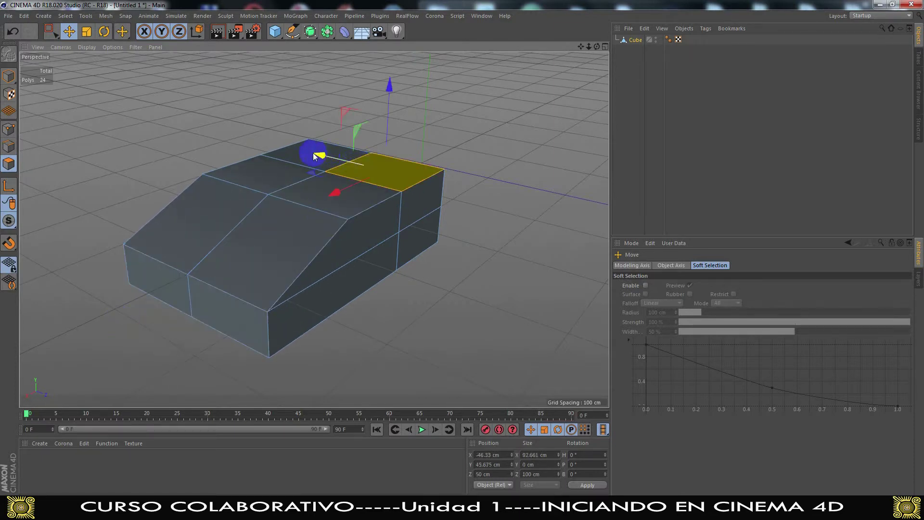
left_click(291, 156, "shift")
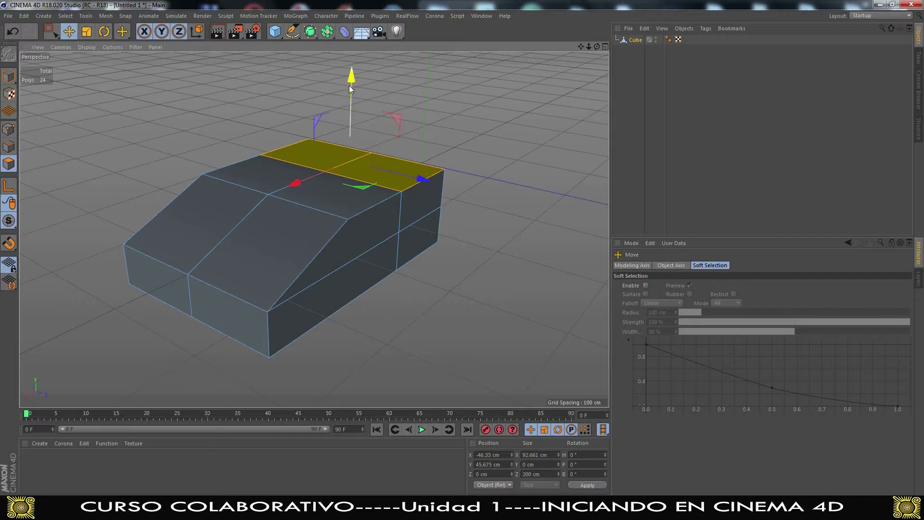
left_click_drag(350, 89, 352, 61)
Step: Select the two lower polygons on the cube's rear face and move them outward about 59 cm along X
left_click_drag(596, 46, 599, 50)
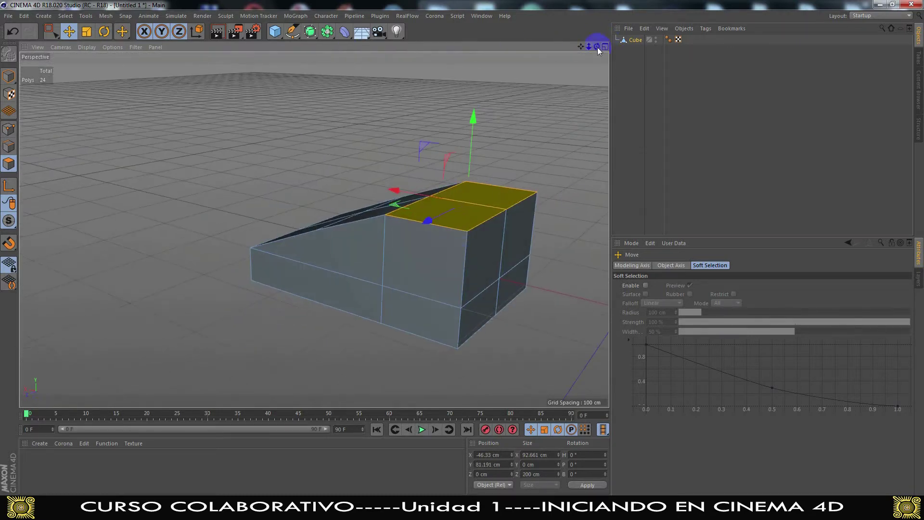
left_click(474, 320)
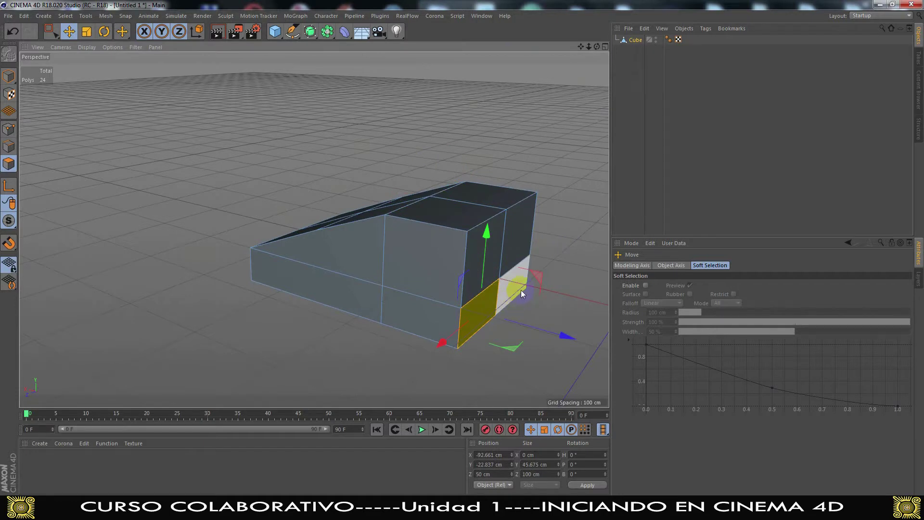
left_click(520, 290, "shift")
left_click_drag(433, 278, 434, 302)
left_click_drag(597, 46, 461, 253)
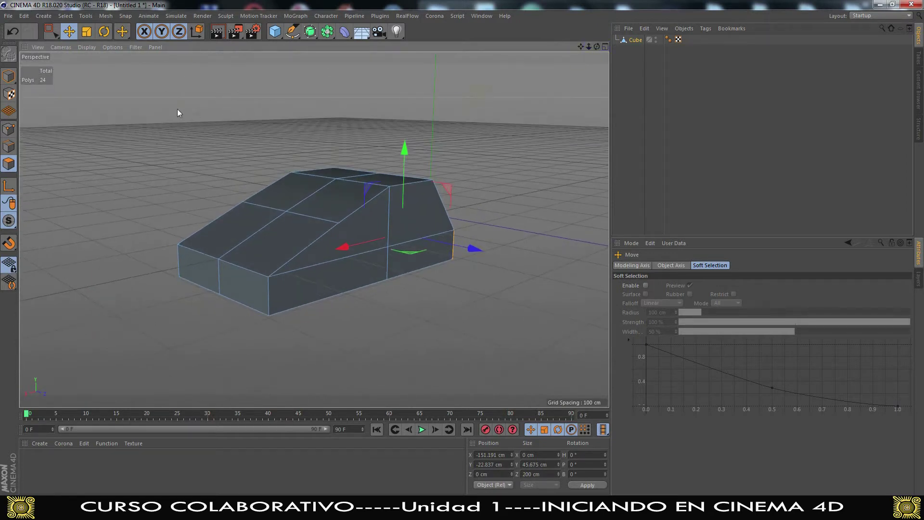
left_click(8, 132)
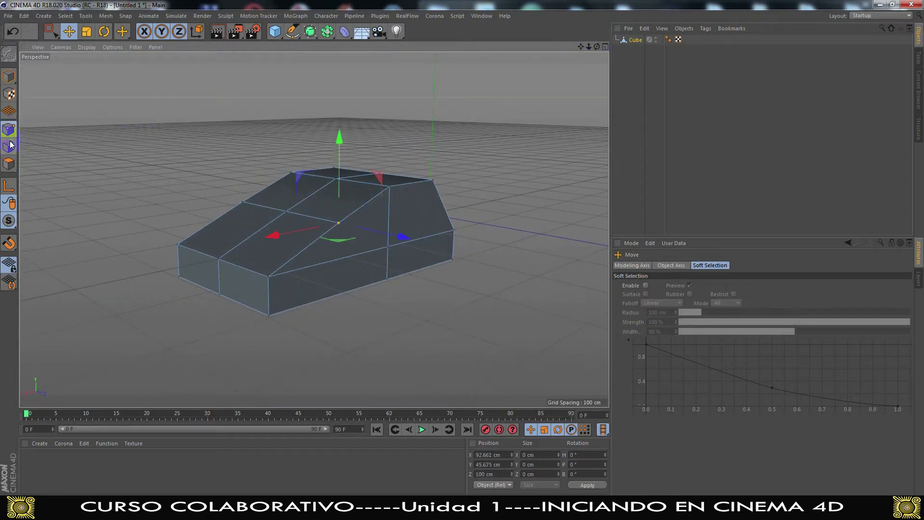
left_click(8, 163)
left_click_drag(596, 47, 462, 252)
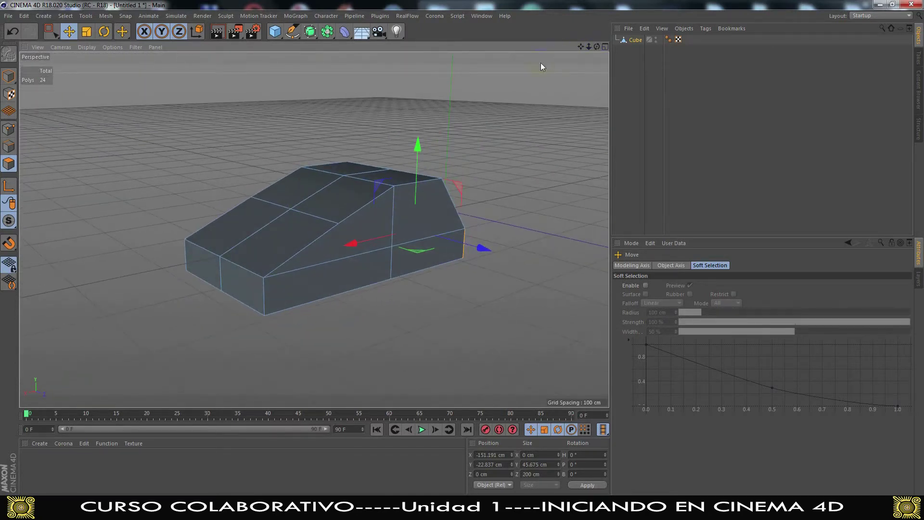
Step: Delete the reshaped cube and add a new default cube to the scene
left_click(633, 41)
key("Delete")
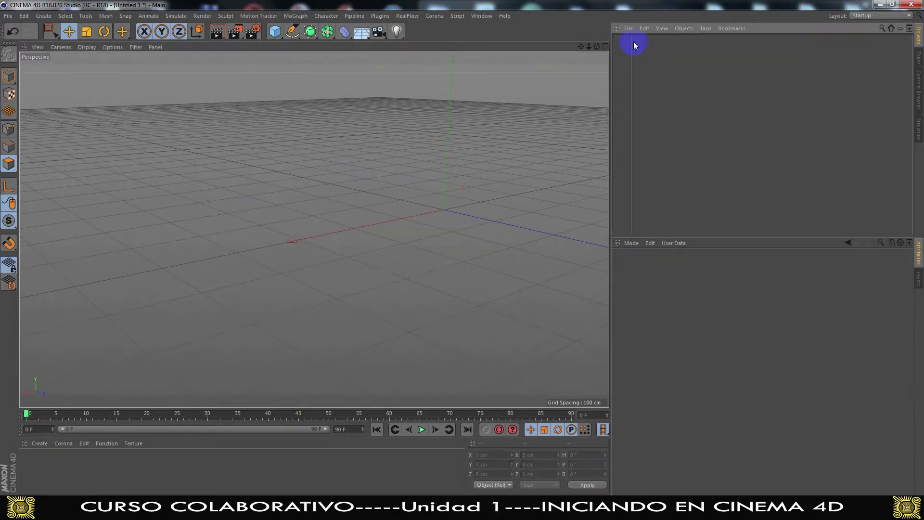
left_click(274, 31)
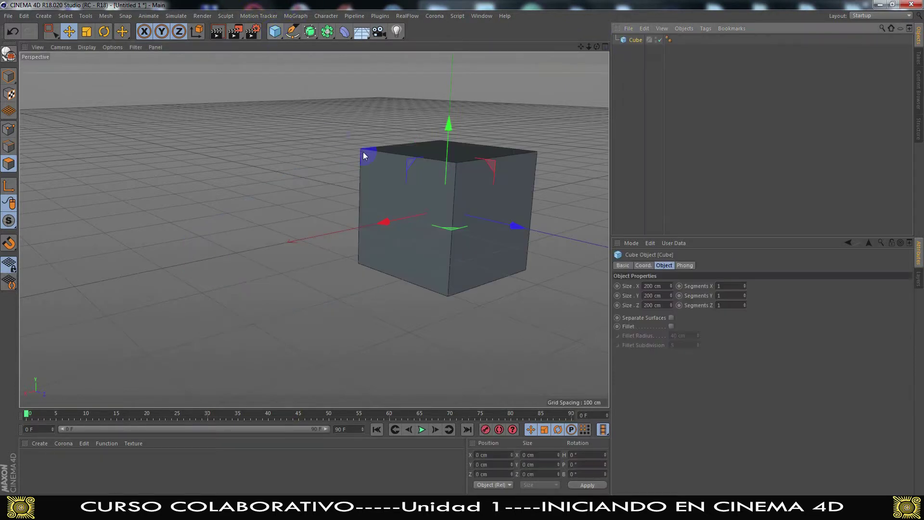
left_click_drag(580, 47, 409, 57)
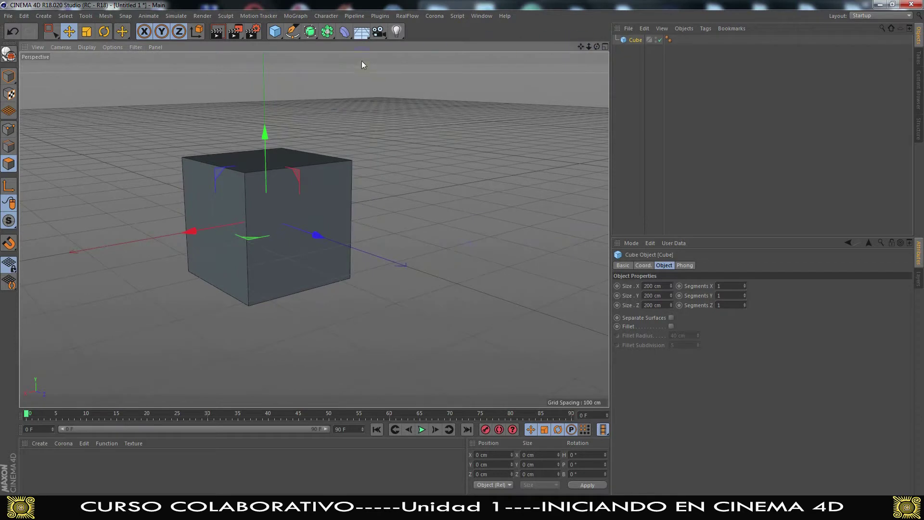
Step: Add a sphere and move it about 354 cm along negative X, away from the cube
left_click(275, 32)
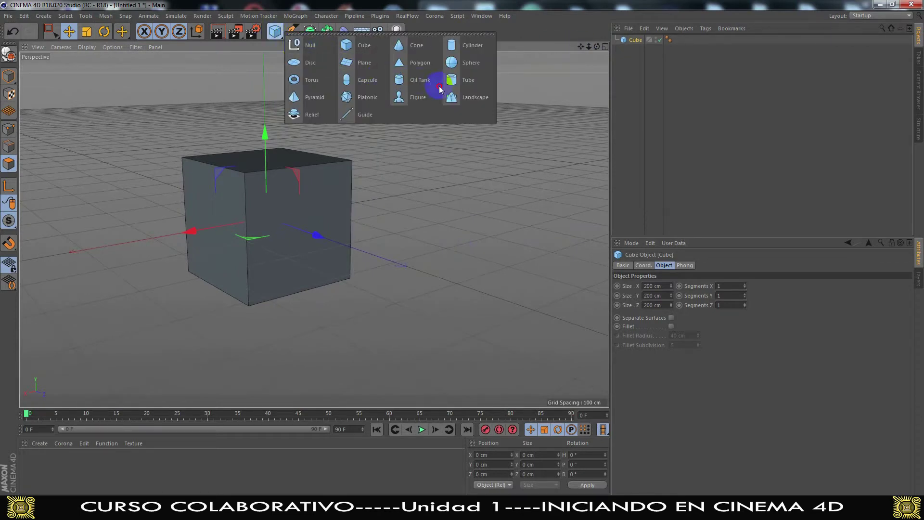
left_click(475, 63)
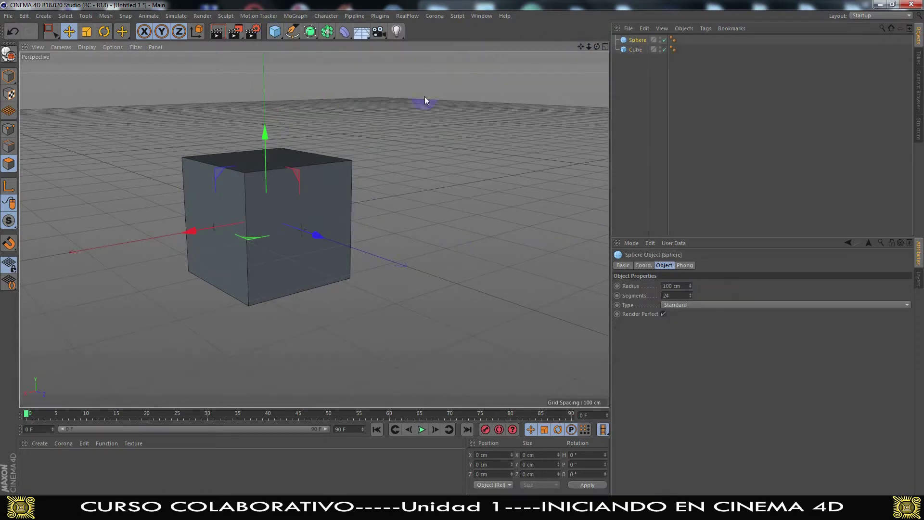
left_click_drag(192, 231, 350, 203)
Step: Switch to model mode and set the sphere's segments to 28
left_click_drag(591, 41, 465, 250)
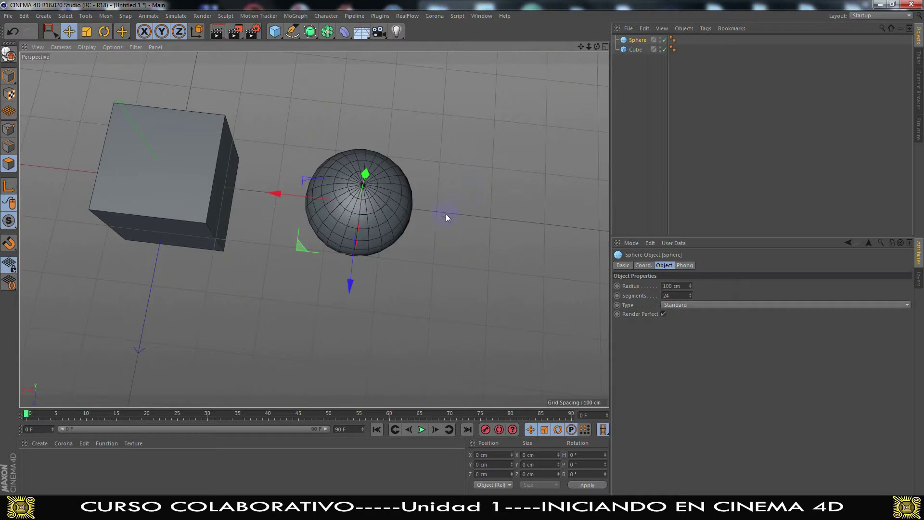
scroll(446, 216, "up", 5)
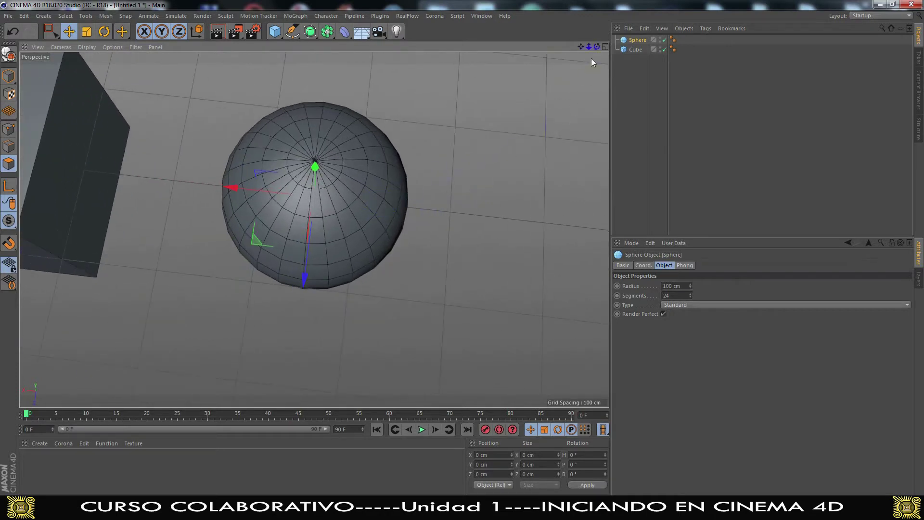
left_click_drag(461, 252, 461, 252, "alt")
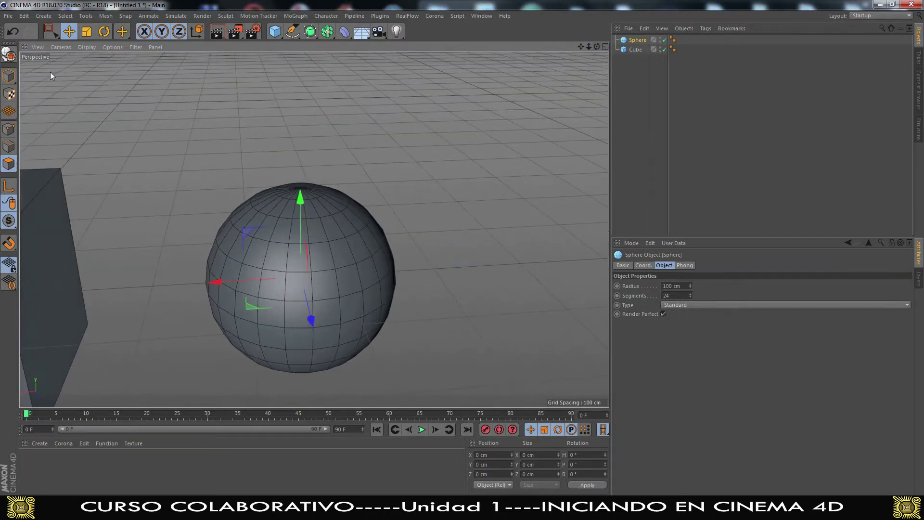
left_click(9, 76)
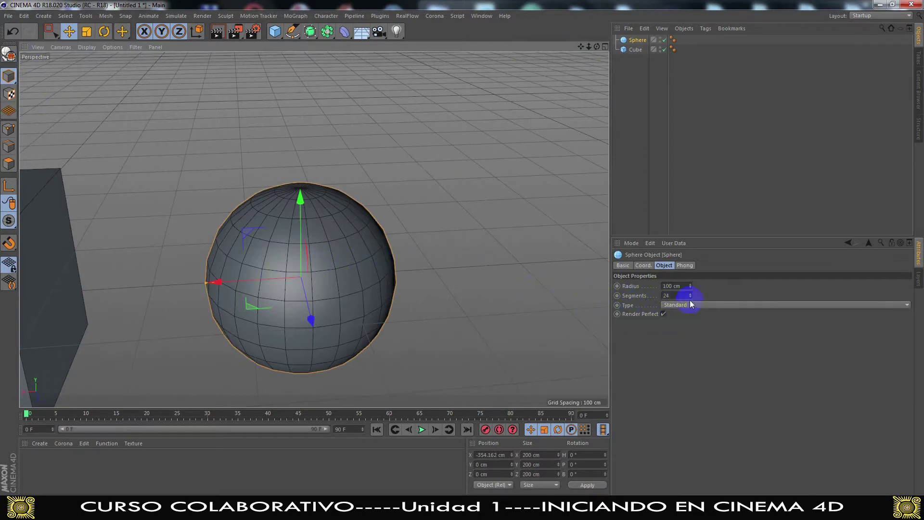
left_click_drag(691, 296, 355, 278)
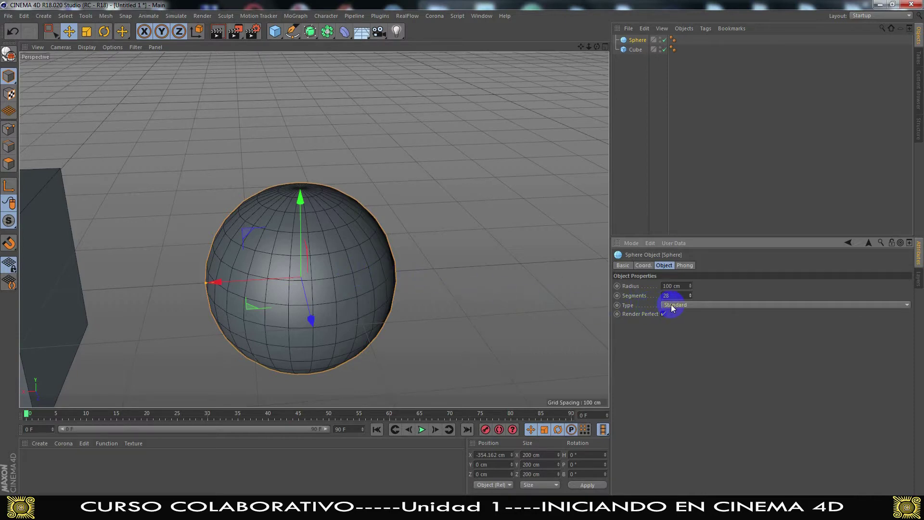
left_click(640, 40)
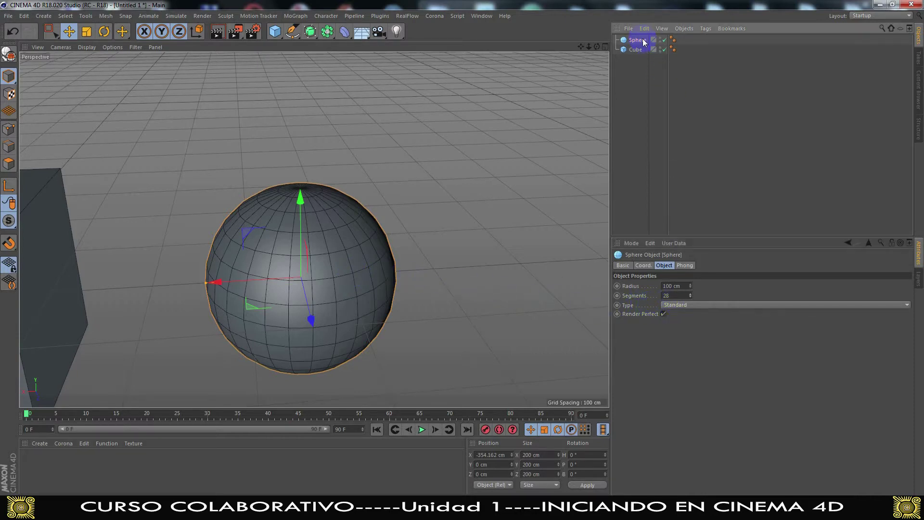
Step: Change the sphere's type to Tetrahedron and examine its triangular mesh from several angles
left_click(689, 306)
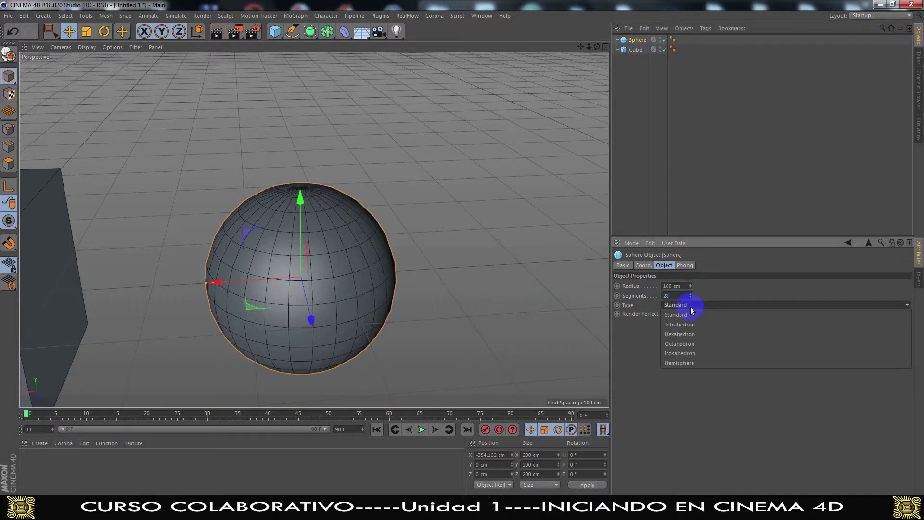
left_click(679, 324)
left_click_drag(596, 46, 486, 250)
left_click_drag(581, 46, 466, 236)
mouse_move(596, 46)
left_mouse_down()
mouse_move(457, 251)
mouse_move(462, 260)
mouse_move(579, 46)
left_mouse_up()
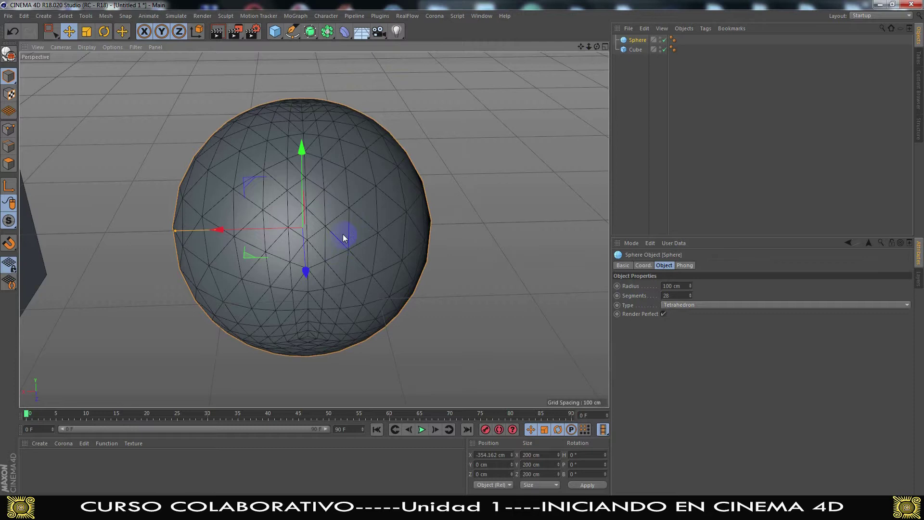
Step: Compare the sphere's Standard and Hexahedron types, examining the Hexahedron mesh from several angles
left_click(692, 307)
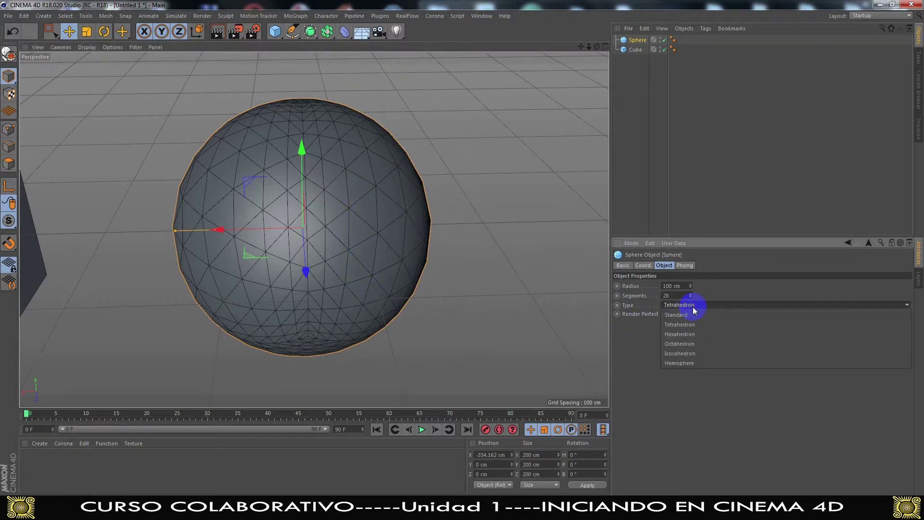
left_click(691, 315)
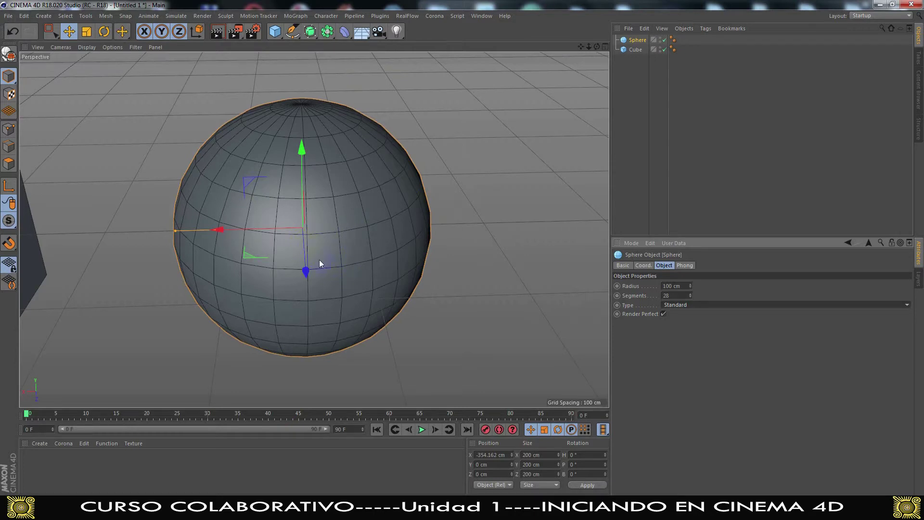
left_click(669, 305)
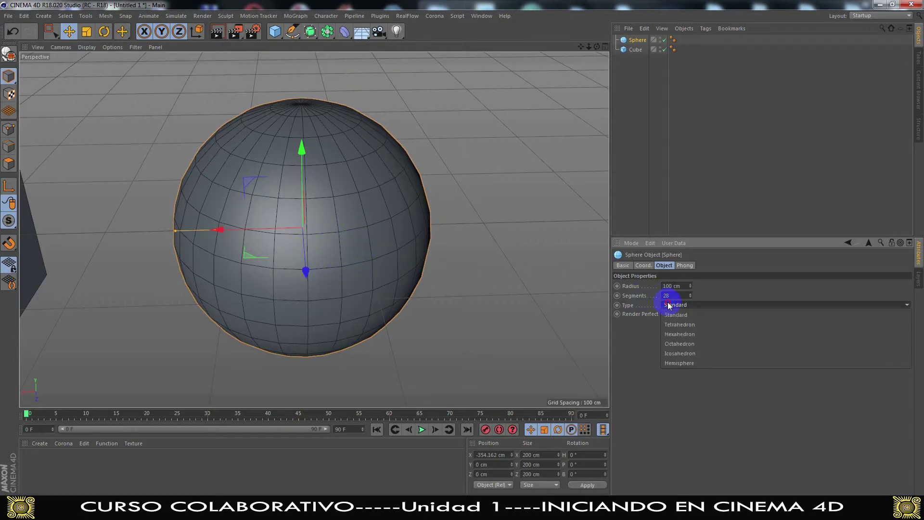
left_click(688, 334)
left_click_drag(597, 46, 417, 164)
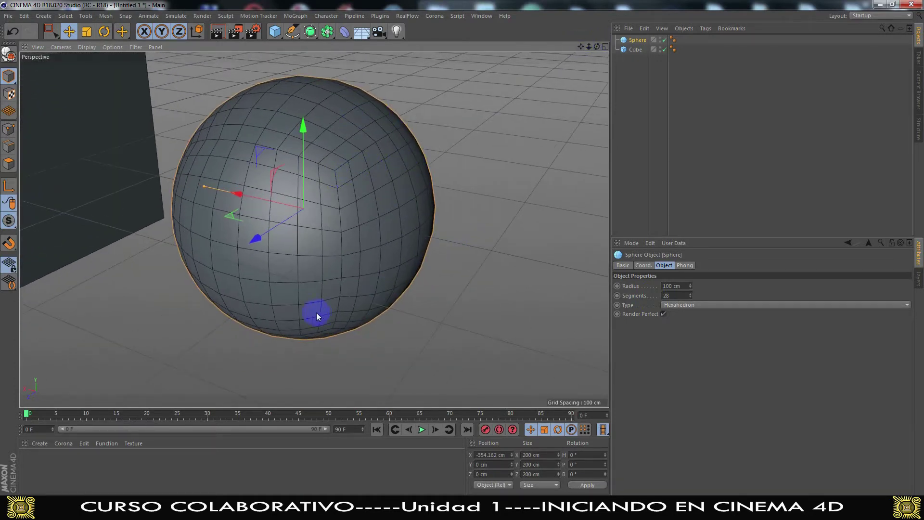
left_click_drag(595, 45, 461, 253)
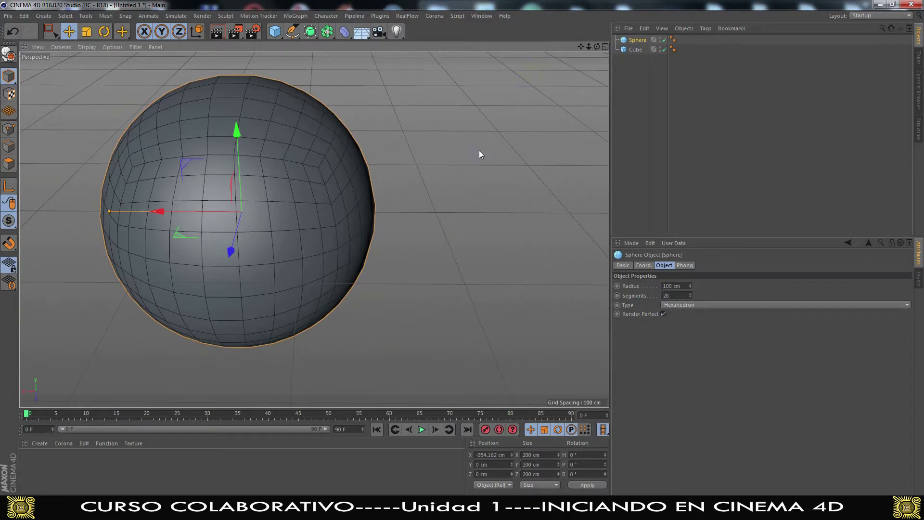
Step: Change the sphere's type to Octahedron and examine its triangular mesh from another angle
left_click(672, 305)
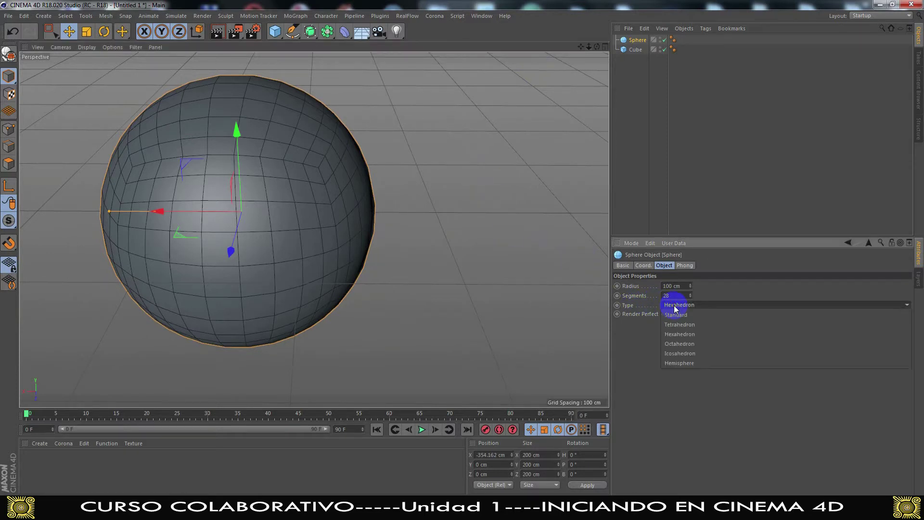
left_click(689, 344)
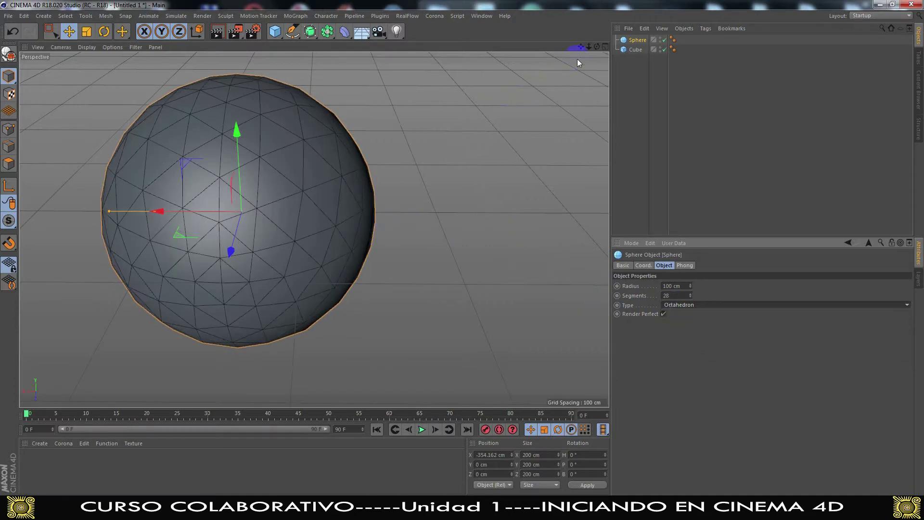
left_click_drag(596, 46, 539, 60)
mouse_move(462, 252)
left_mouse_down()
mouse_move(506, 250)
mouse_move(510, 221)
mouse_move(515, 248)
mouse_move(462, 254)
left_mouse_up()
Step: Try the Tetrahedron and Icosahedron types on the sphere and examine the Icosahedron mesh
left_click(712, 304)
left_click(705, 324)
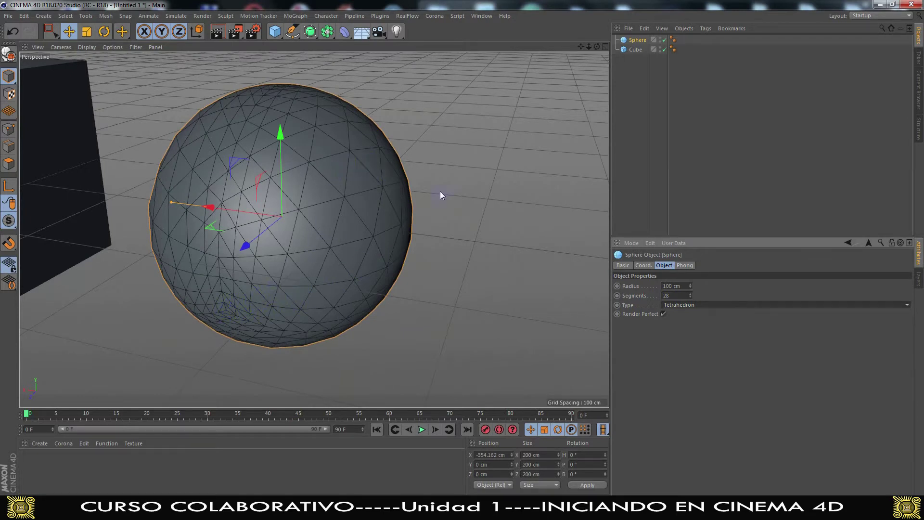
left_click(669, 305)
left_click(682, 354)
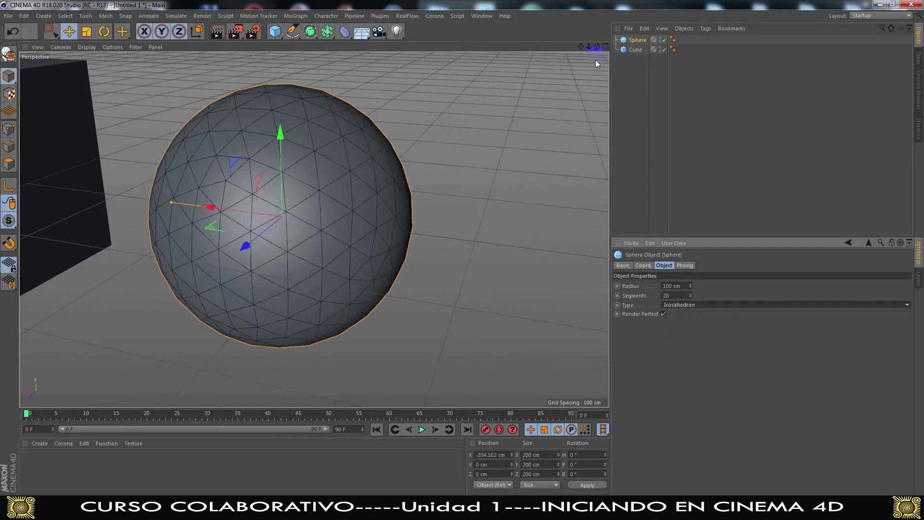
left_click_drag(597, 46, 462, 253)
Step: Change the sphere's type to Hemisphere and view the half sphere from another angle
left_click(692, 305)
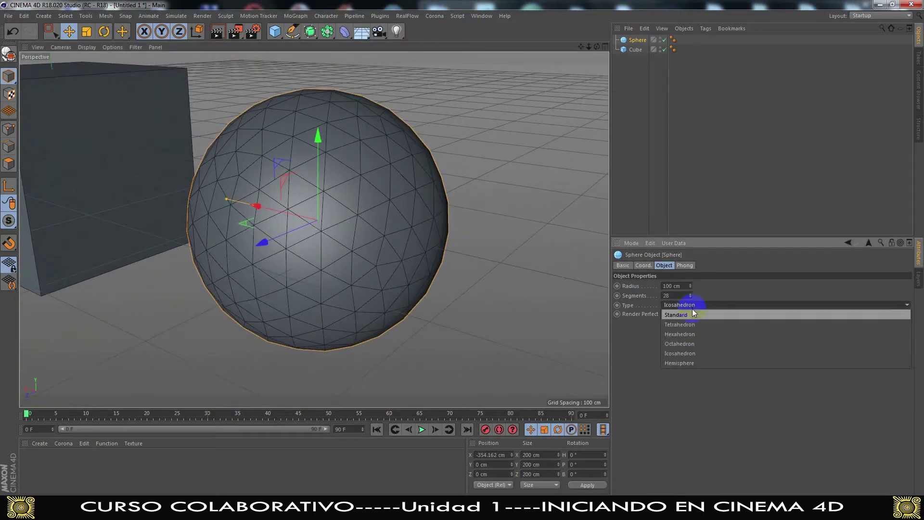
left_click(692, 363)
left_click_drag(596, 46, 462, 253)
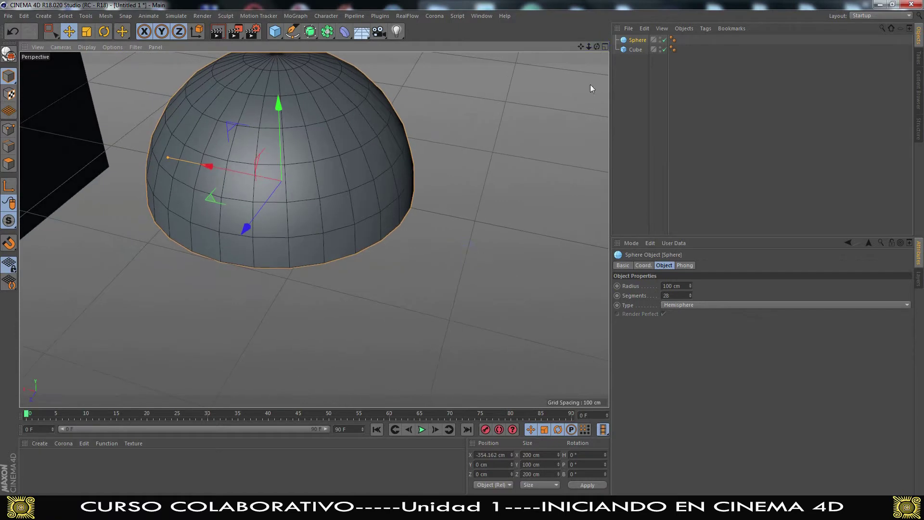
Step: Set the sphere's type back to Standard and examine how its segments converge at the top pole
left_click(680, 304)
left_click(680, 317)
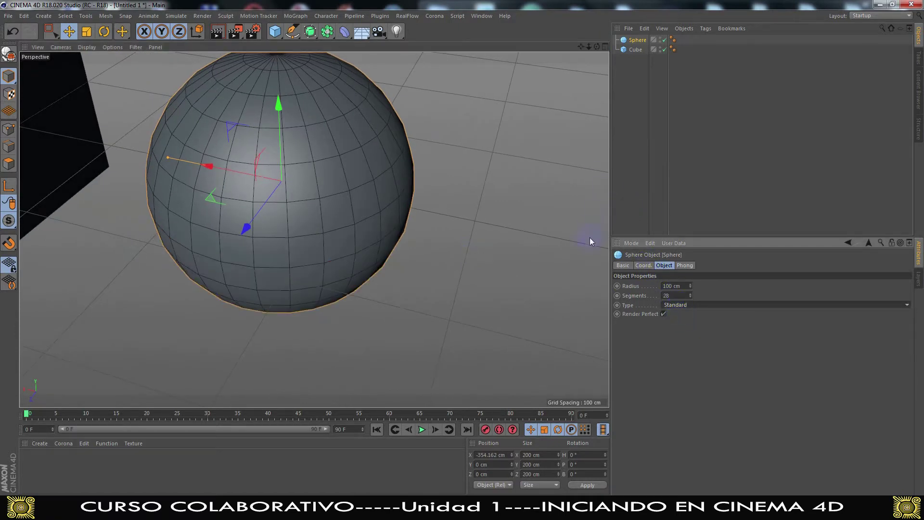
left_click_drag(598, 46, 462, 252)
scroll(353, 161, "down", 3)
scroll(390, 204, "up", 1)
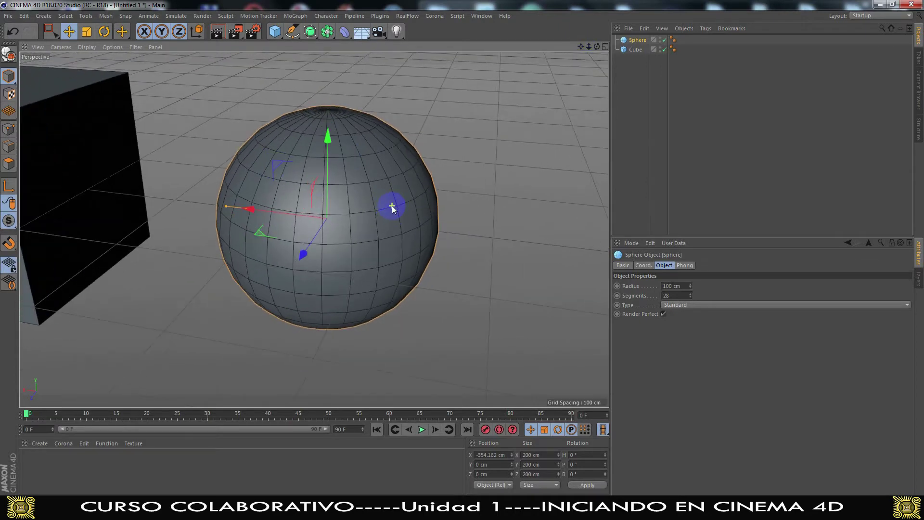
scroll(387, 201, "up", 2)
scroll(365, 202, "down", 6)
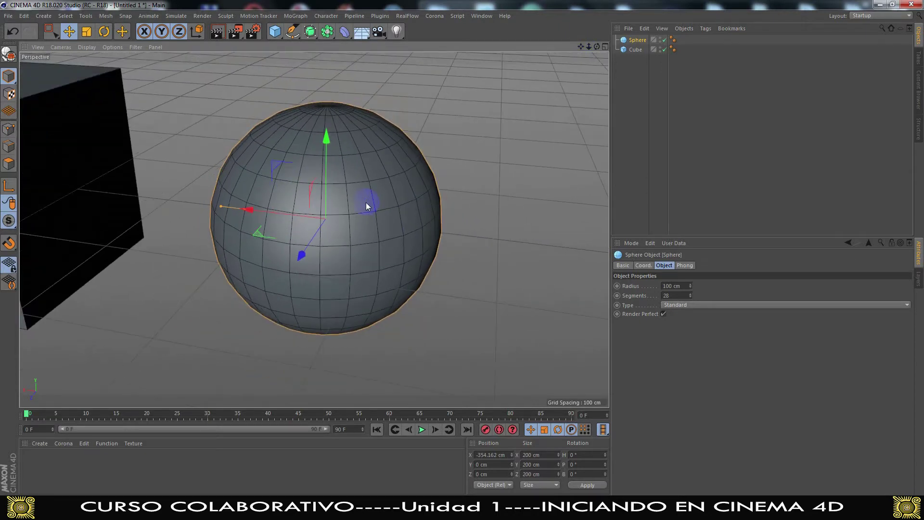
scroll(308, 197, "up", 3)
scroll(308, 197, "up", 2)
left_click_drag(596, 47, 462, 252)
scroll(438, 85, "up", 6)
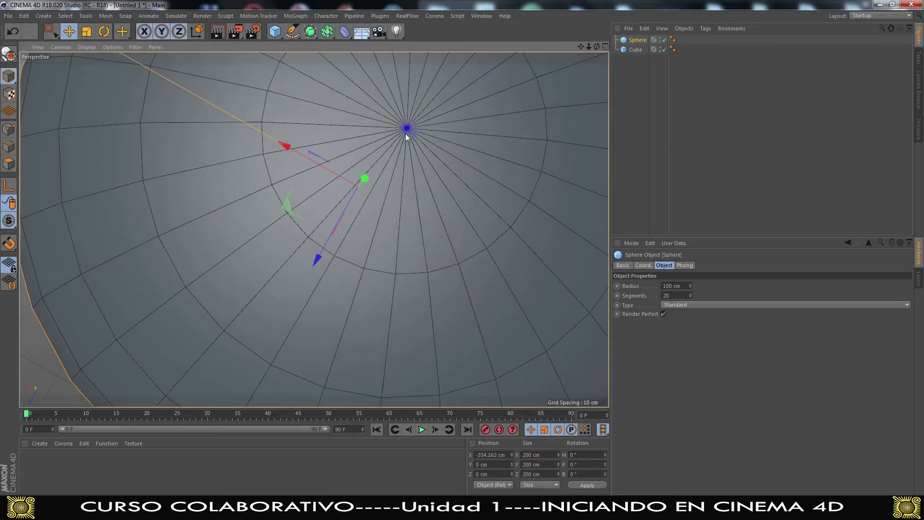
scroll(421, 132, "down", 5)
left_click_drag(597, 47, 631, 235)
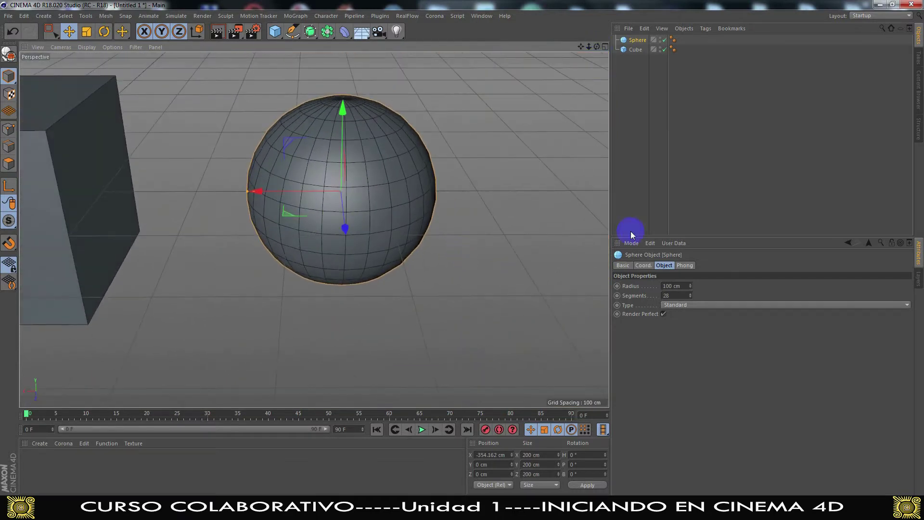
Step: Set the sphere's type to Hexahedron and examine its quad mesh up close
left_click(677, 305)
left_click(692, 334)
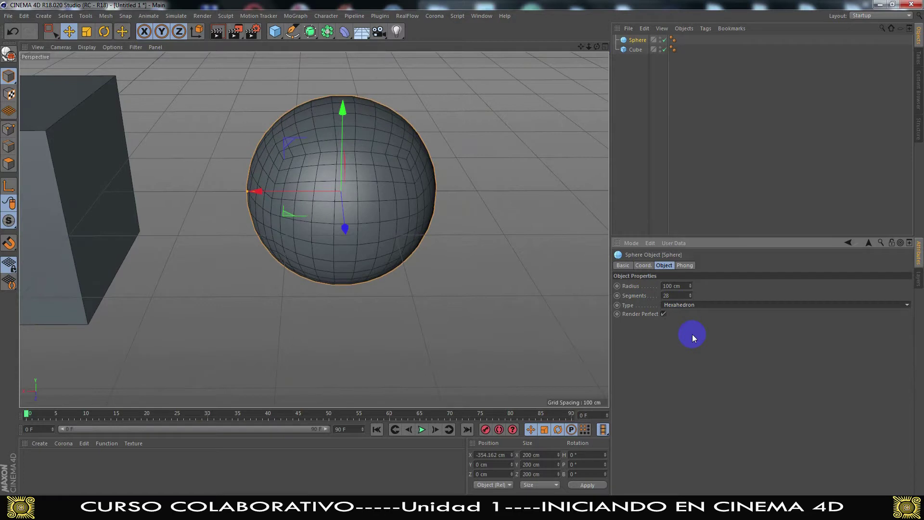
scroll(381, 152, "up", 5)
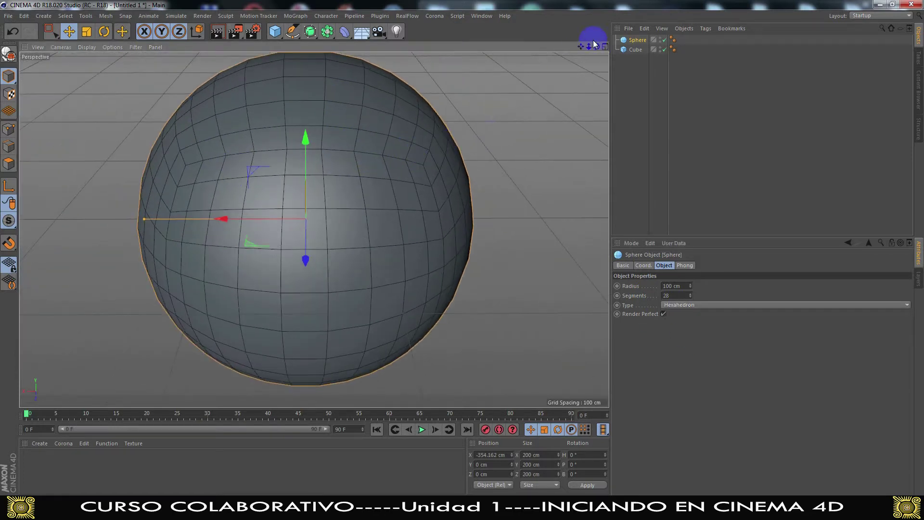
left_click_drag(595, 46, 462, 252)
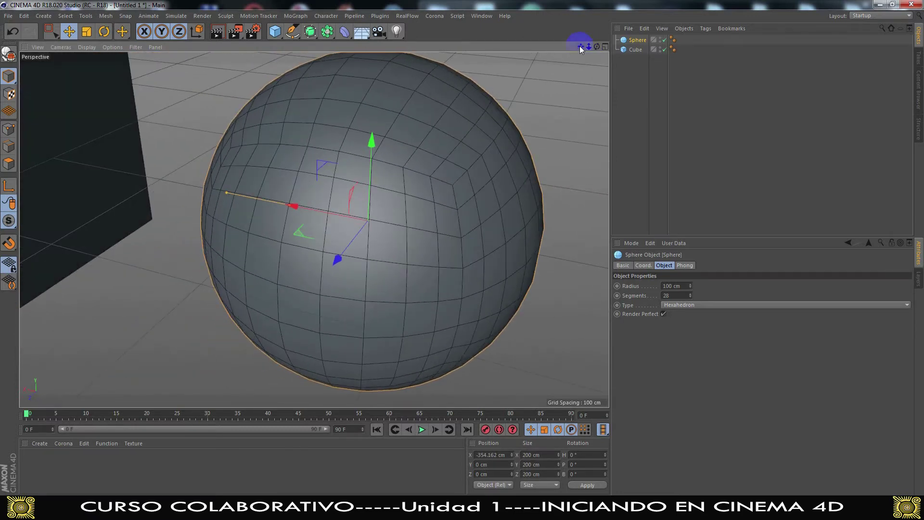
left_click_drag(580, 46, 464, 252)
left_click(617, 289)
left_click(637, 40)
left_click(367, 141)
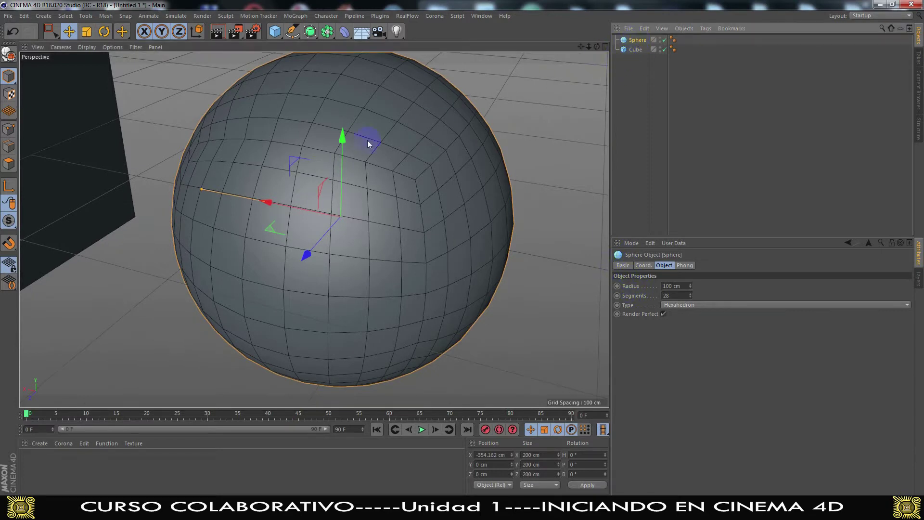
Step: Enlarge the sphere's radius to about 108 cm and reduce its segments to 15
mouse_move(203, 190)
left_mouse_down()
mouse_move(268, 207)
mouse_move(178, 193)
mouse_move(230, 195)
mouse_move(192, 192)
left_mouse_up()
left_click(483, 280)
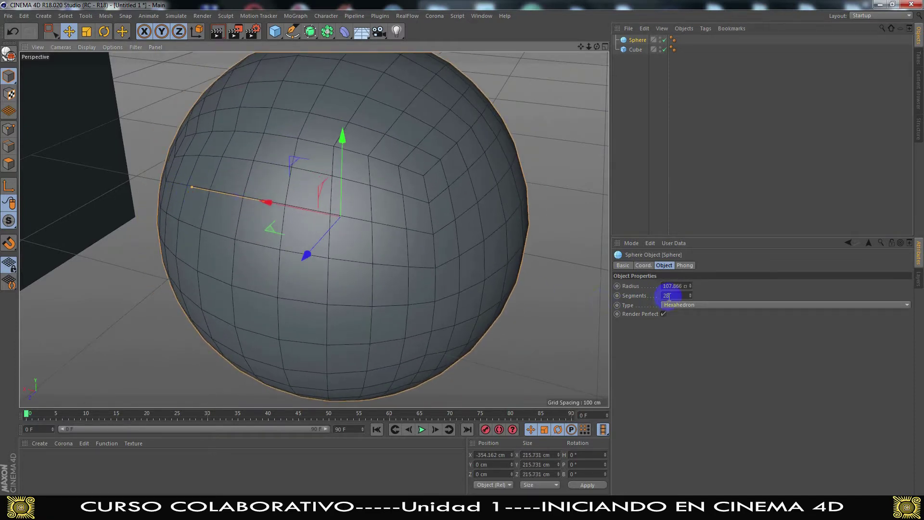
left_click_drag(689, 295, 690, 294)
scroll(463, 206, "down", 5)
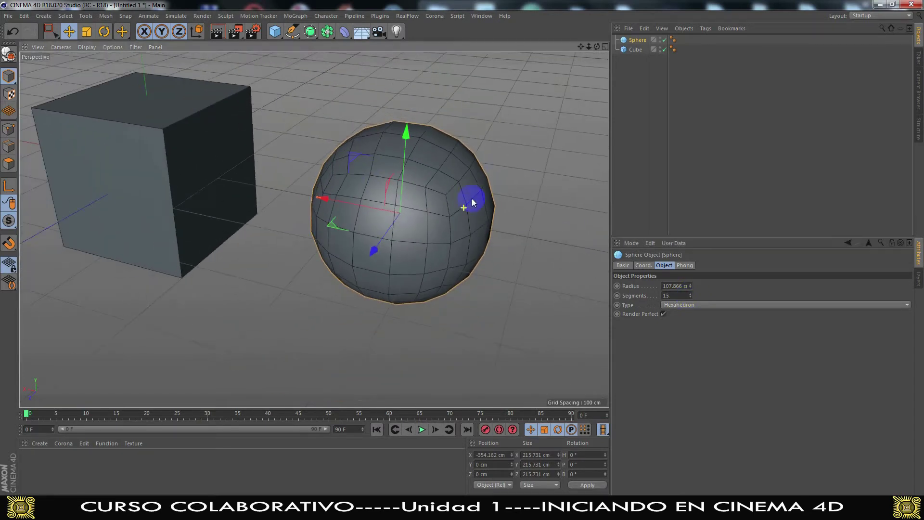
Step: Make the sphere editable and select one of its faces in polygon mode
left_click_drag(597, 47, 596, 47)
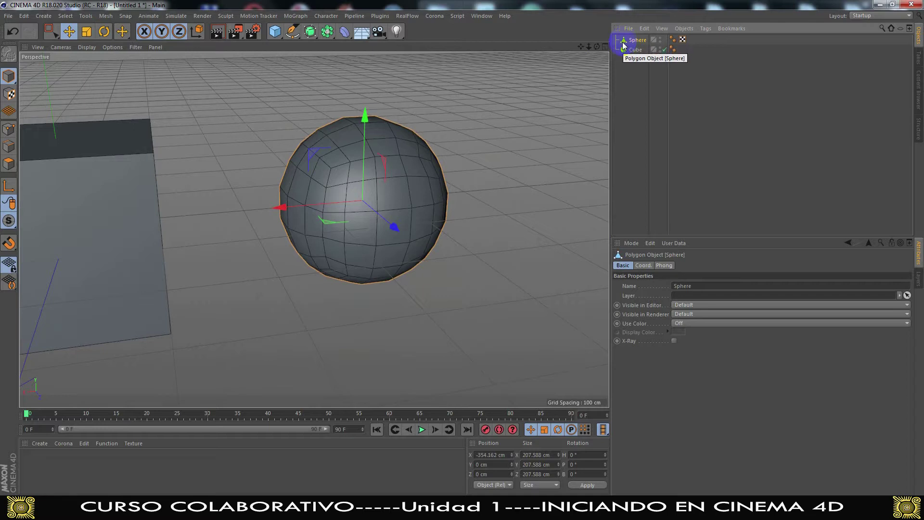
left_click(9, 164)
left_click(400, 206)
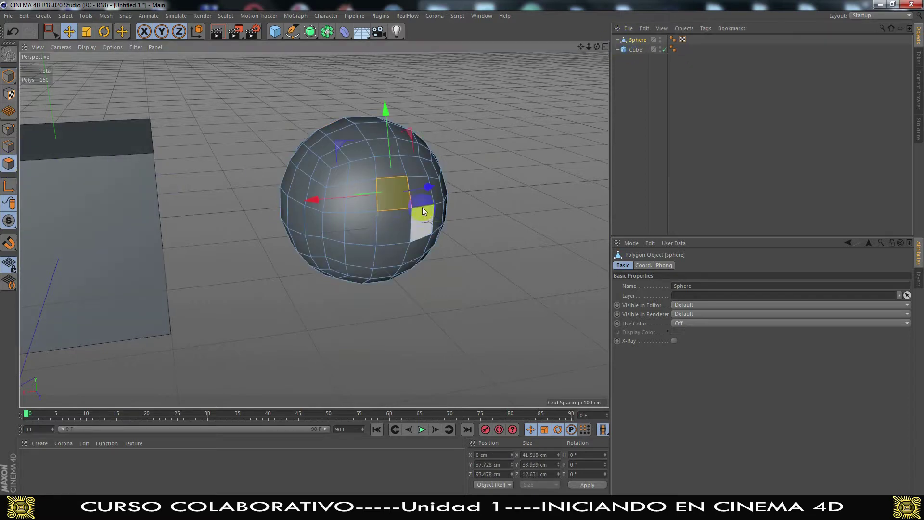
Step: Pull the sphere's front polygon outward and its top polygon up to about 182 cm in Y
left_click_drag(388, 111, 388, 130)
left_click_drag(597, 46, 466, 316)
mouse_move(384, 126)
left_mouse_down()
mouse_move(368, 102)
mouse_move(371, 72)
left_mouse_up()
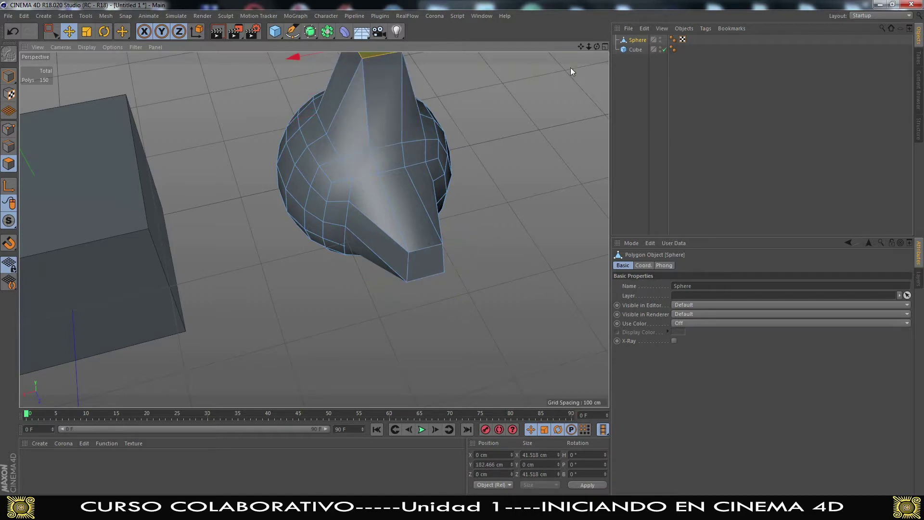
Step: Pull the sphere's two opposite side polygons outward along X, to about -182 cm and about 170 cm
left_click_drag(595, 46, 558, 130)
left_click(498, 235)
left_click_drag(539, 257, 564, 181, "ctrl")
left_click_drag(597, 46, 462, 254)
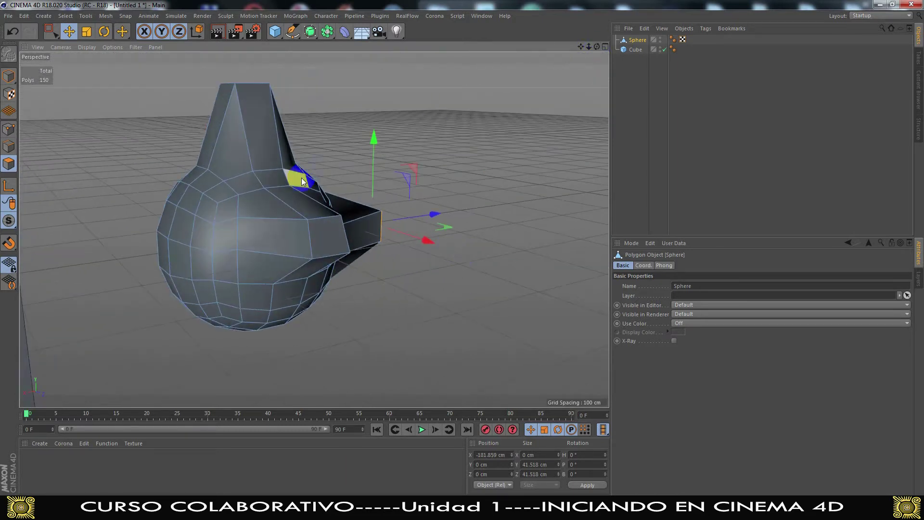
left_click(169, 252)
left_click_drag(57, 263, 462, 253, "ctrl")
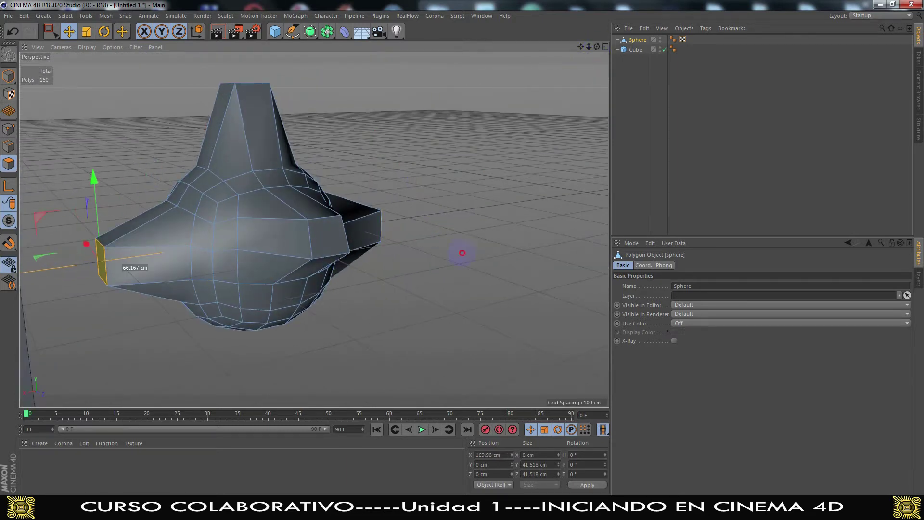
Step: Pull the polygon on the negative Z side of the sphere outward to about -214 cm
left_click_drag(594, 39, 462, 253)
scroll(402, 318, "down", 5)
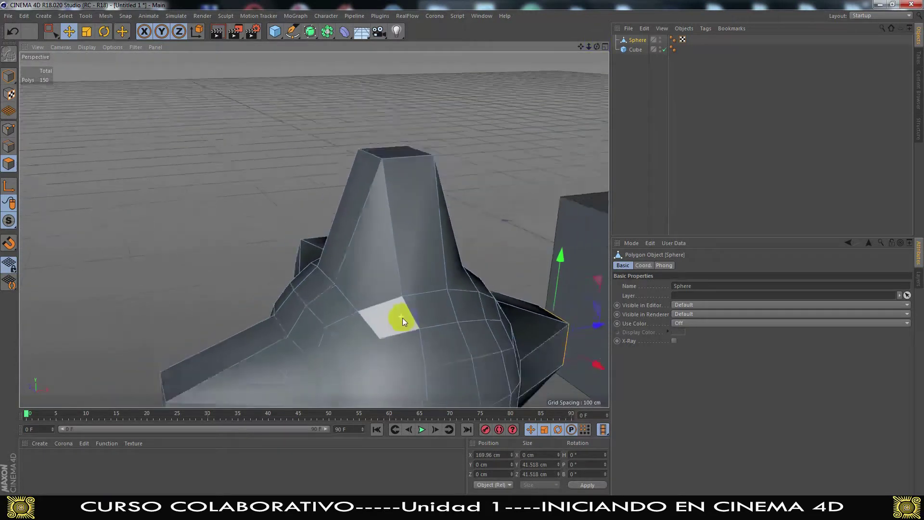
left_click(439, 375)
left_click_drag(469, 396, 367, 244, "alt")
left_click_drag(593, 45, 666, 29)
left_click_drag(595, 47, 424, 257)
scroll(370, 322, "up", 8)
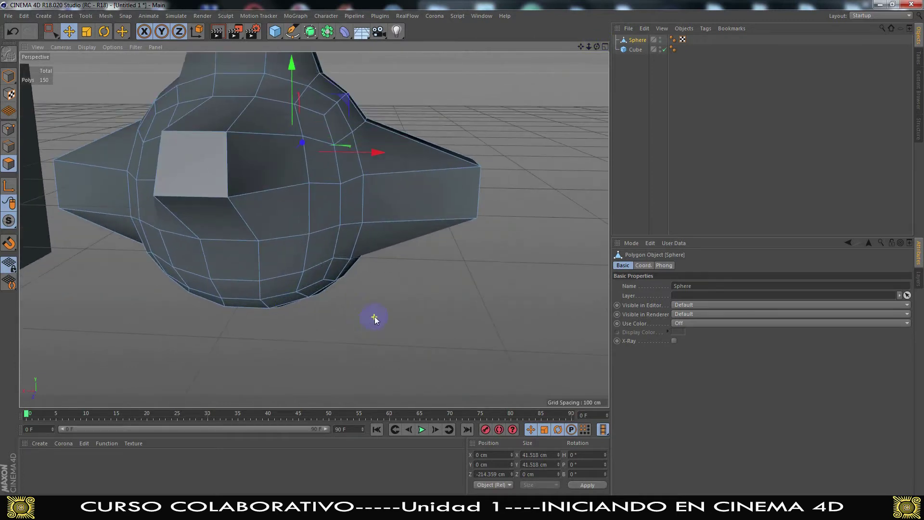
Step: Pull the sphere's bottom polygon down to about -161 cm in Y
left_click_drag(596, 46, 456, 107)
left_click(278, 379)
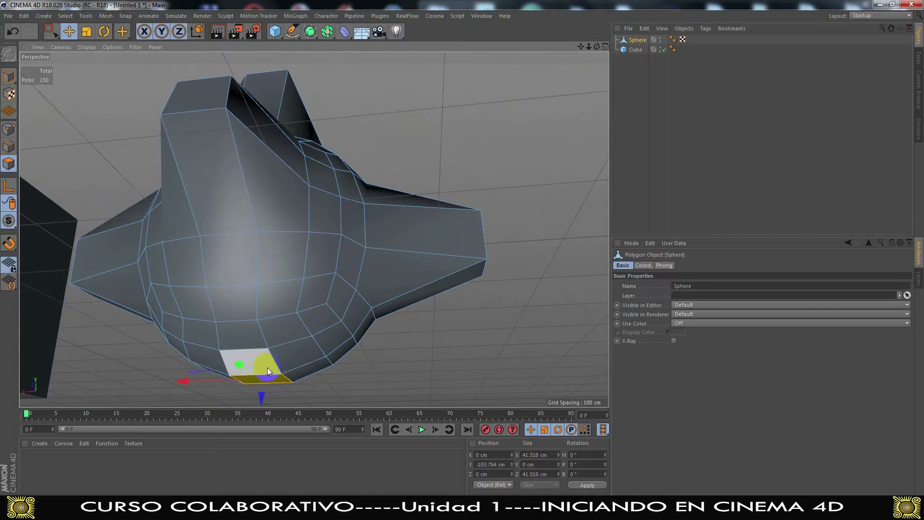
left_click_drag(264, 400, 462, 253)
scroll(340, 251, "down", 3)
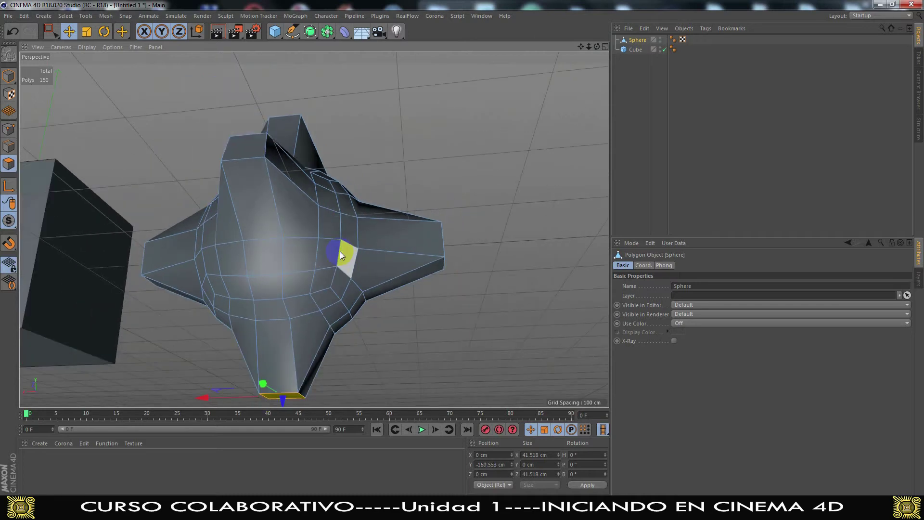
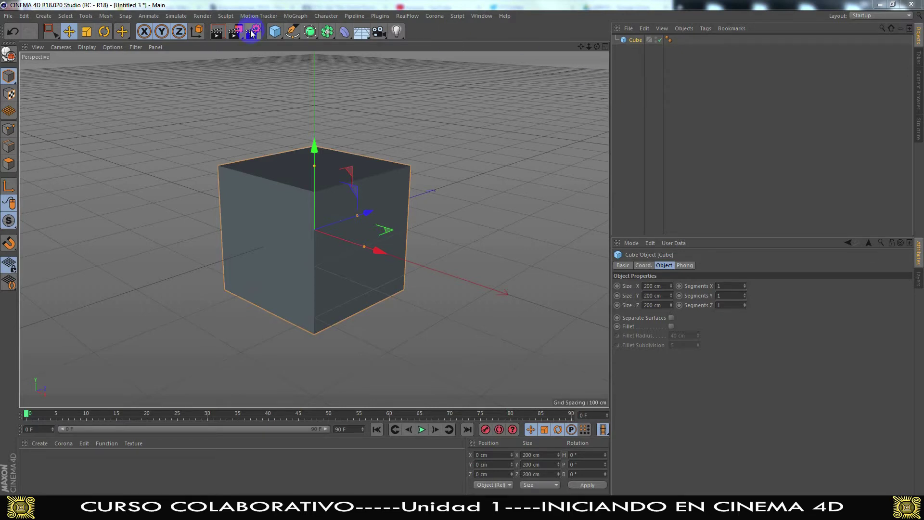
Step: Add a sphere and a capsule to the cube's scene, moving the capsule along positive Z and the sphere along negative X
left_click(274, 31)
left_click(447, 60)
left_click(275, 31)
left_click(349, 80)
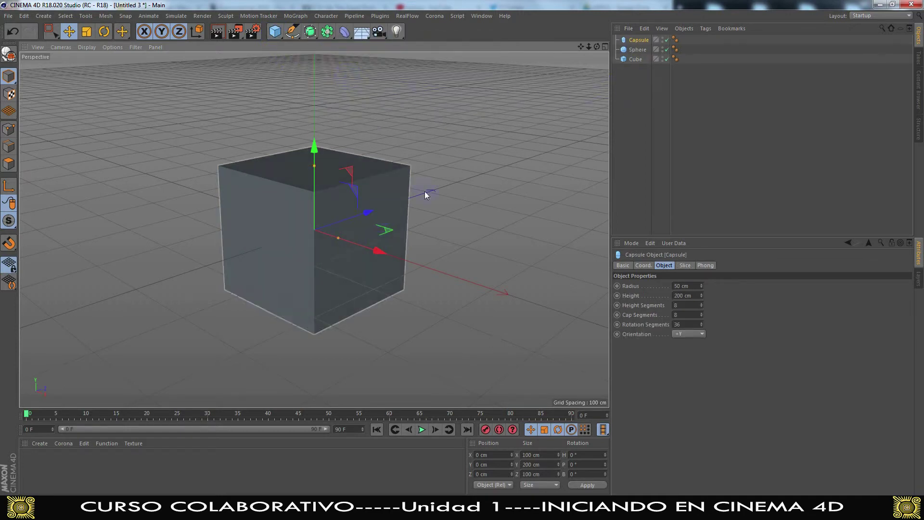
left_click_drag(378, 210, 498, 169)
left_click(638, 50)
left_click_drag(379, 251, 234, 202)
Step: Select the capsule, sphere and cube together and convert them all to editable polygon objects
left_click_drag(461, 252, 470, 256, "alt")
left_click_drag(663, 90, 622, 36)
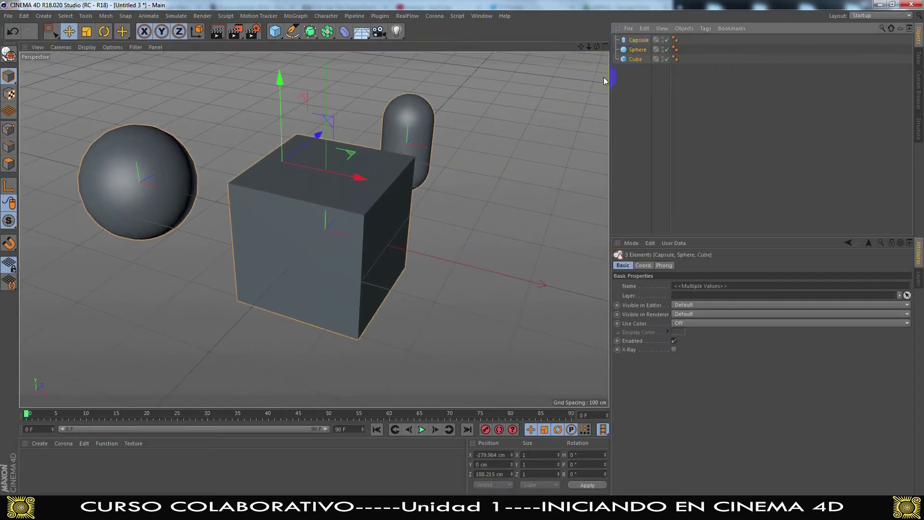
key("c")
left_click(624, 92)
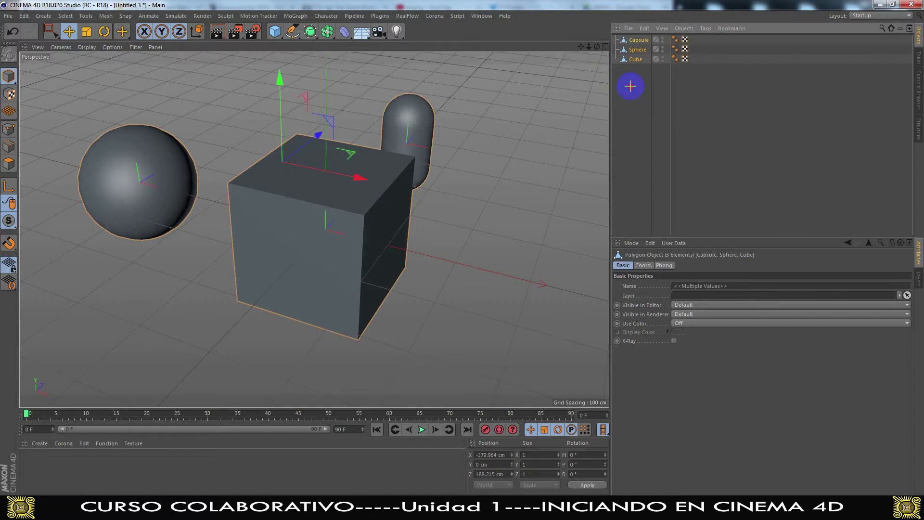
Step: Move the cube to the first position in the object list, above the capsule and sphere
left_click_drag(582, 48, 233, 169)
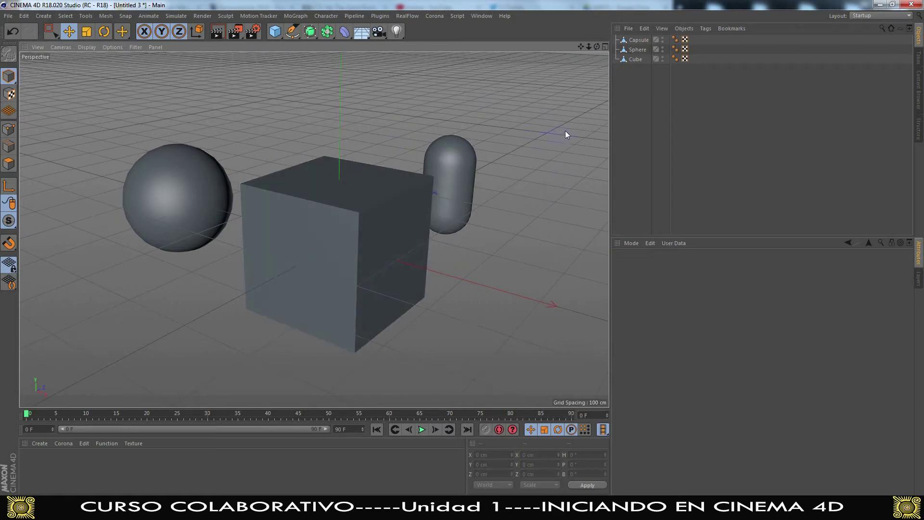
double_click(635, 59)
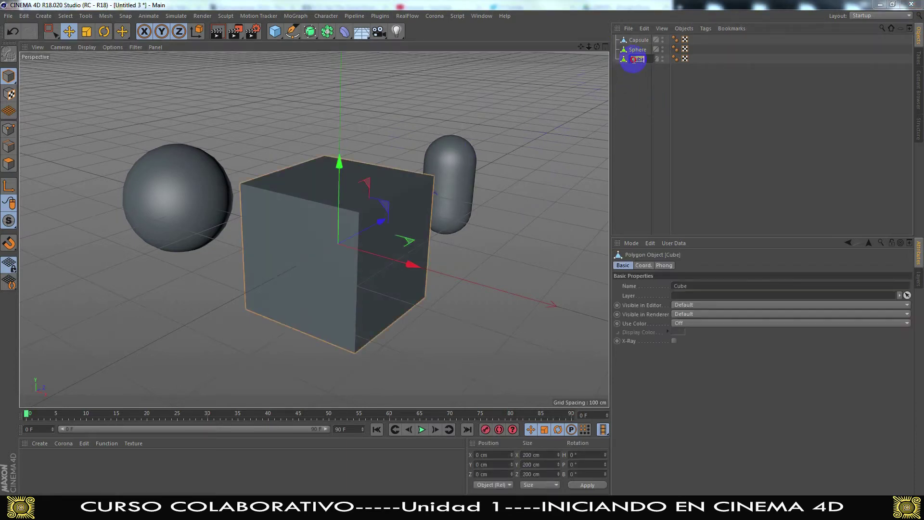
left_click_drag(630, 59, 638, 37)
left_click(633, 98)
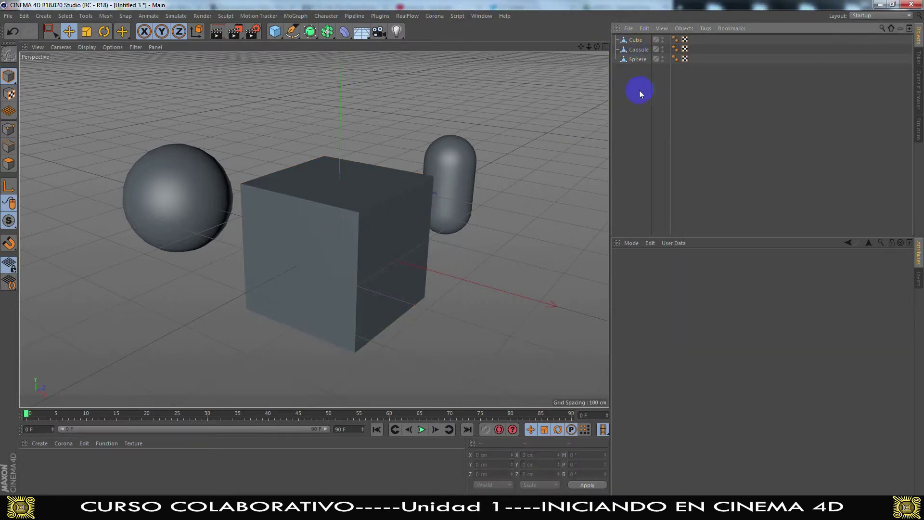
Step: Select the capsule and sphere in the object list and make both children of the cube
left_click(364, 210)
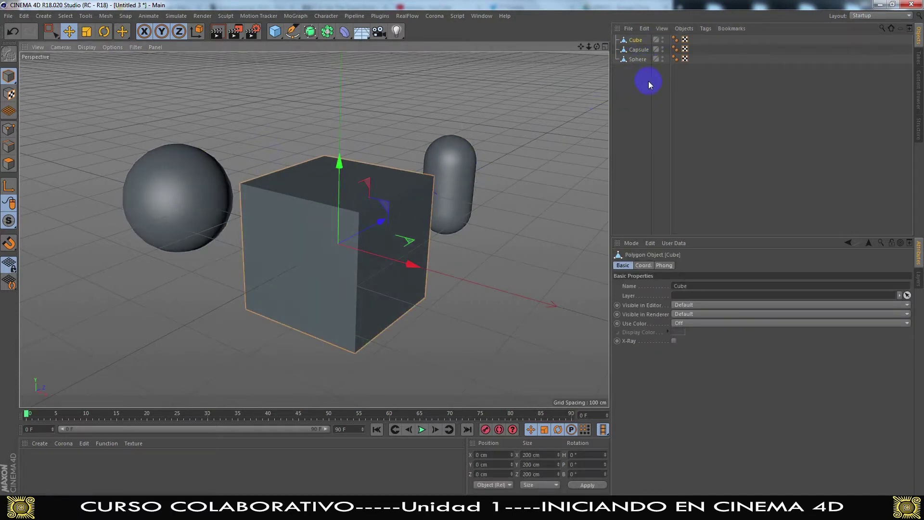
left_click_drag(674, 77, 635, 52)
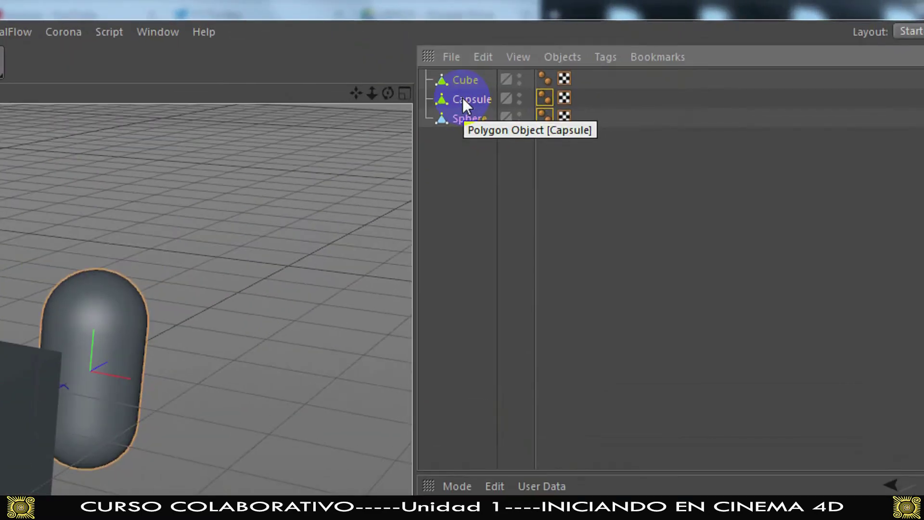
left_click(462, 99)
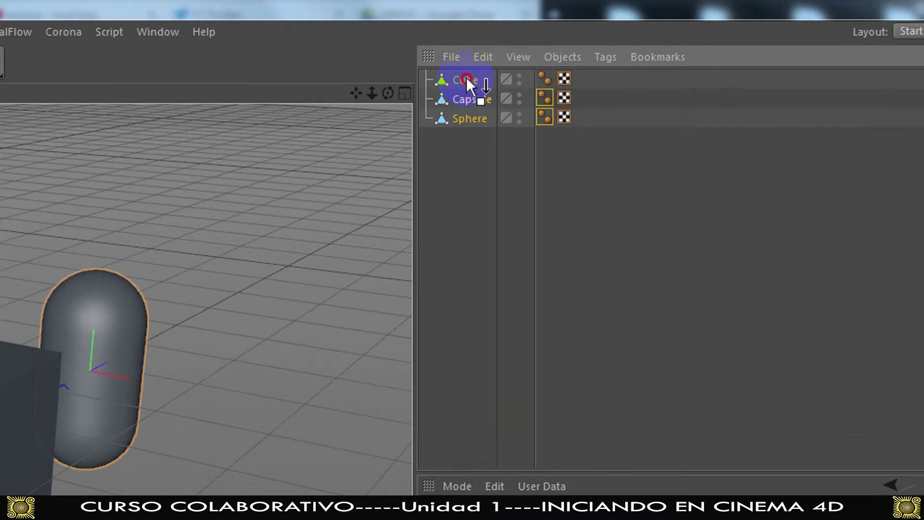
left_click_drag(466, 77, 466, 79)
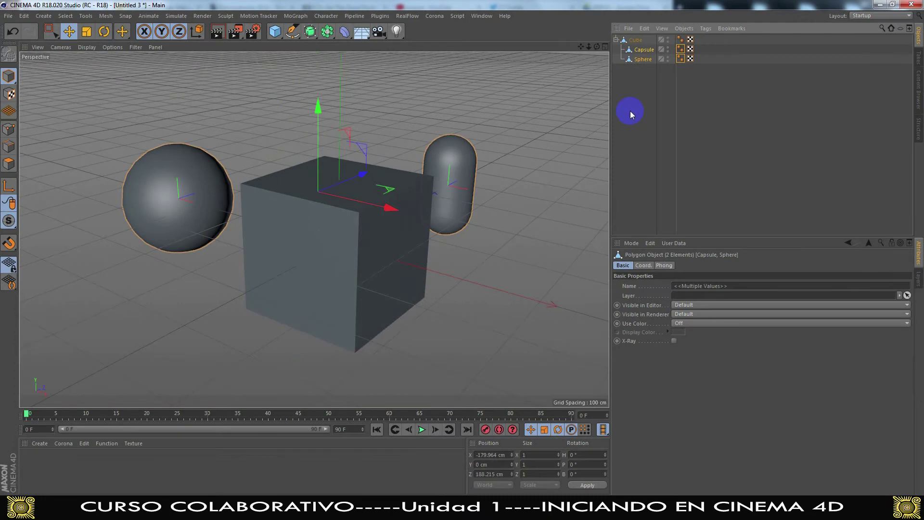
Step: Try moving the parent cube along positive Z to about 128 cm, and undo the move
left_click(640, 41)
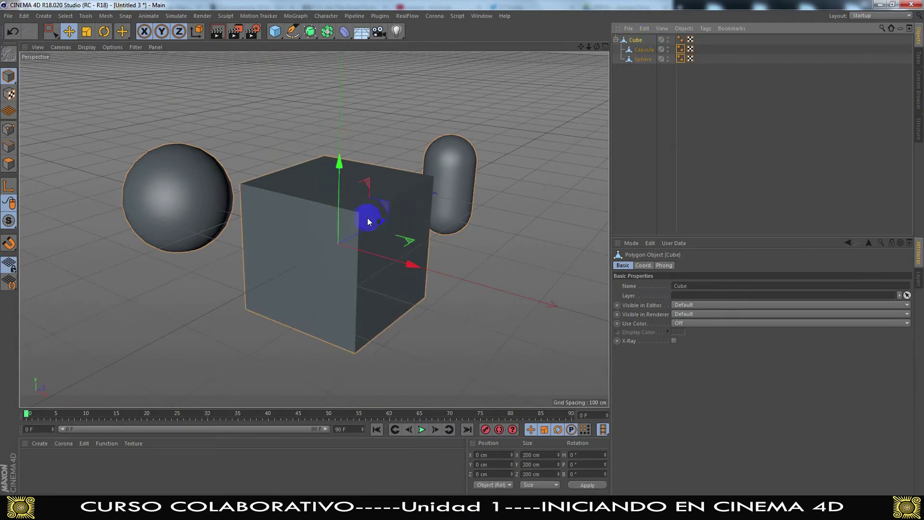
left_click_drag(381, 225, 396, 155)
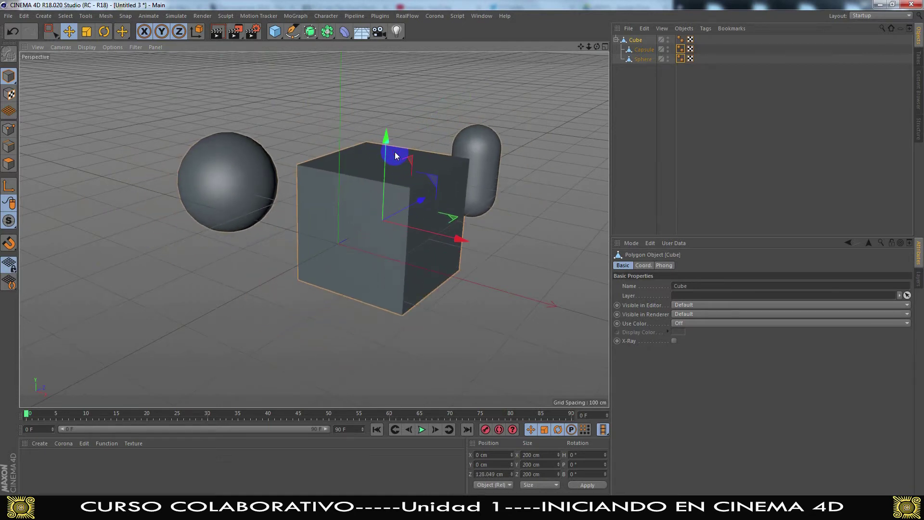
key("ctrl+z")
Step: Move only the child sphere along X to about -331 cm and clear the selection
left_click(651, 80)
left_click(643, 59)
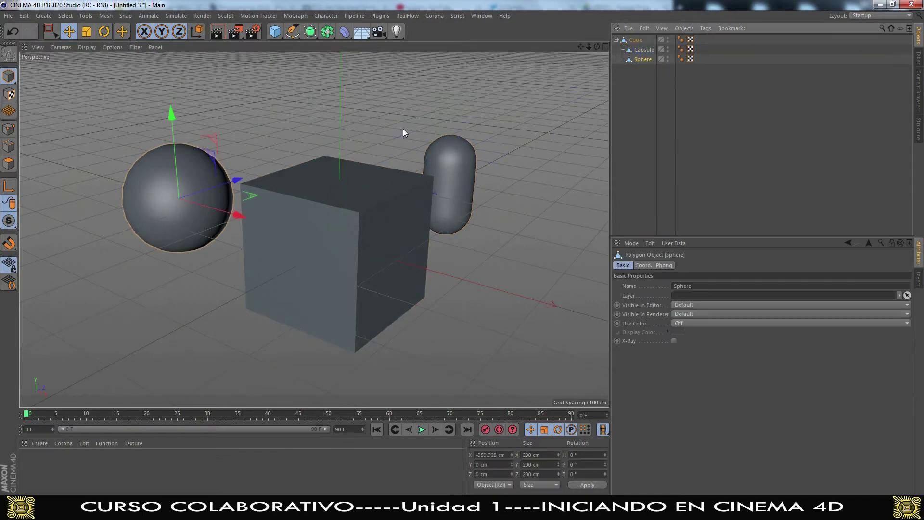
mouse_move(238, 215)
left_mouse_down()
mouse_move(268, 223)
mouse_move(217, 210)
mouse_move(247, 216)
left_mouse_up()
left_click(639, 92)
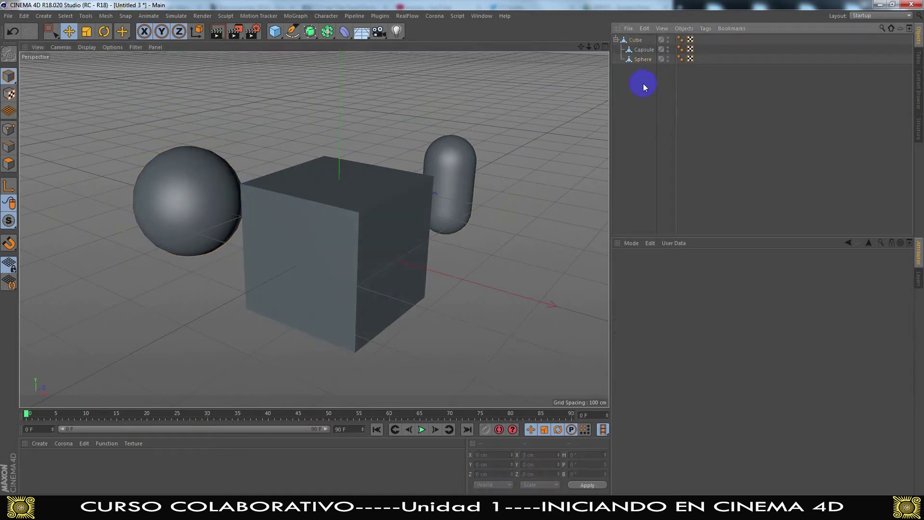
Step: Nest the capsule under the sphere, and test the hierarchy by moving the cube along Z and undoing it
left_click_drag(644, 50, 641, 59)
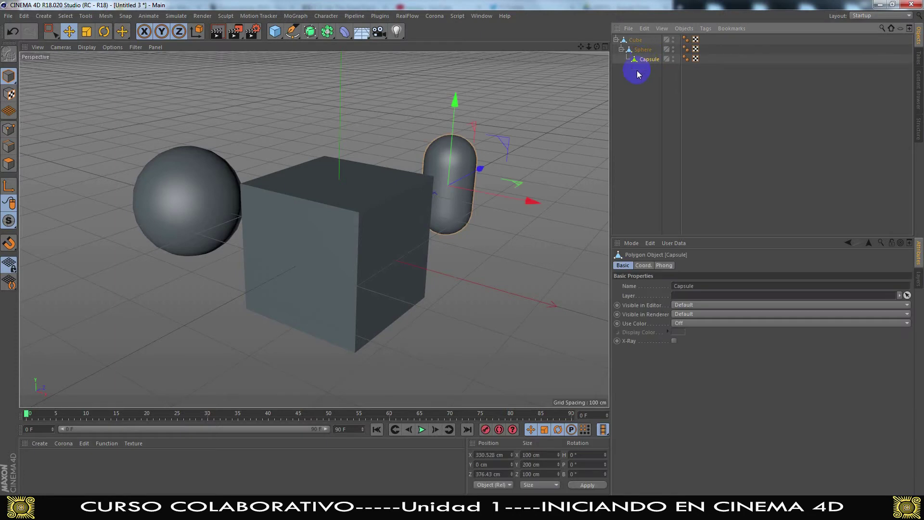
left_click(636, 41)
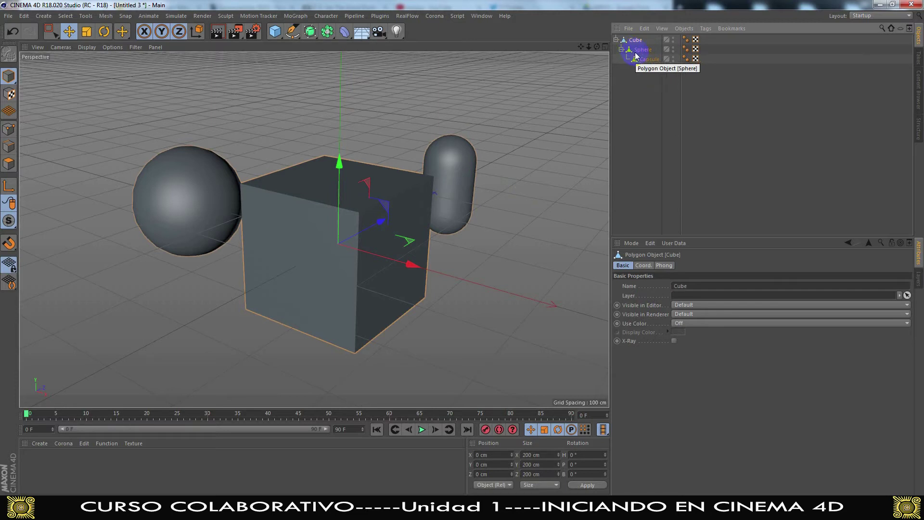
left_click_drag(381, 224, 359, 172)
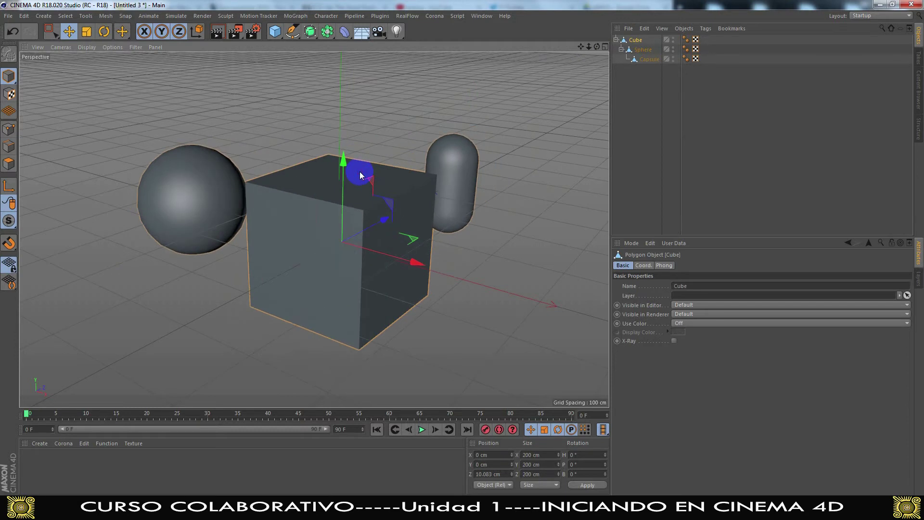
key("ctrl+z")
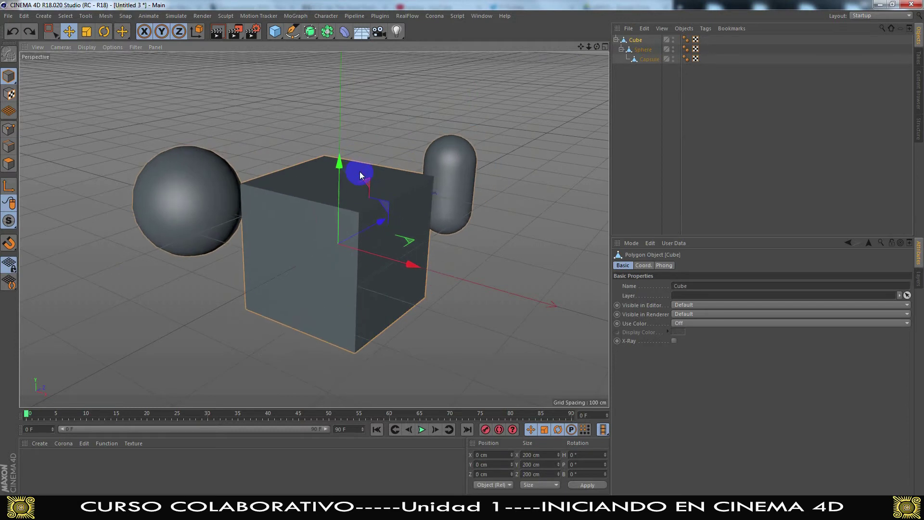
Step: Move the sphere with its child capsule along positive Z, and pull the capsule alone back to about 307 cm in Z
left_click(642, 49)
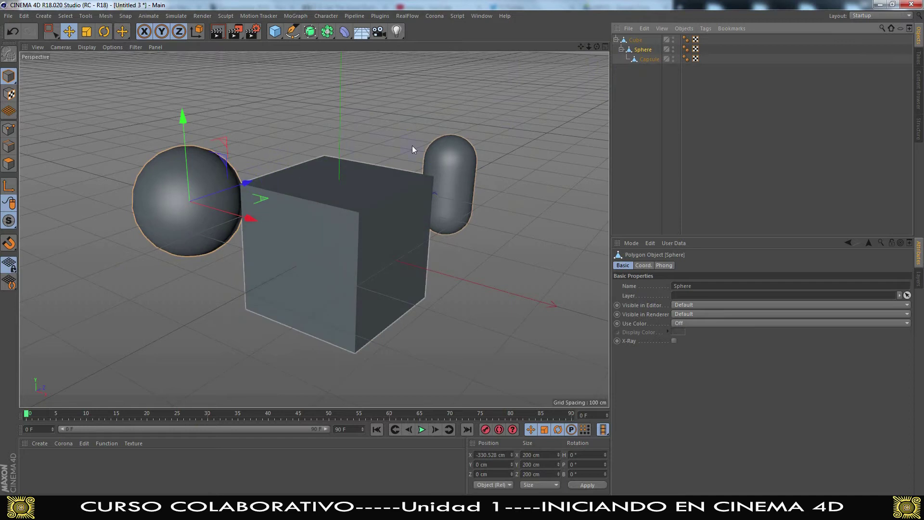
mouse_move(242, 187)
left_mouse_down()
mouse_move(371, 139)
mouse_move(259, 182)
mouse_move(215, 185)
mouse_move(332, 156)
mouse_move(266, 198)
mouse_move(340, 241)
mouse_move(260, 183)
mouse_move(337, 140)
mouse_move(245, 188)
mouse_move(350, 149)
mouse_move(253, 186)
mouse_move(268, 191)
mouse_move(258, 193)
left_mouse_up()
left_click(647, 59)
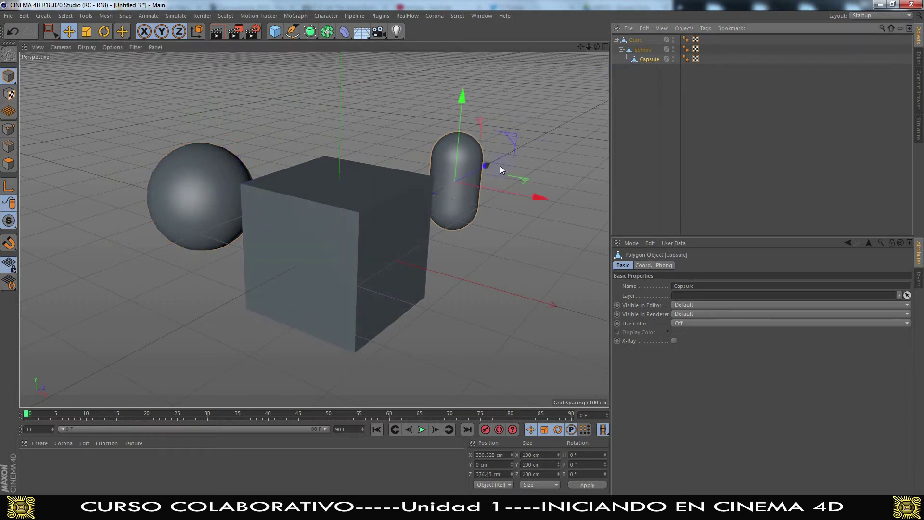
mouse_move(486, 165)
left_mouse_down()
mouse_move(532, 119)
mouse_move(423, 181)
mouse_move(472, 171)
left_mouse_up()
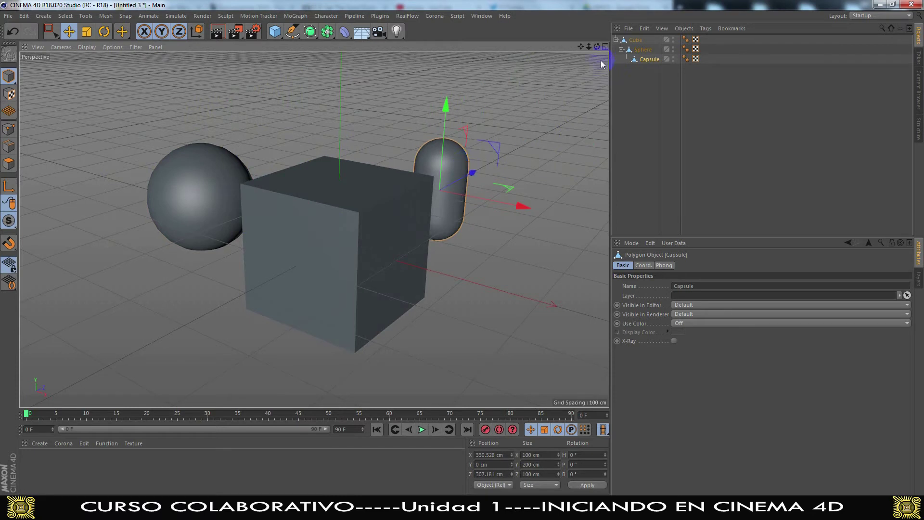
Step: Select the whole hierarchy in the object list, collapse it under the cube and clear the selection
left_click_drag(595, 46, 457, 261)
left_click_drag(707, 82, 609, 32)
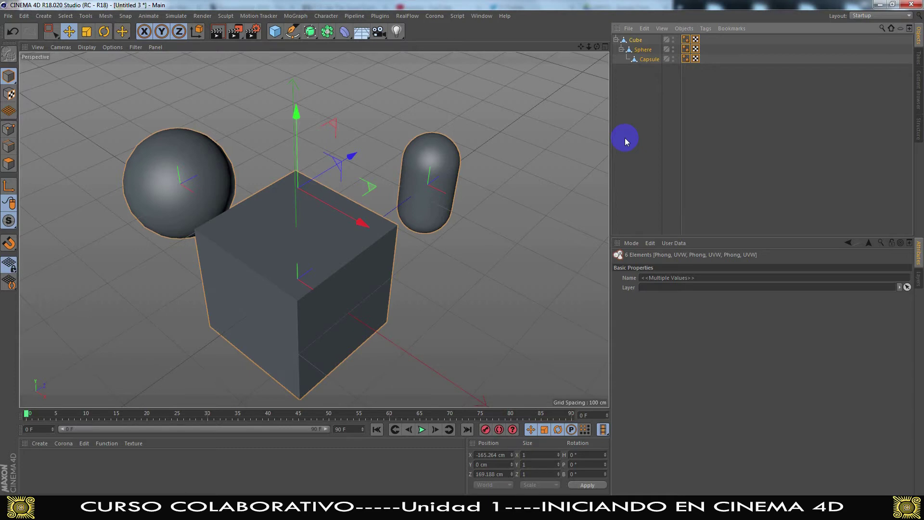
left_click(615, 39)
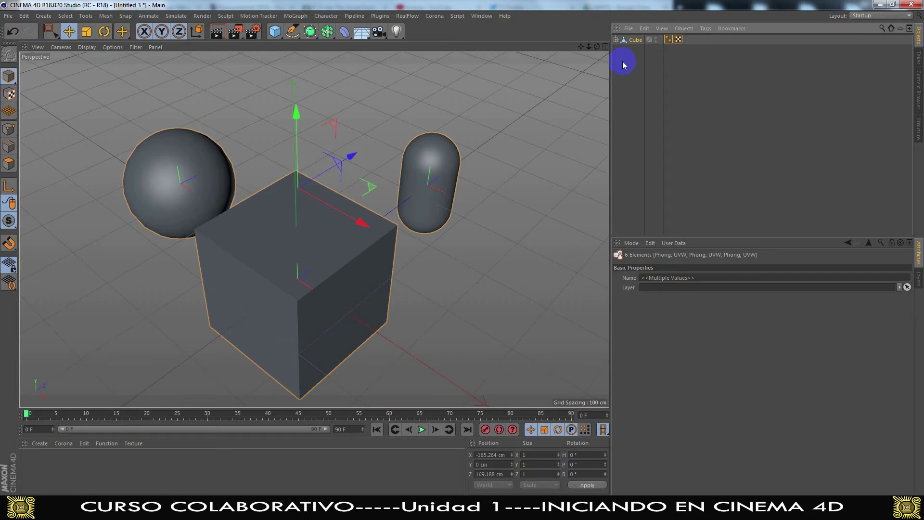
left_click(672, 105)
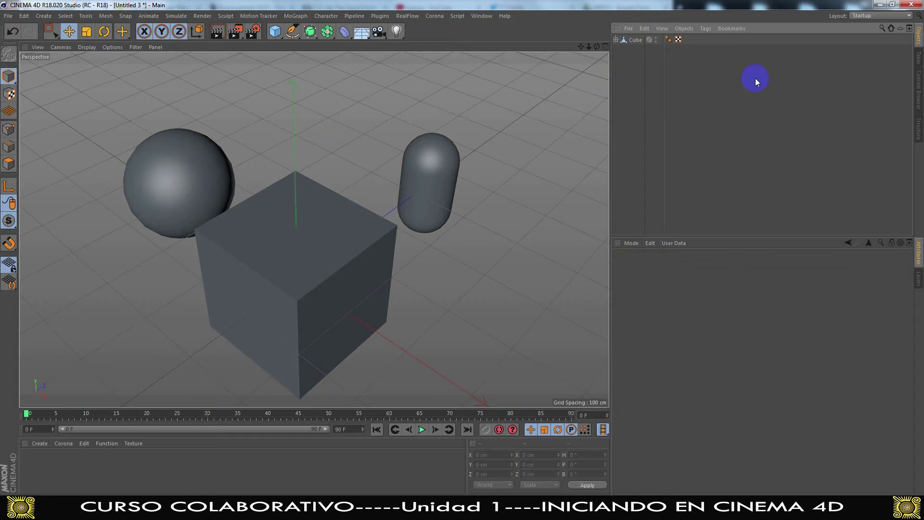
Step: Look at the Animate and BP - 3D Paint interface layouts, selecting the cube in the paint layout
left_click(868, 16)
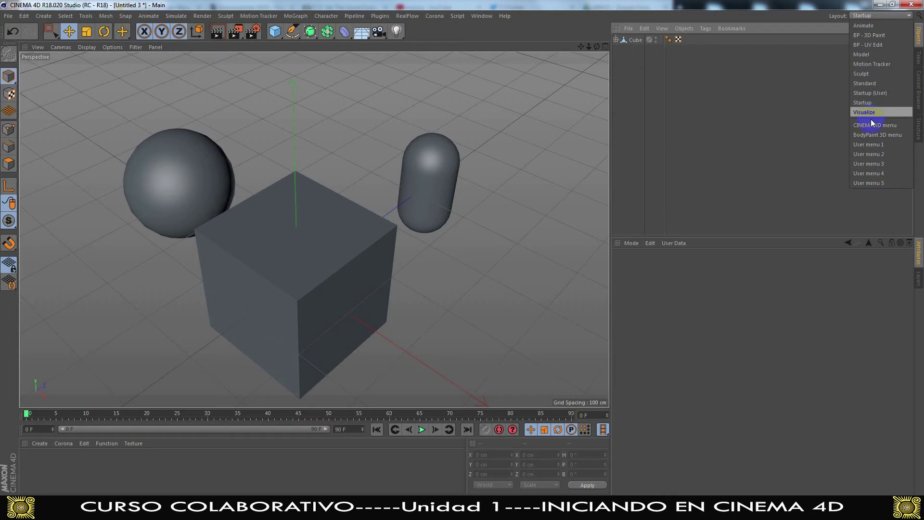
left_click(866, 28)
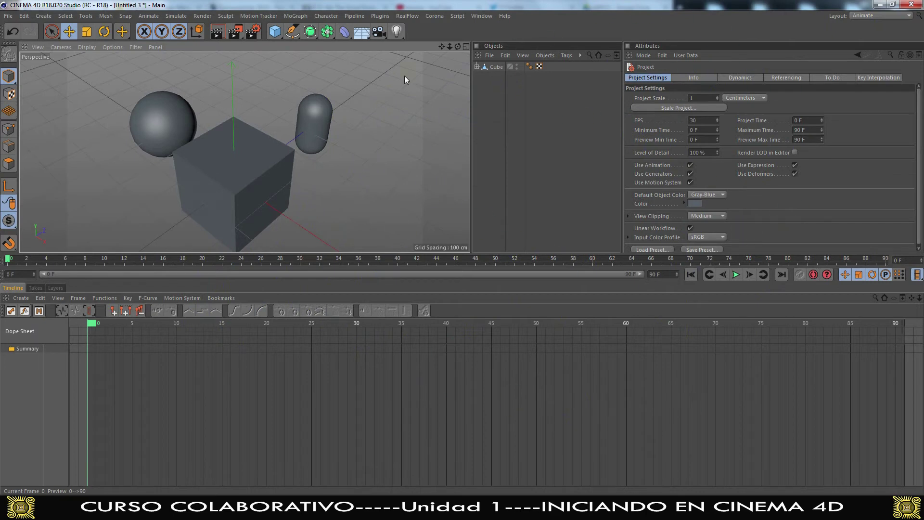
left_click(872, 15)
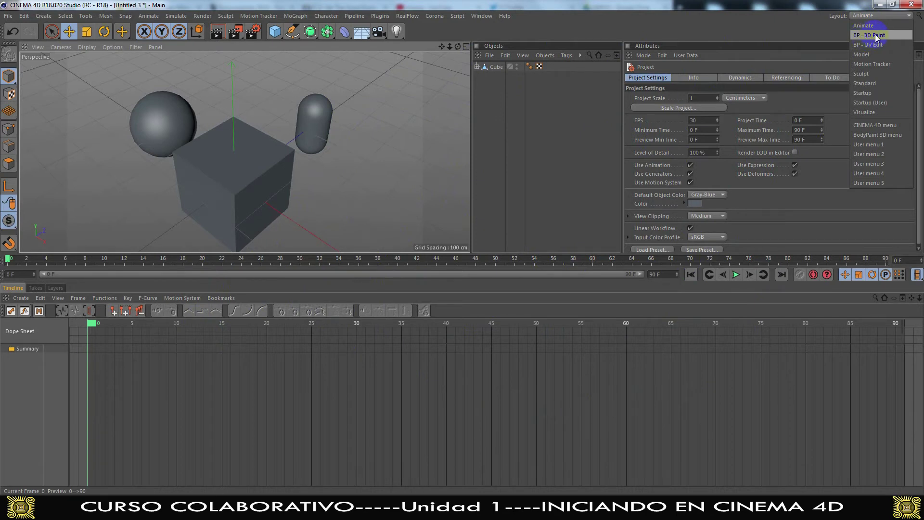
left_click(875, 35)
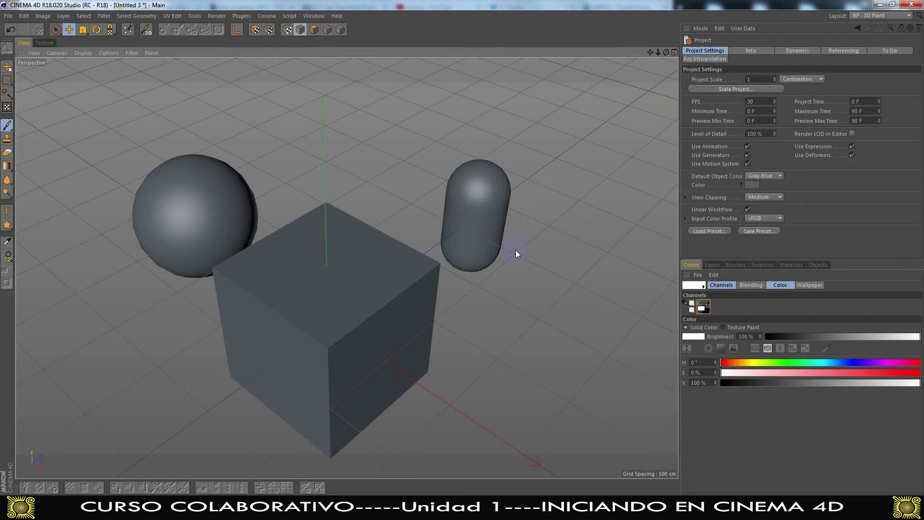
left_click(409, 288)
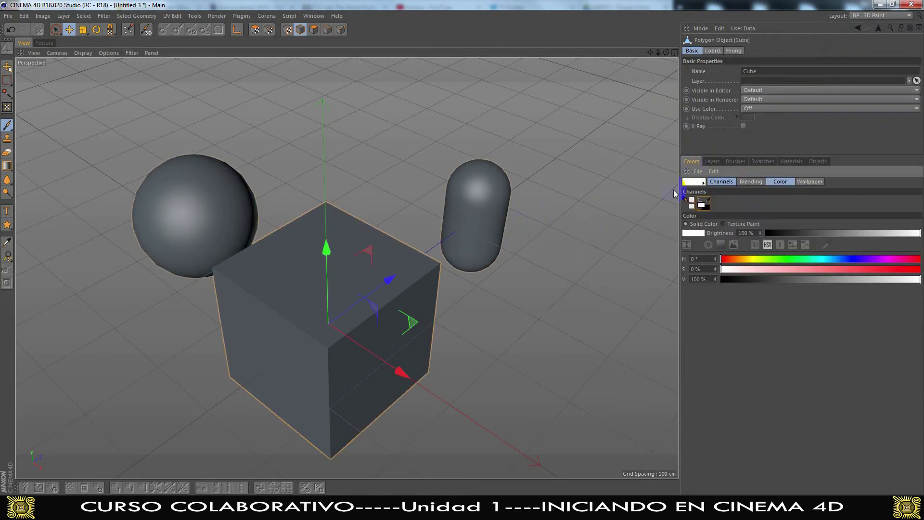
Step: Switch to the BP - UV Edit layout and examine its UV mesh area with the cube selected
left_click(866, 16)
left_click(869, 44)
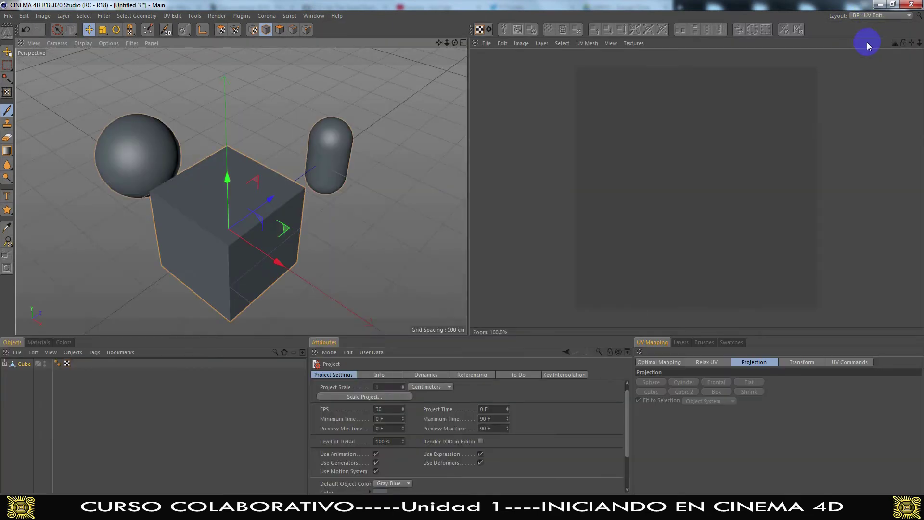
left_click(282, 194)
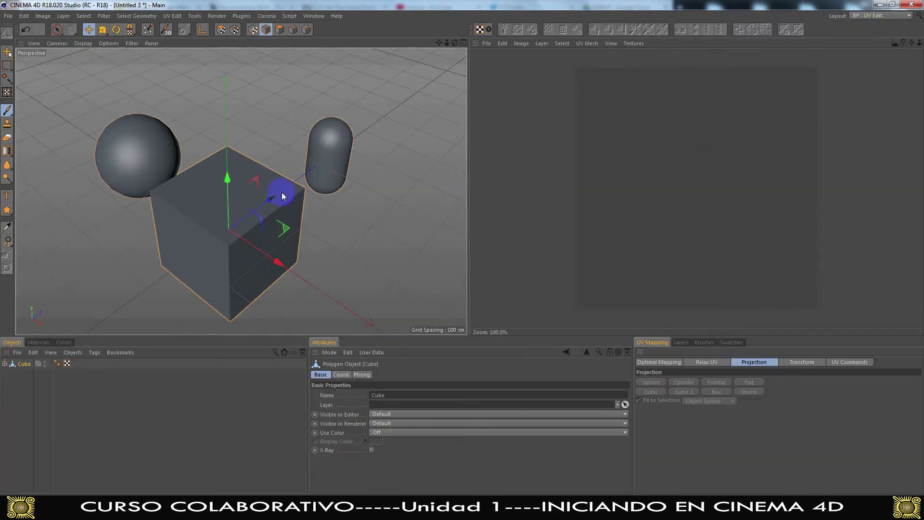
left_click(592, 44)
left_click(595, 58)
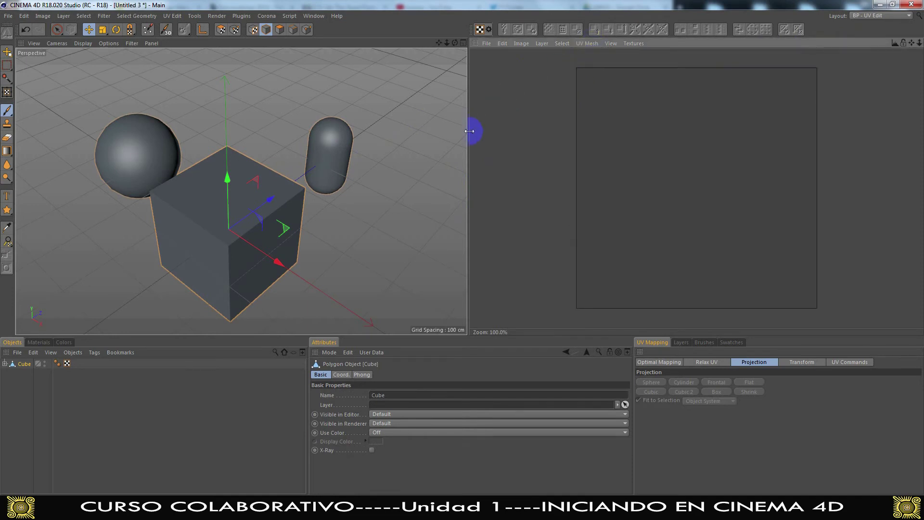
left_click(254, 182)
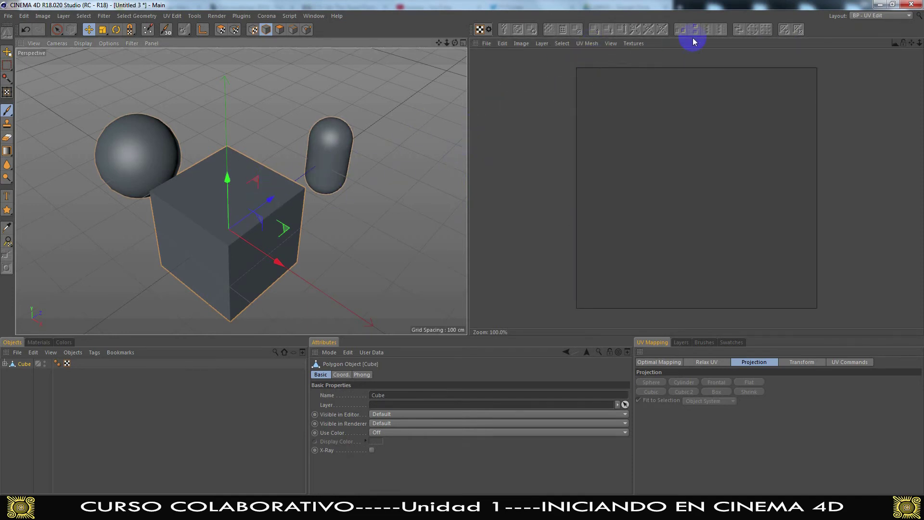
Step: Switch to the Model layout and activate polygon mode on the cube to show the modeling tools
left_click(864, 17)
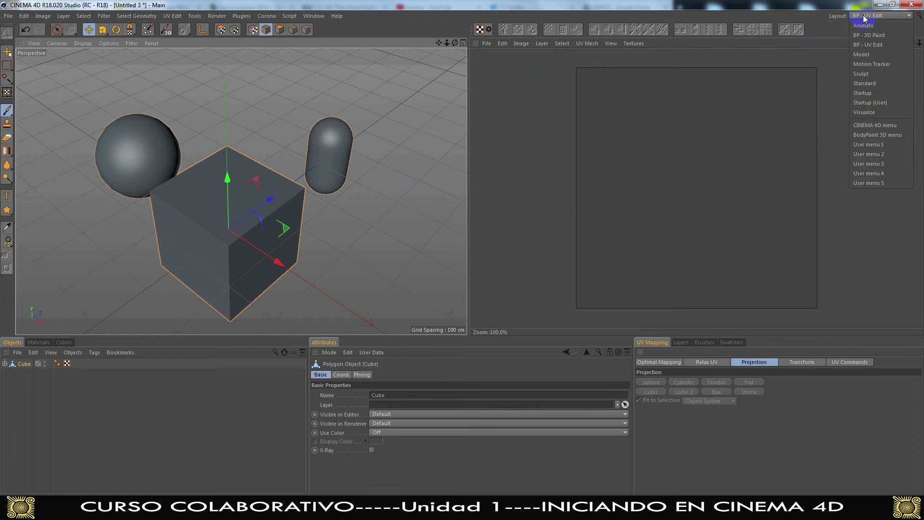
left_click(868, 52)
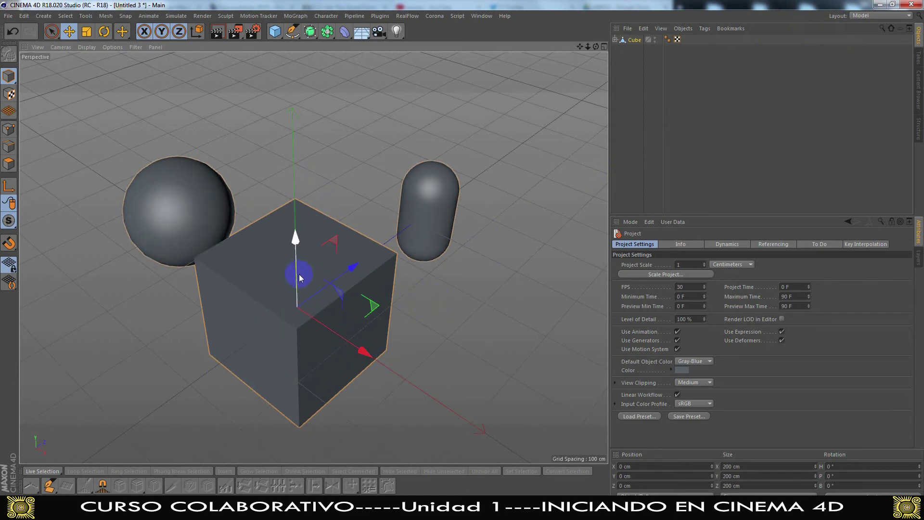
left_click(9, 164)
left_click(209, 381)
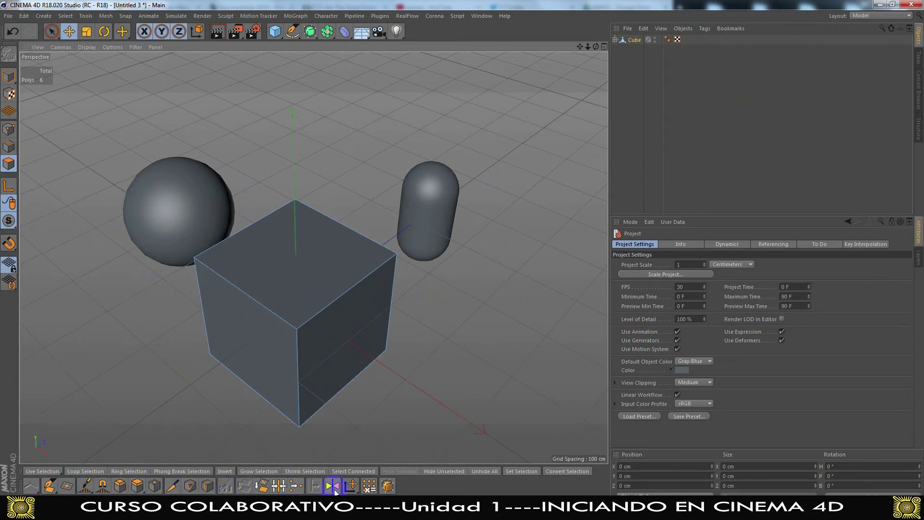
left_click_drag(52, 474, 71, 404)
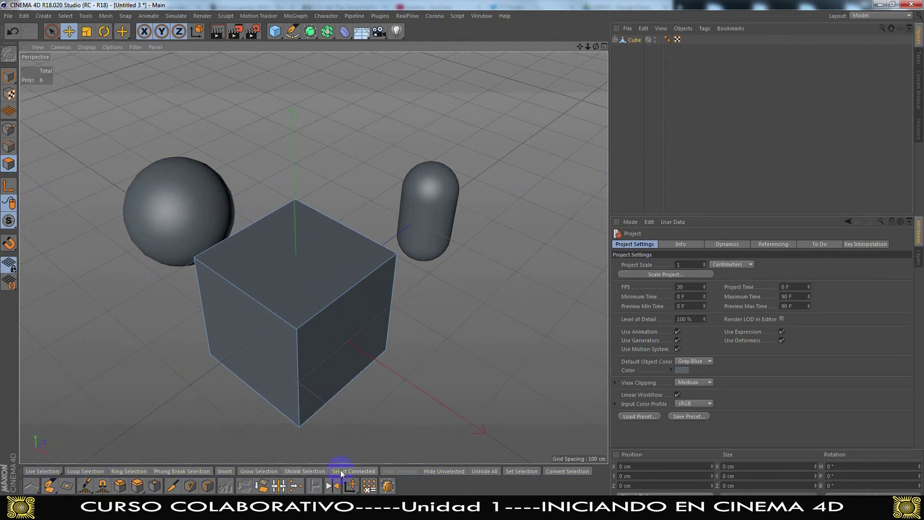
Step: Look at the Motion Tracker interface layout and the Sculpt layout with its sculpting brushes
left_click(905, 16)
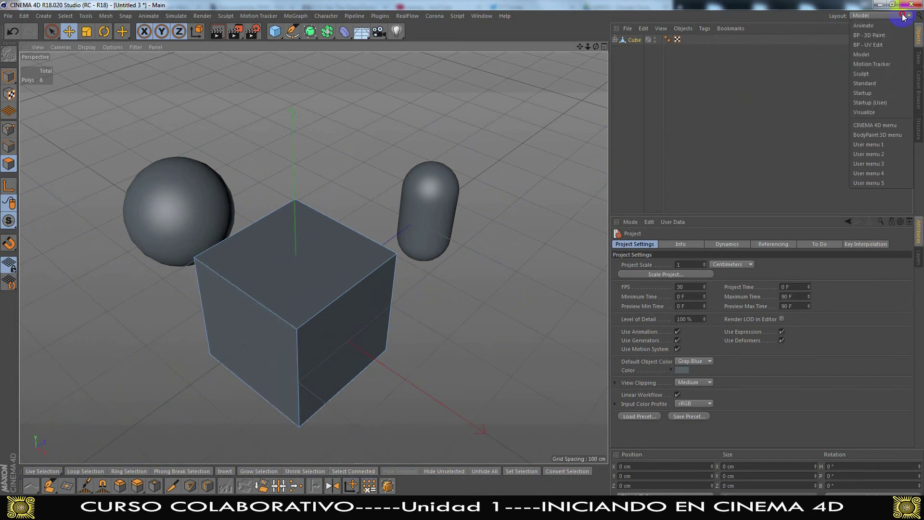
left_click(878, 68)
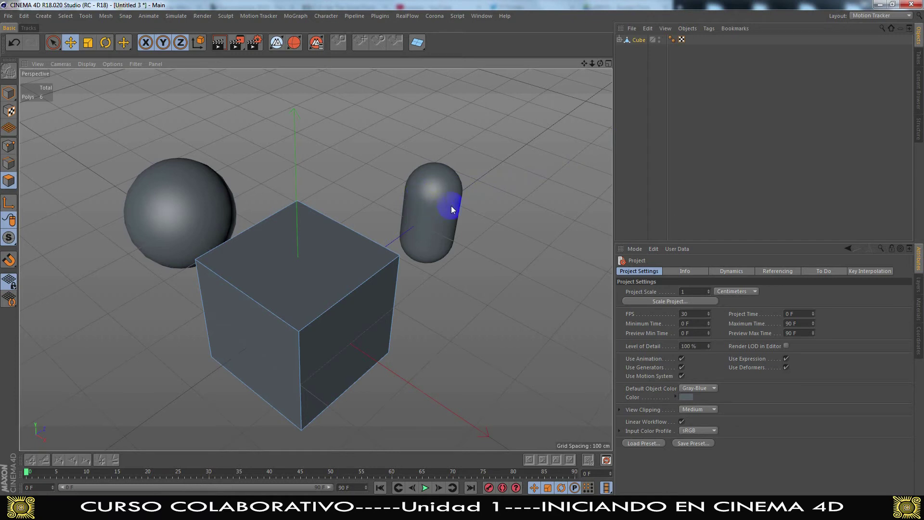
left_click(876, 16)
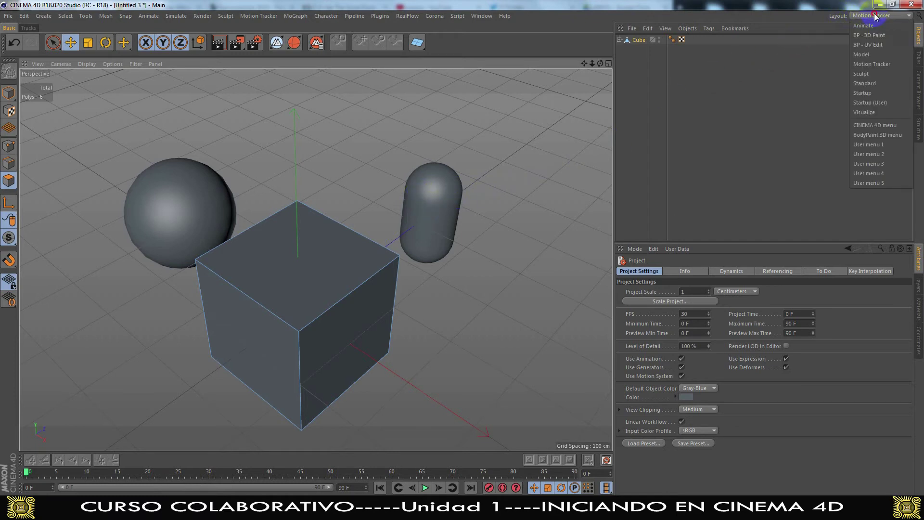
left_click(870, 75)
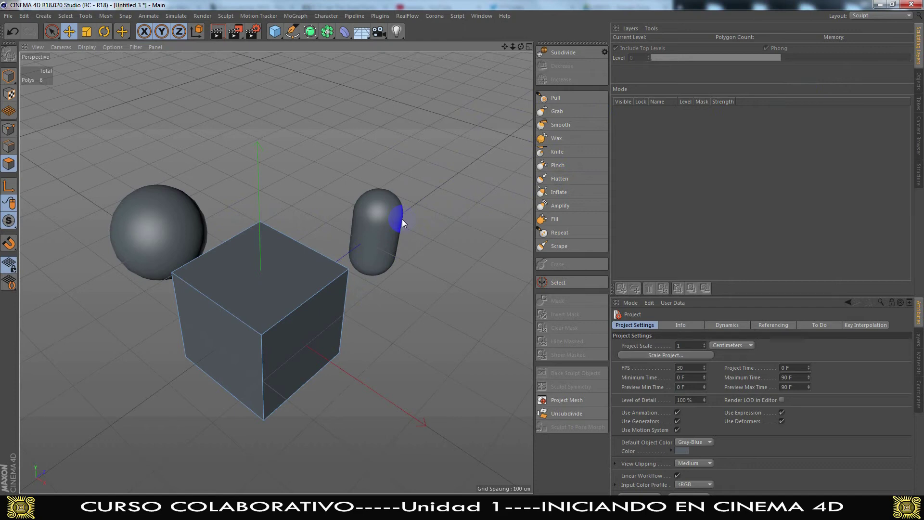
Step: Look through the Standard, Startup and Startup (User) interface layouts to compare their tool arrangements
left_click(864, 16)
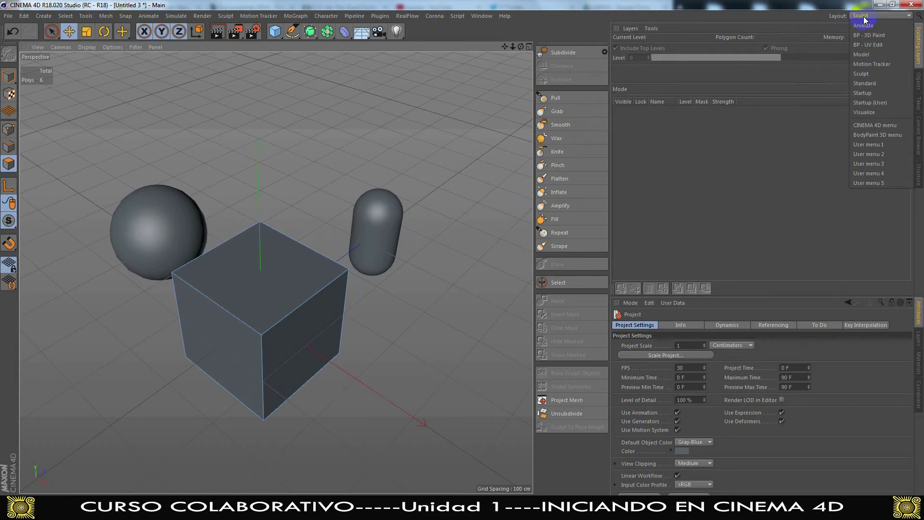
left_click(871, 84)
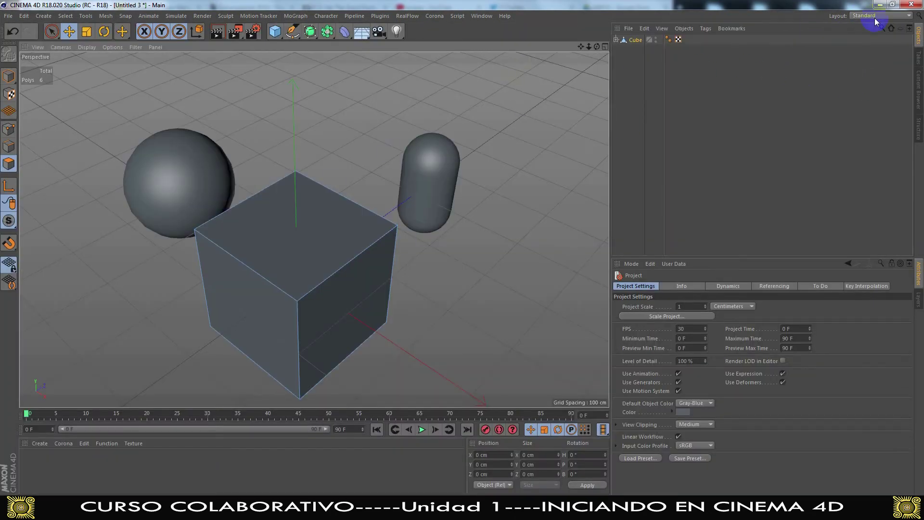
left_click(875, 17)
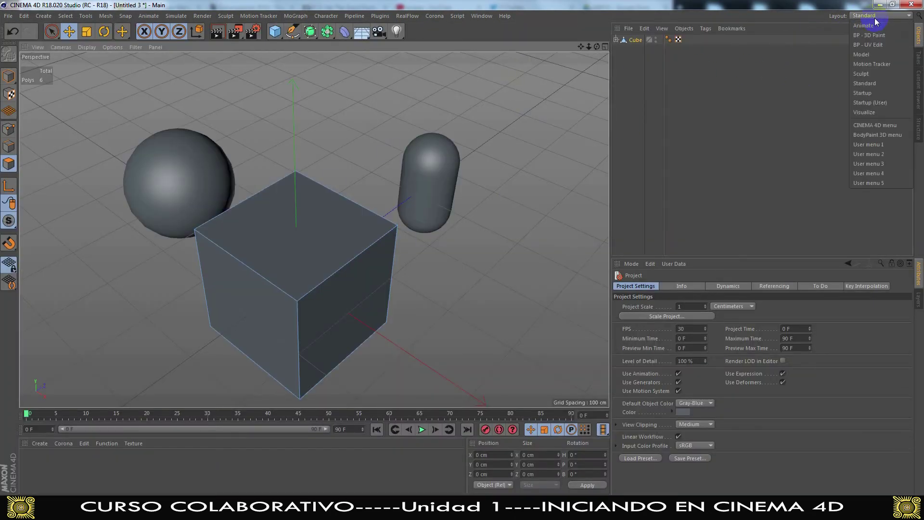
left_click(874, 92)
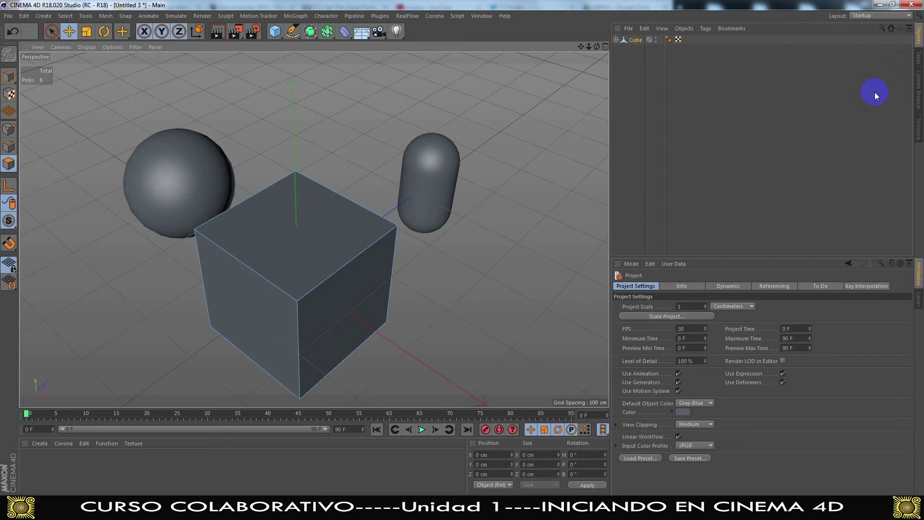
left_click(871, 17)
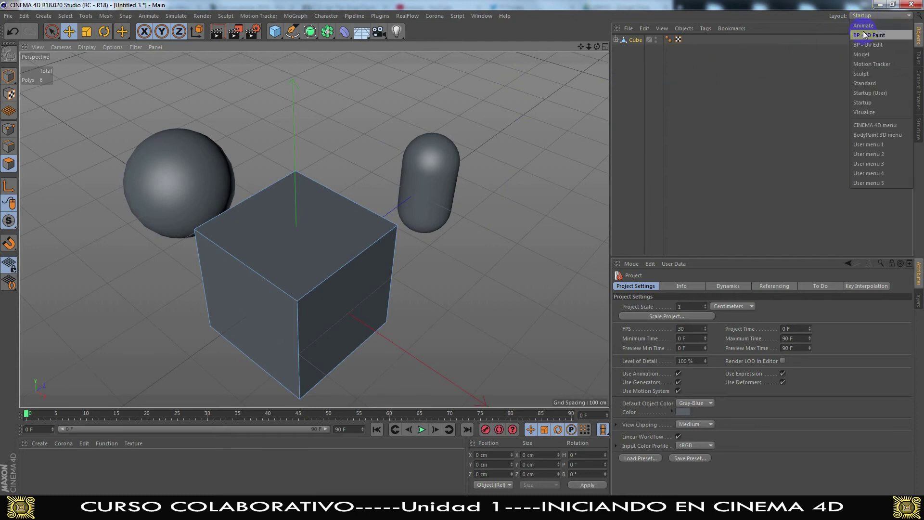
left_click(876, 92)
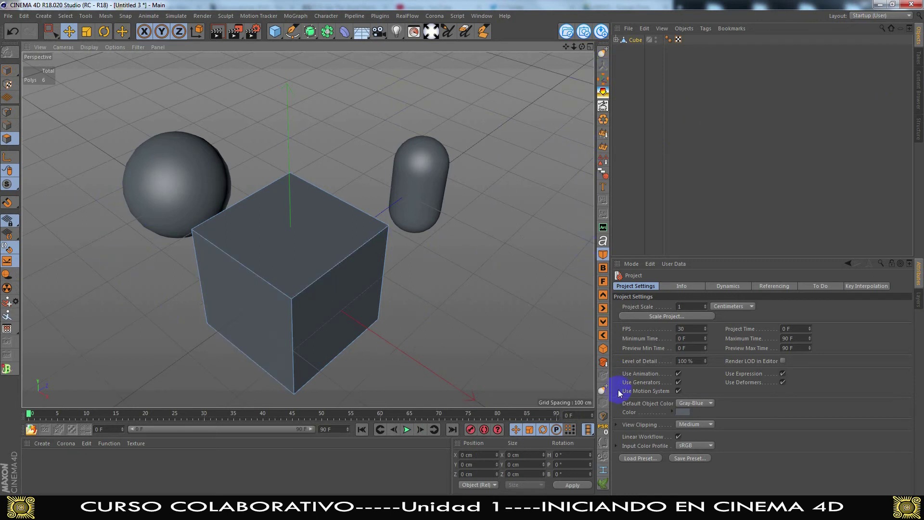
Step: Switch to the Visualize layout and examine its arrangement around the cube scene
left_click(863, 15)
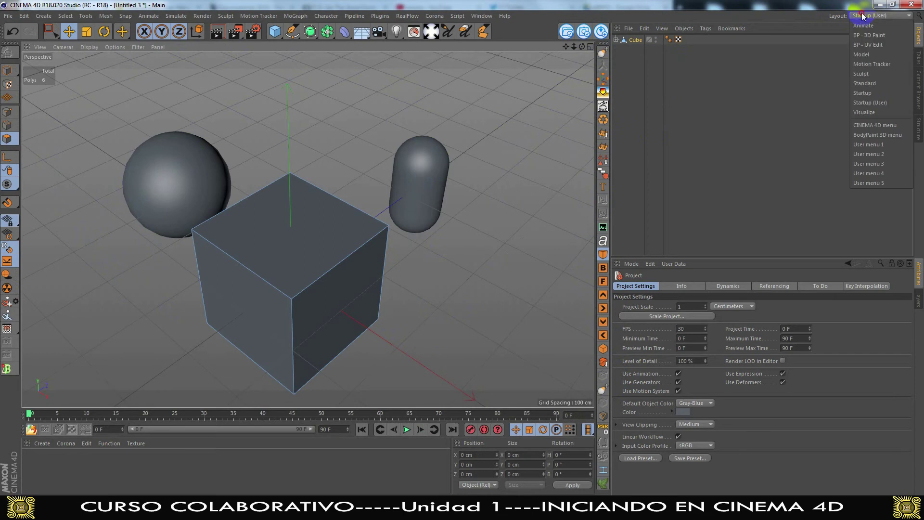
left_click(876, 112)
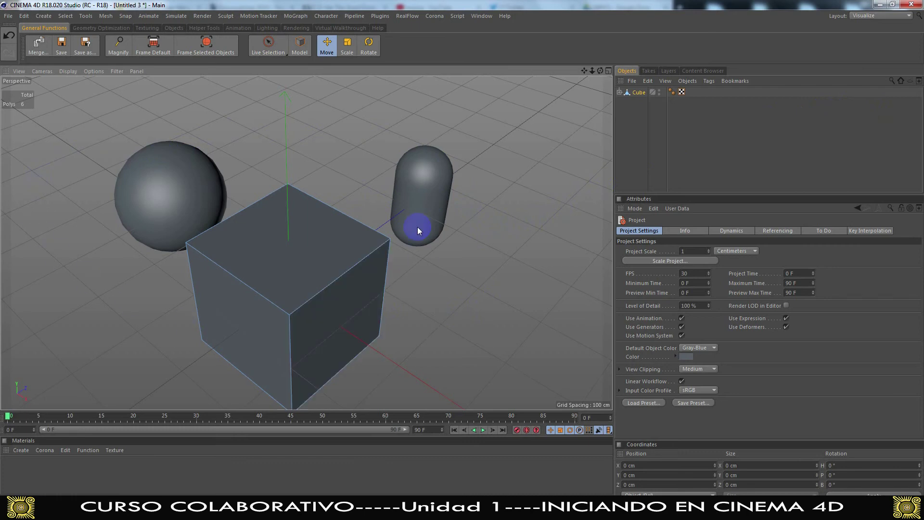
scroll(419, 230, "down", 3)
scroll(419, 227, "up", 2)
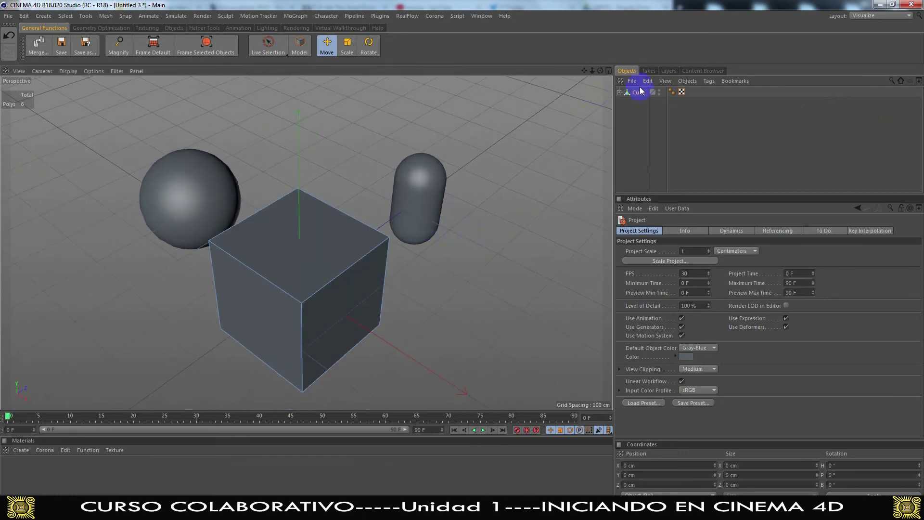
Step: Try the BodyPaint 3D menu set, and return the interface to the Startup layout
left_click(880, 16)
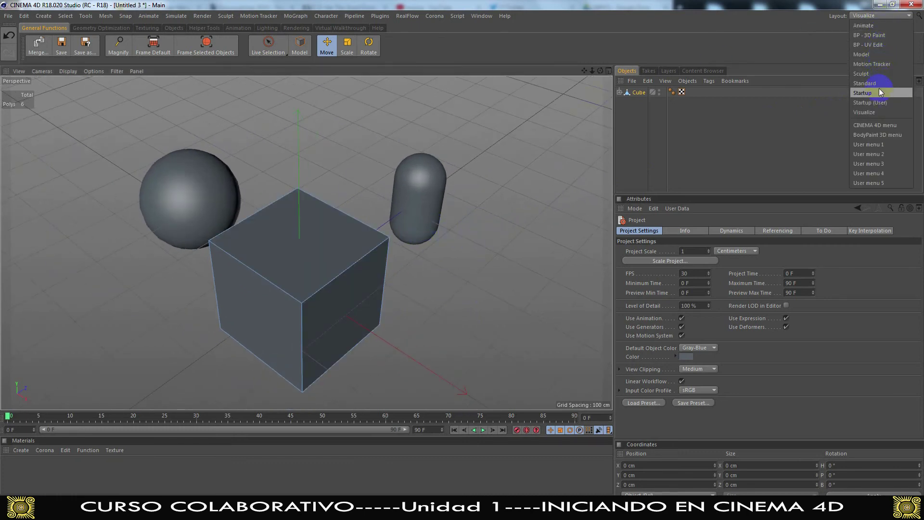
left_click(877, 135)
left_click(882, 15)
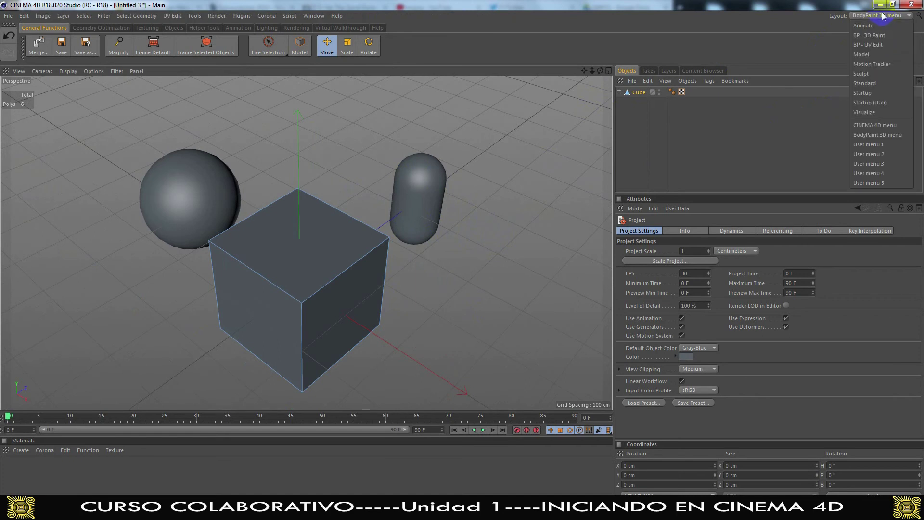
left_click(879, 93)
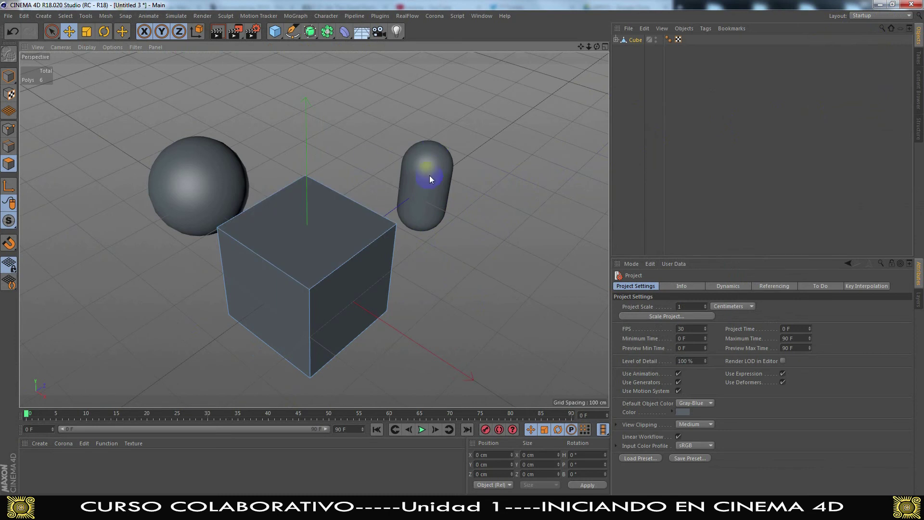